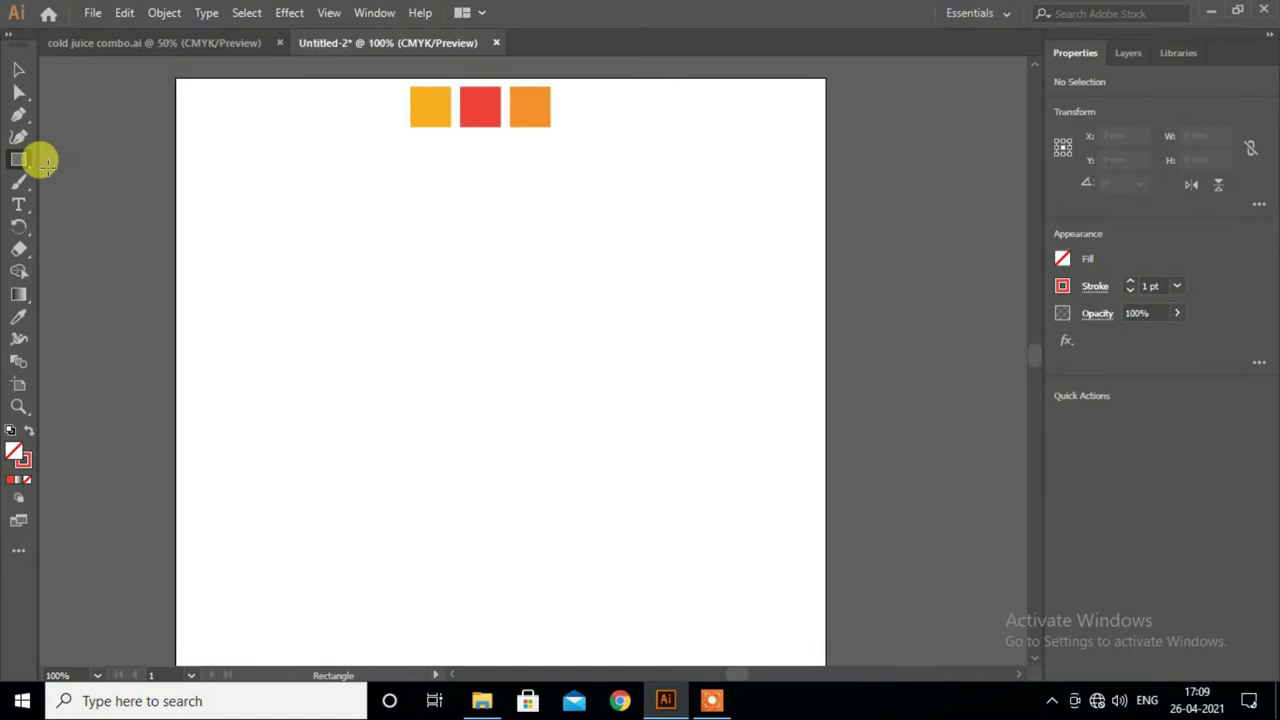
- Draw an unfilled square about 56 mm wide with an 8 pt red stroke near the page centre
left_click(1064, 284)
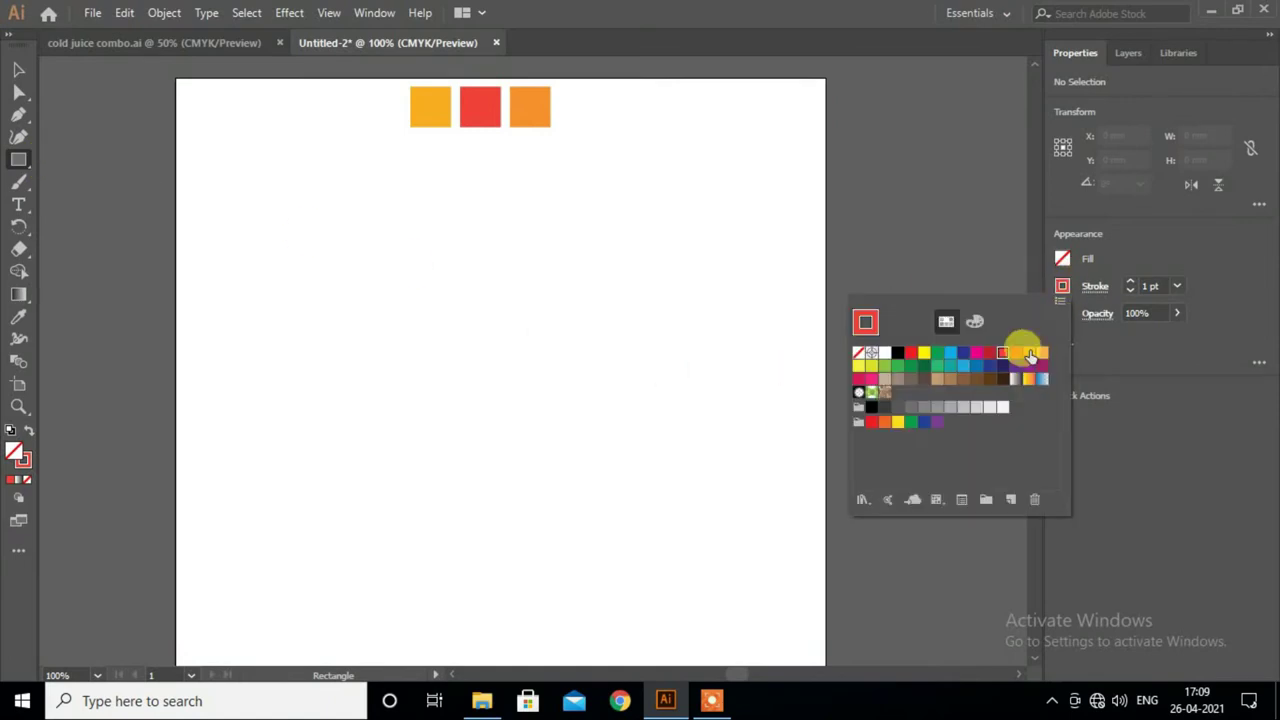
left_click(1178, 288)
left_click(1188, 446)
left_click_drag(415, 288, 561, 420)
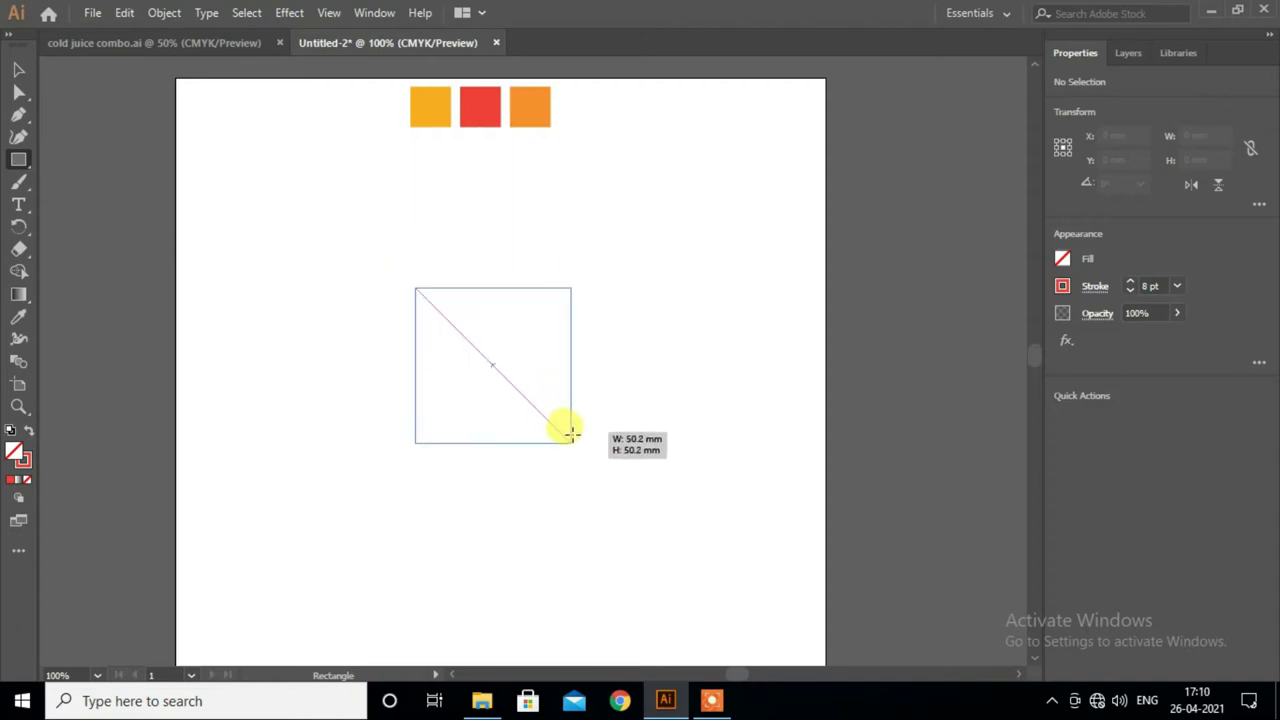
left_click_drag(561, 420, 590, 450)
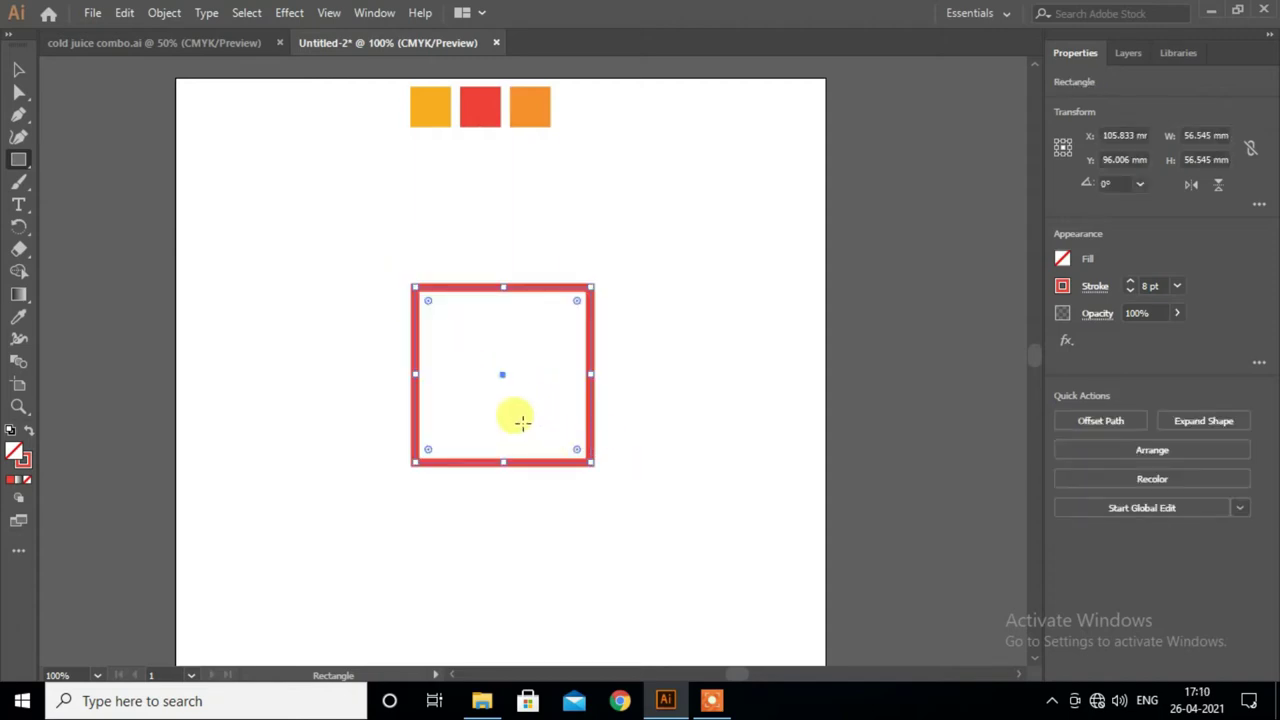
left_click(18, 69)
- Drag a corner widget to round all four corners of the red square to 6.2 mm
left_click(689, 396)
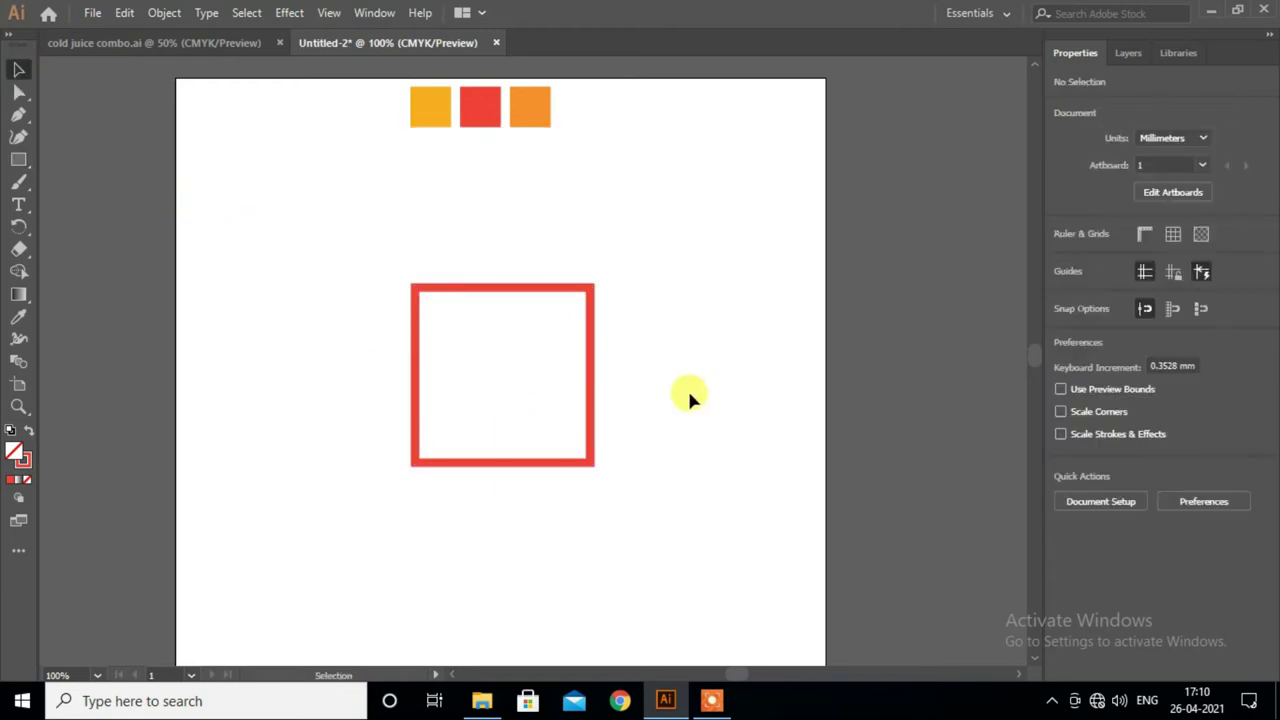
left_click(491, 289)
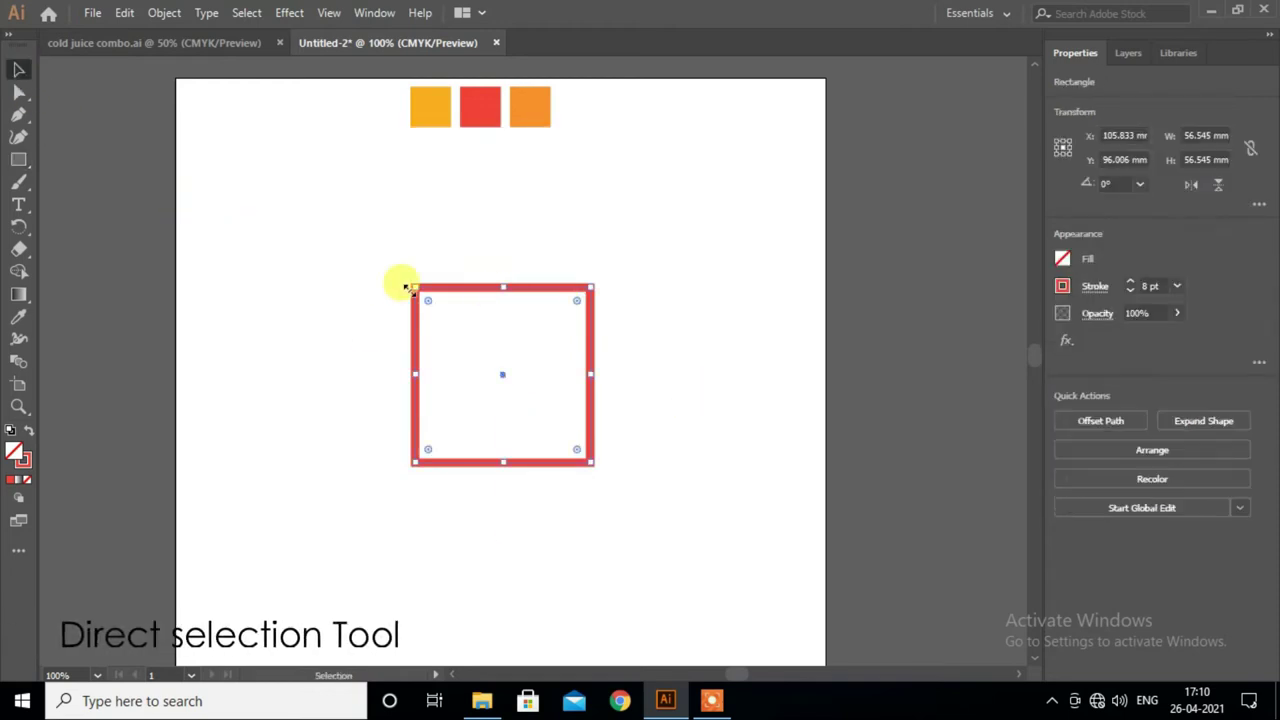
left_click(18, 93)
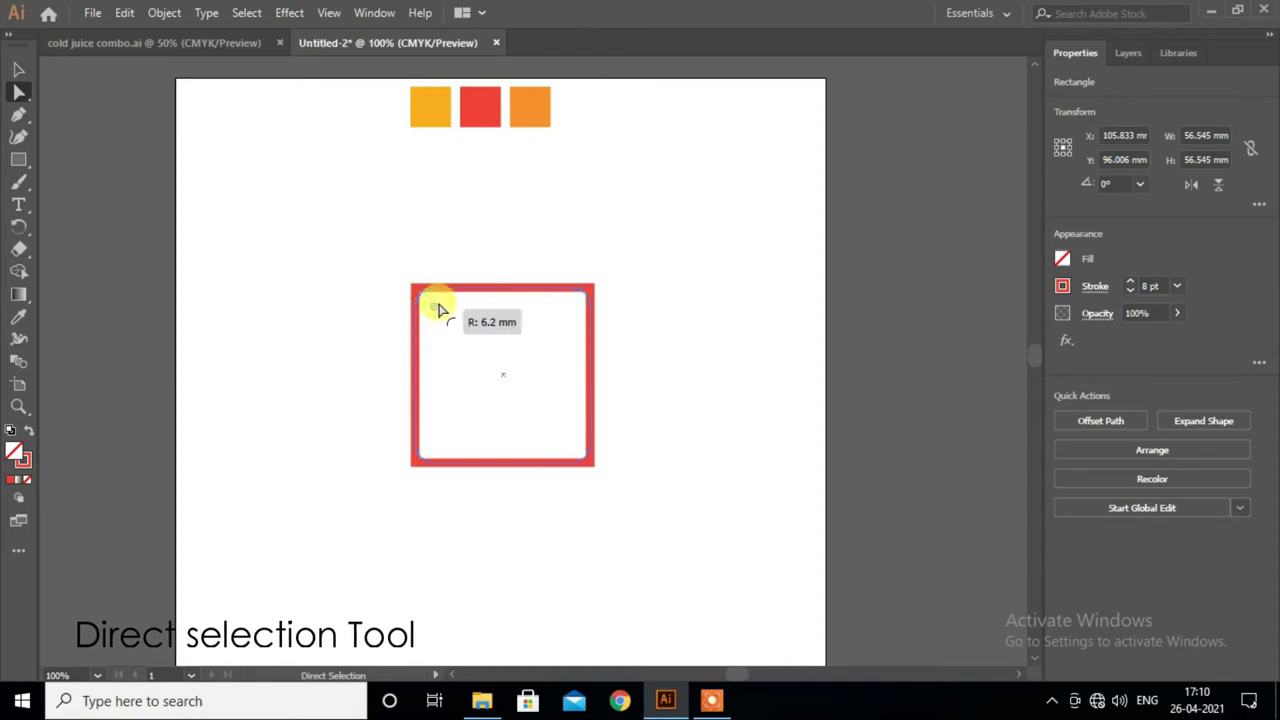
left_click_drag(432, 309, 445, 313)
left_click(677, 350)
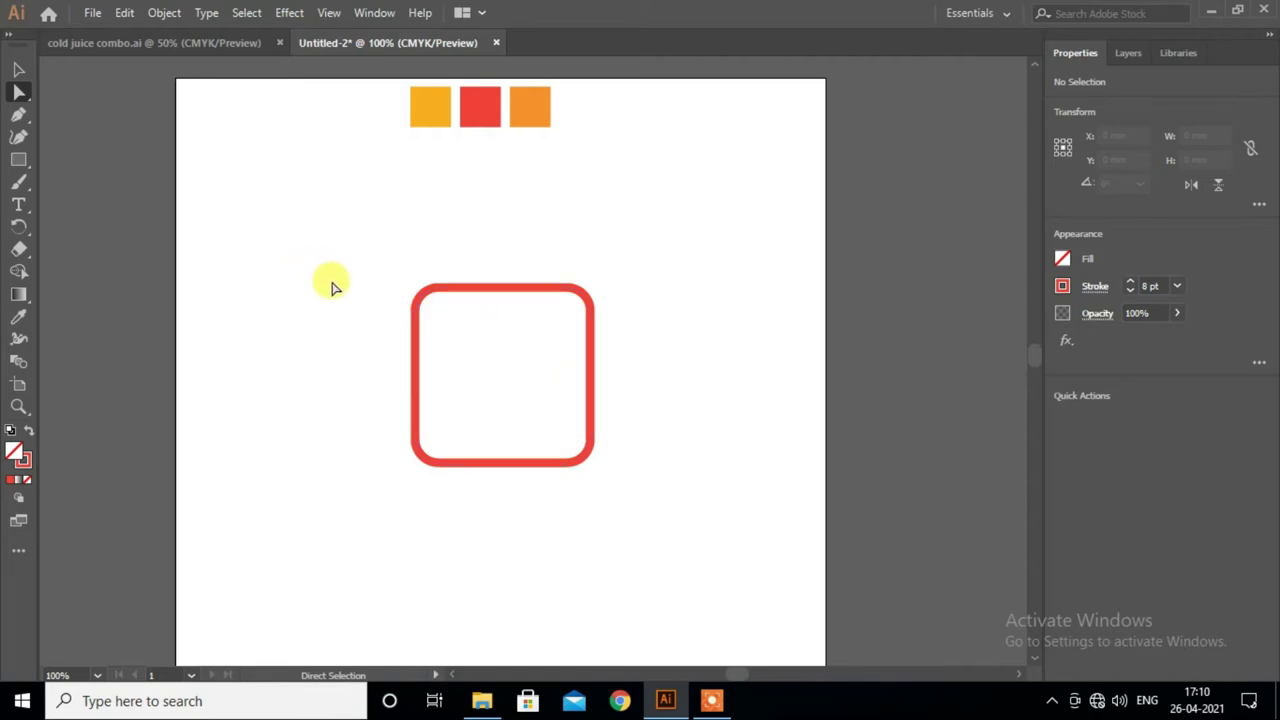
left_click(457, 288)
left_click(19, 69)
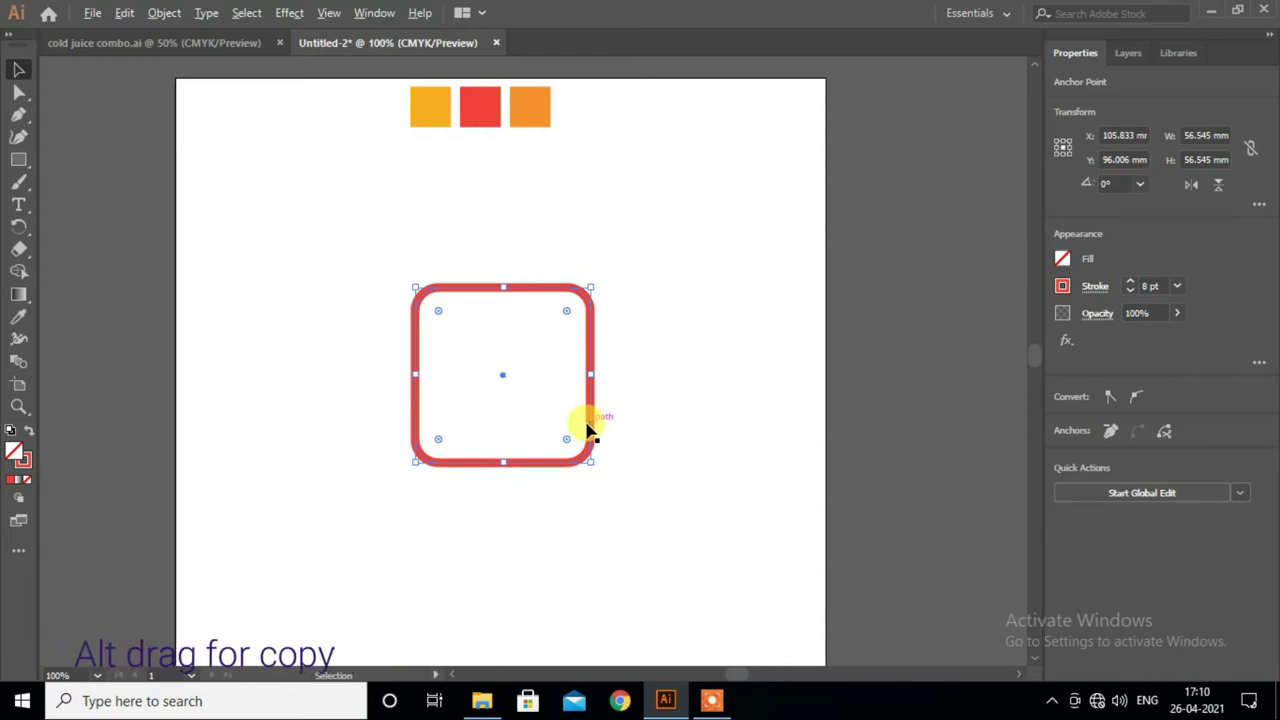
- Alt-drag a copy of the rounded square and set its top corners to 0 mm
mouse_move(590, 430)
left_mouse_down()
mouse_move(666, 588)
mouse_move(780, 543)
left_mouse_up()
scroll(723, 505, "down", 2)
left_click_drag(673, 358, 431, 507)
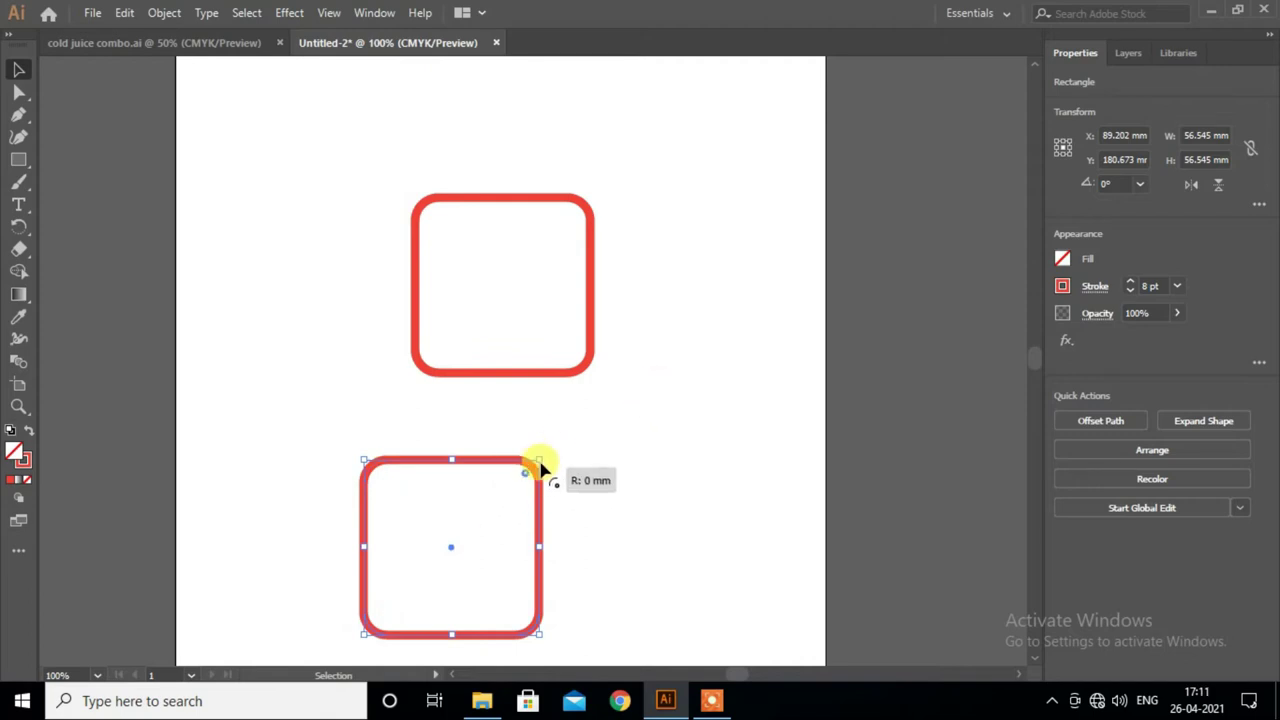
left_click_drag(538, 468, 533, 497)
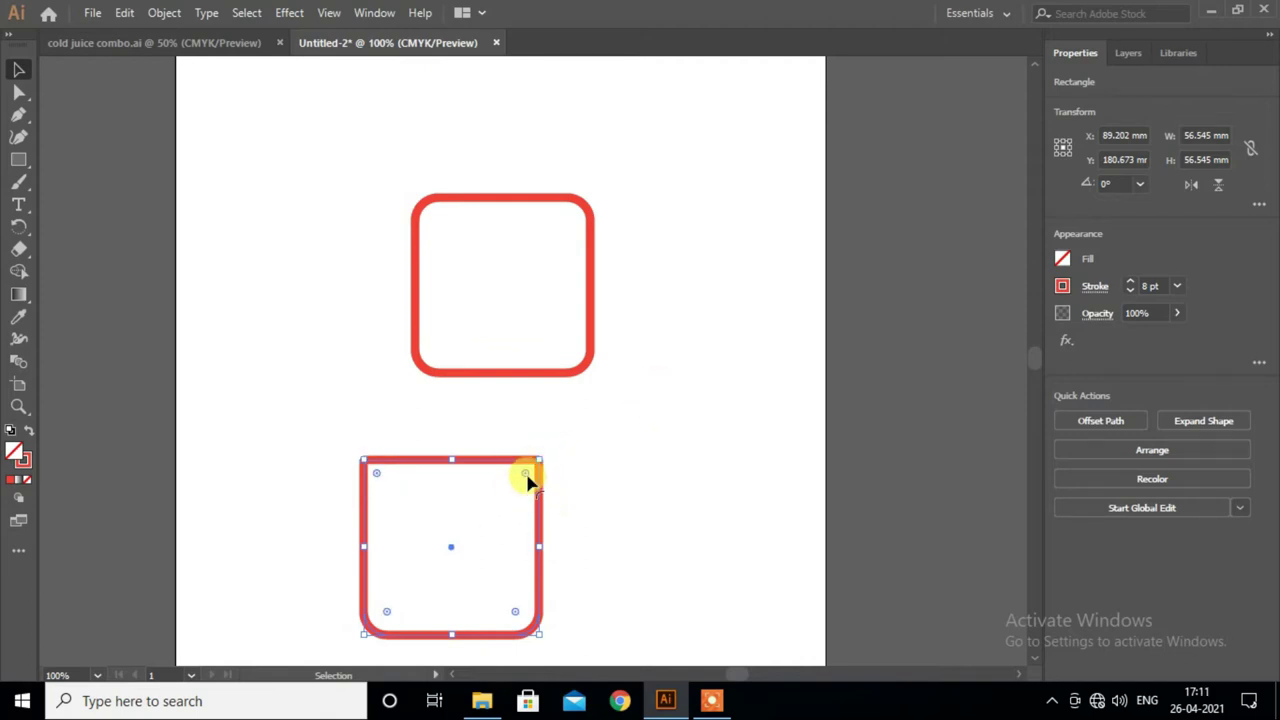
left_click(548, 492)
- Move the square-topped copy to sit right of the original square
scroll(548, 492, "down", 2)
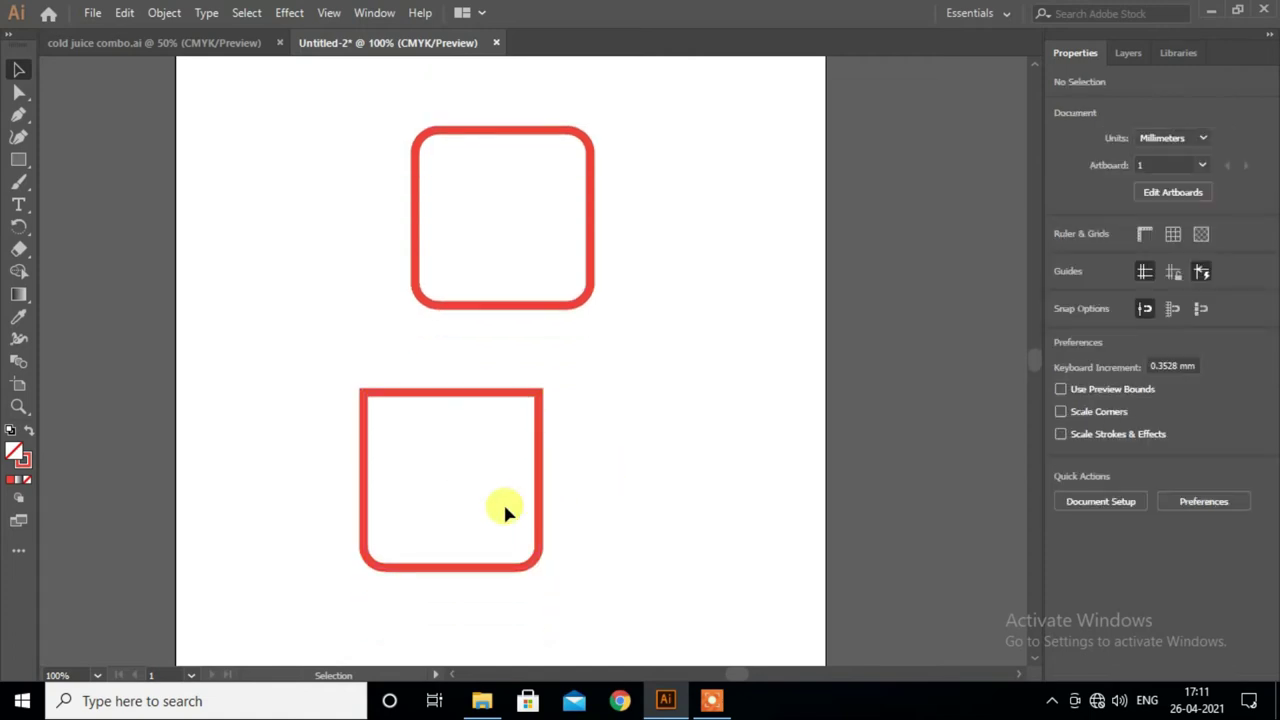
scroll(505, 511, "up", 1)
left_click(463, 416)
scroll(450, 418, "up", 2)
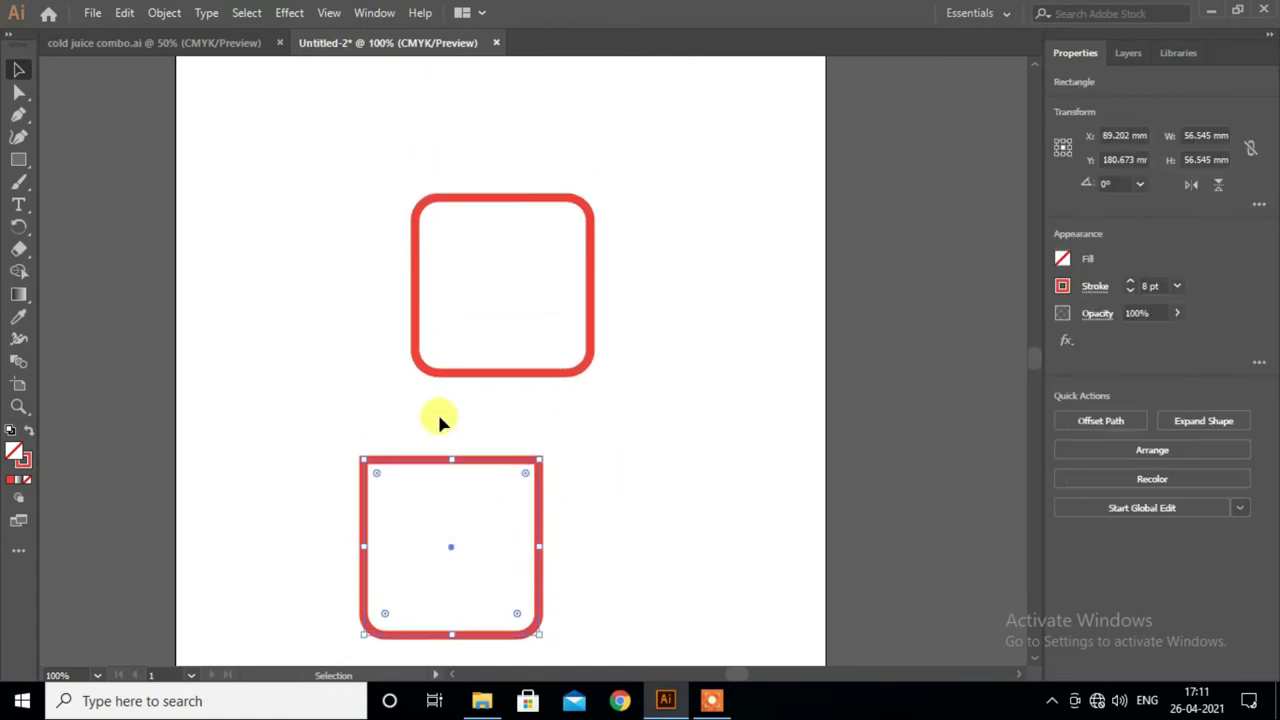
left_click_drag(428, 462, 685, 208)
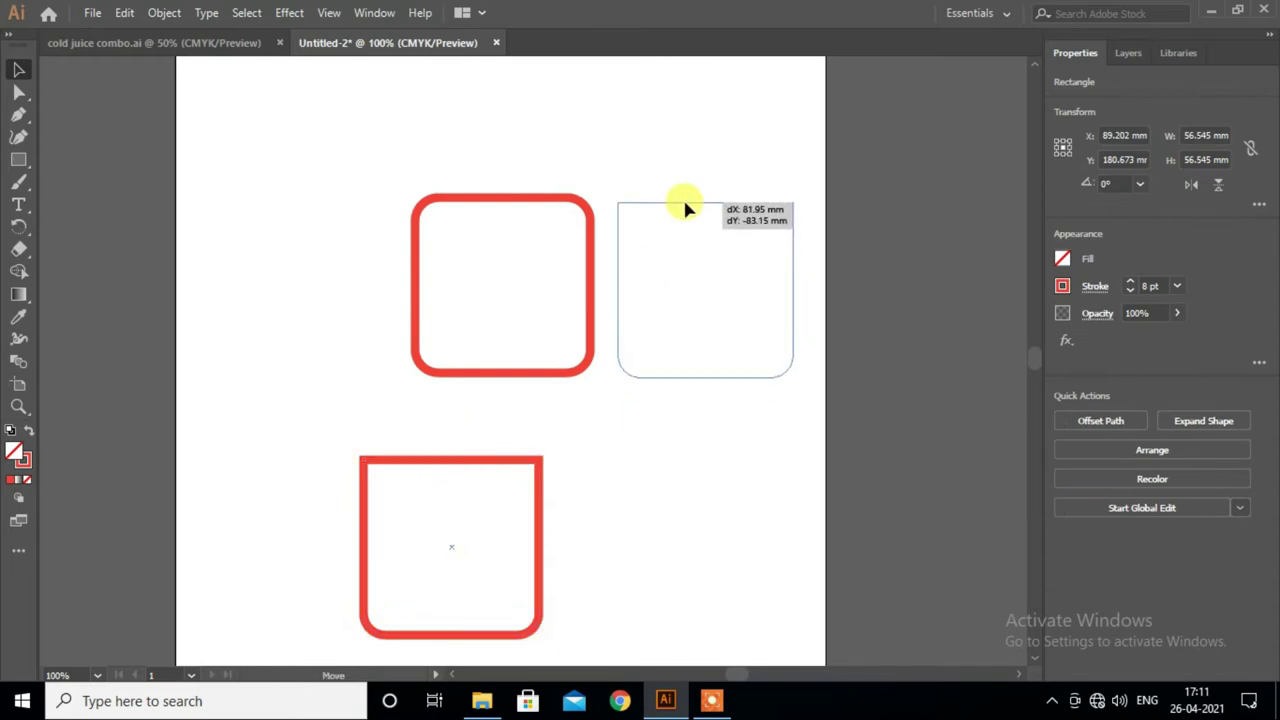
scroll(632, 259, "up", 2)
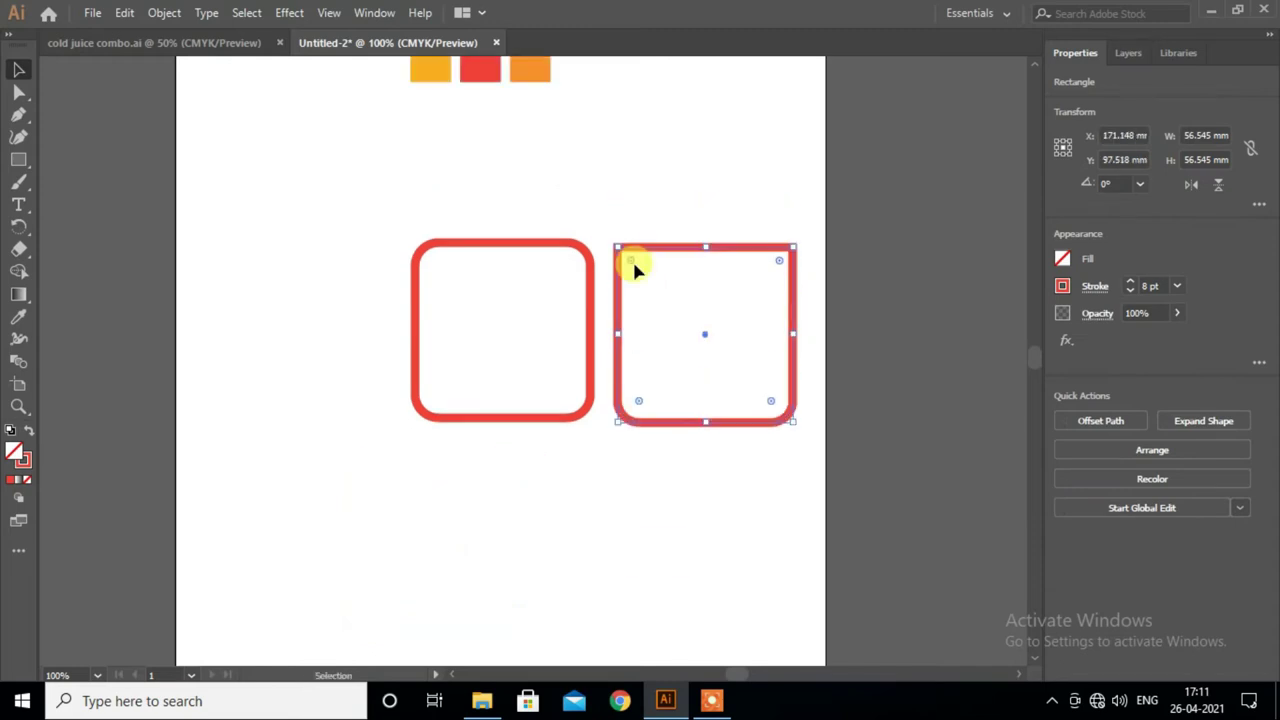
left_click(19, 317)
- Fill the copy with the orange swatch colour and lower its top anchor points
left_click(430, 84)
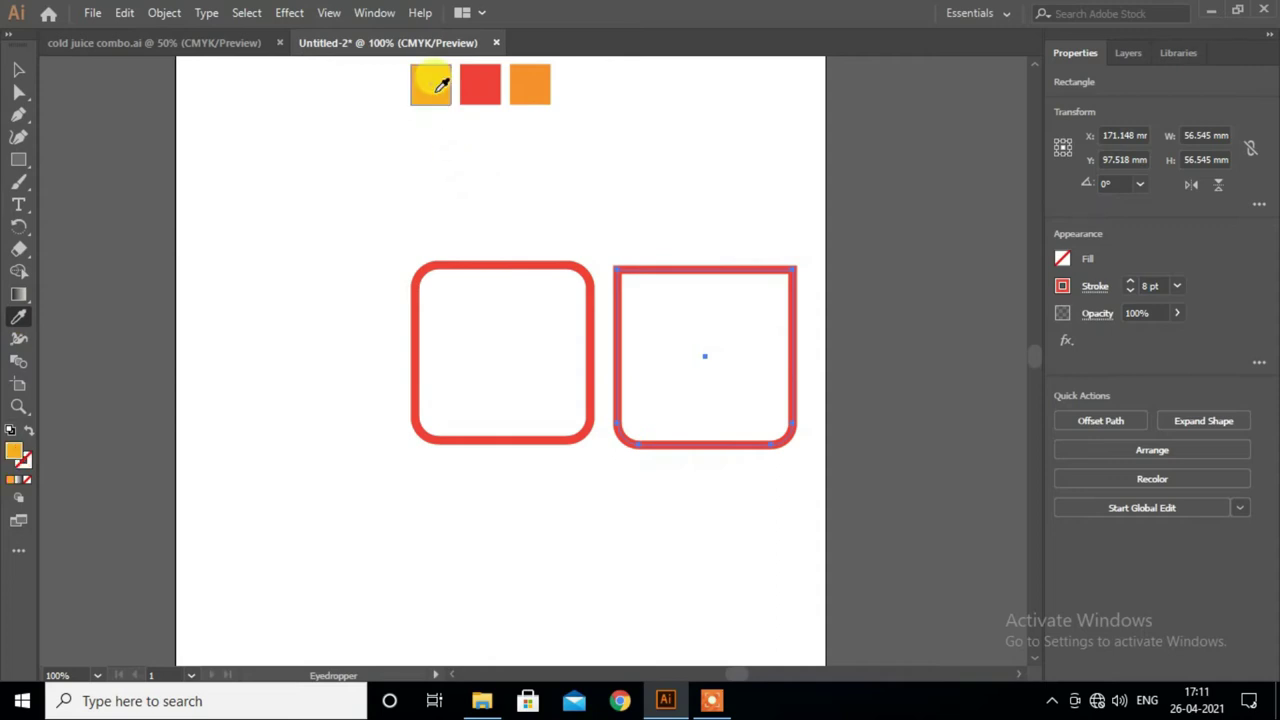
left_click(18, 69)
left_click(19, 91)
left_click_drag(595, 245, 812, 291)
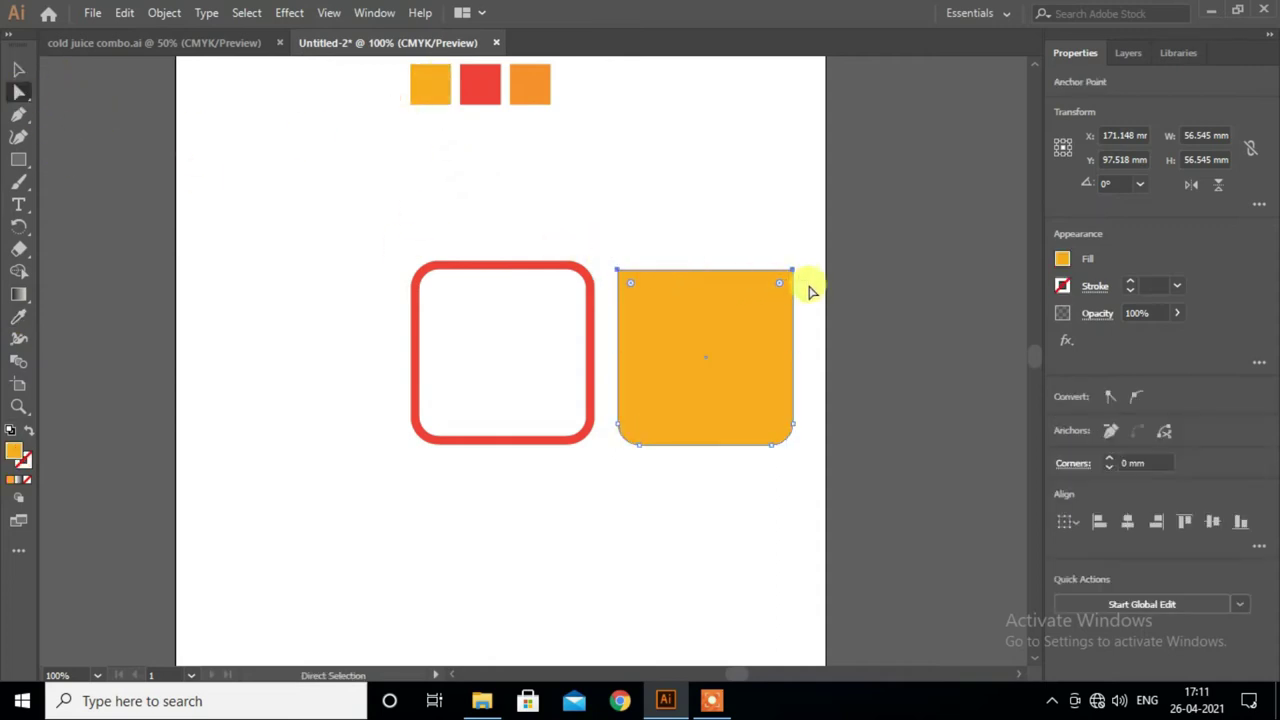
key("shift+Down")
key("shift+Down")
key("shift+Down")
key("shift+Down")
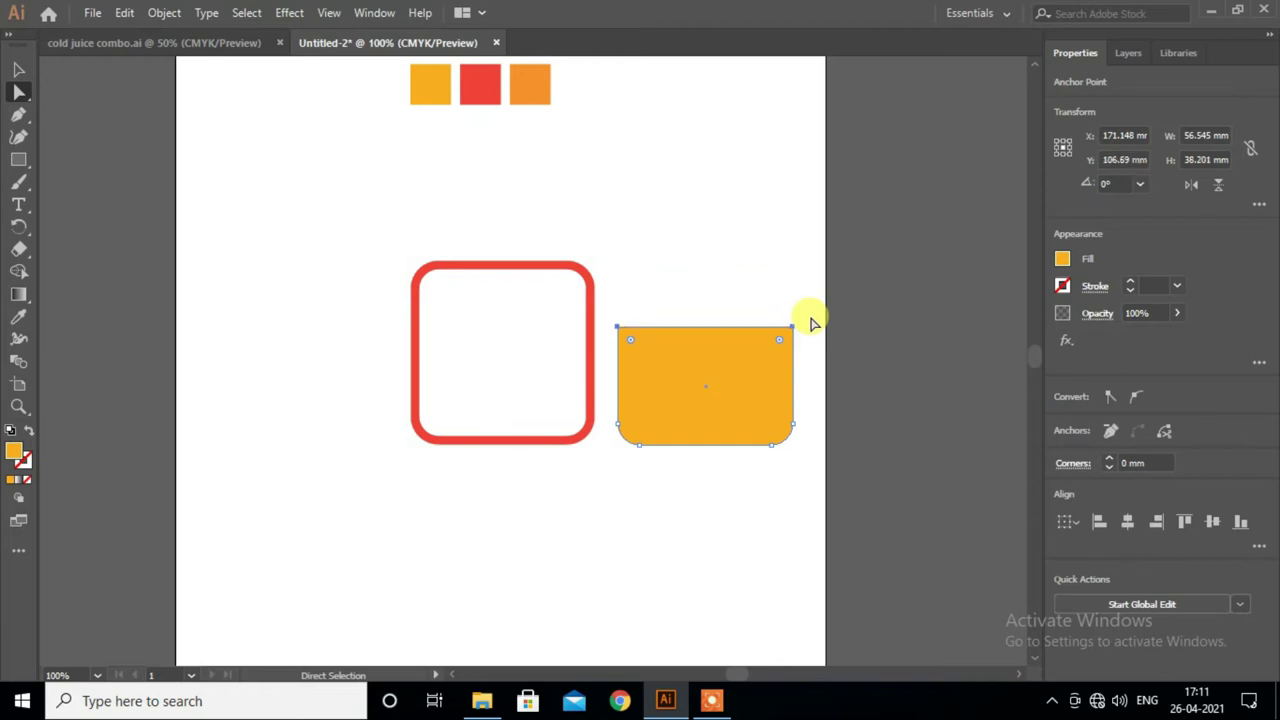
- Add a middle anchor on the top edge and drag its handles into a wave
right_click(706, 332)
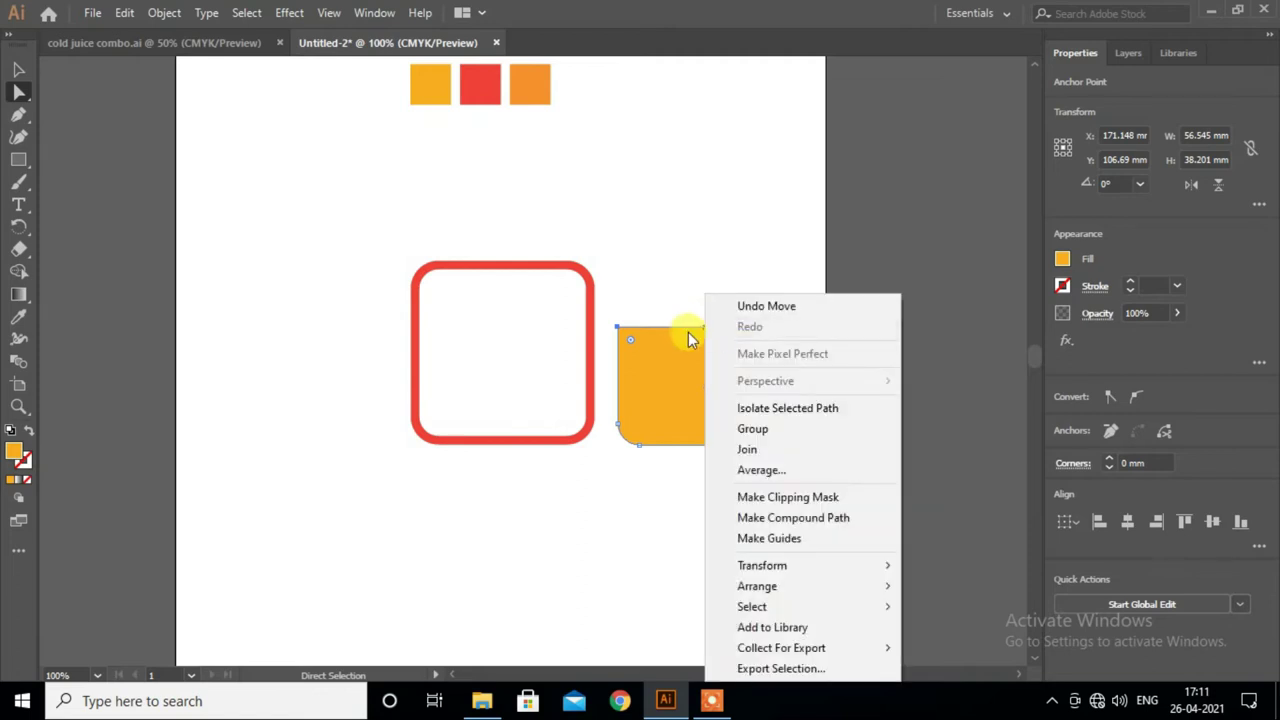
left_click(695, 335)
left_click(26, 118)
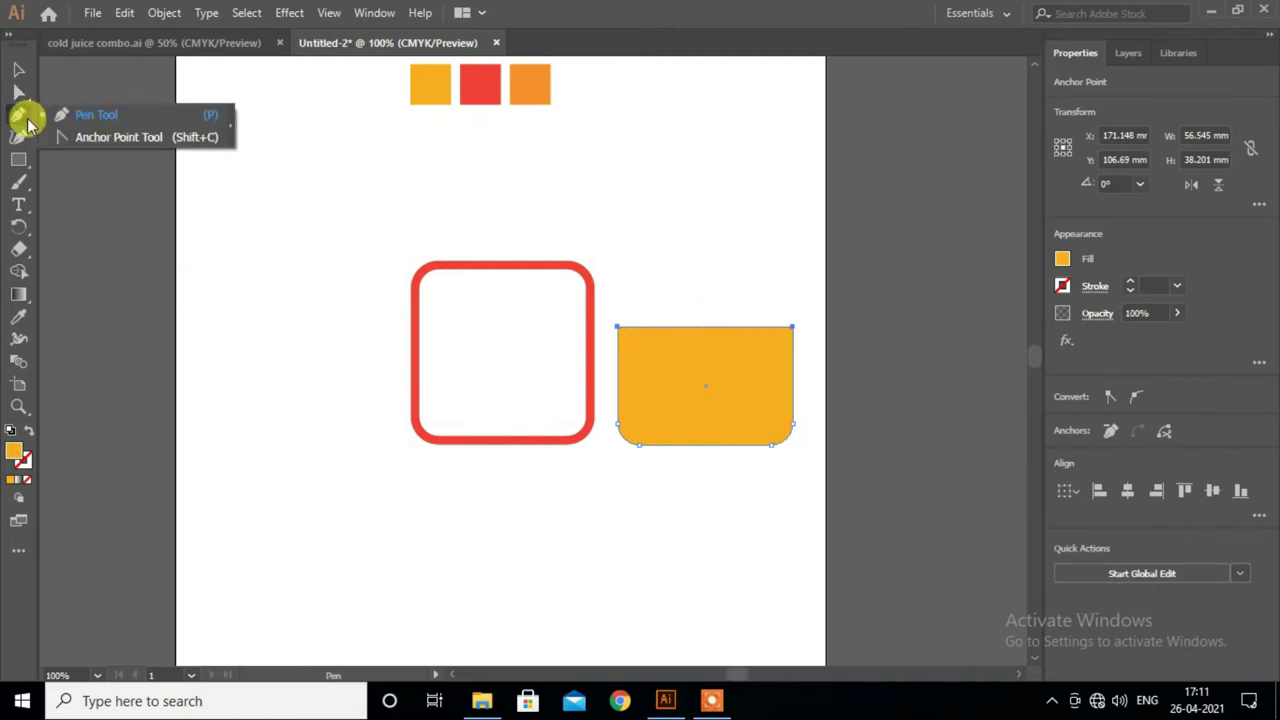
left_click(706, 328)
left_click(18, 91)
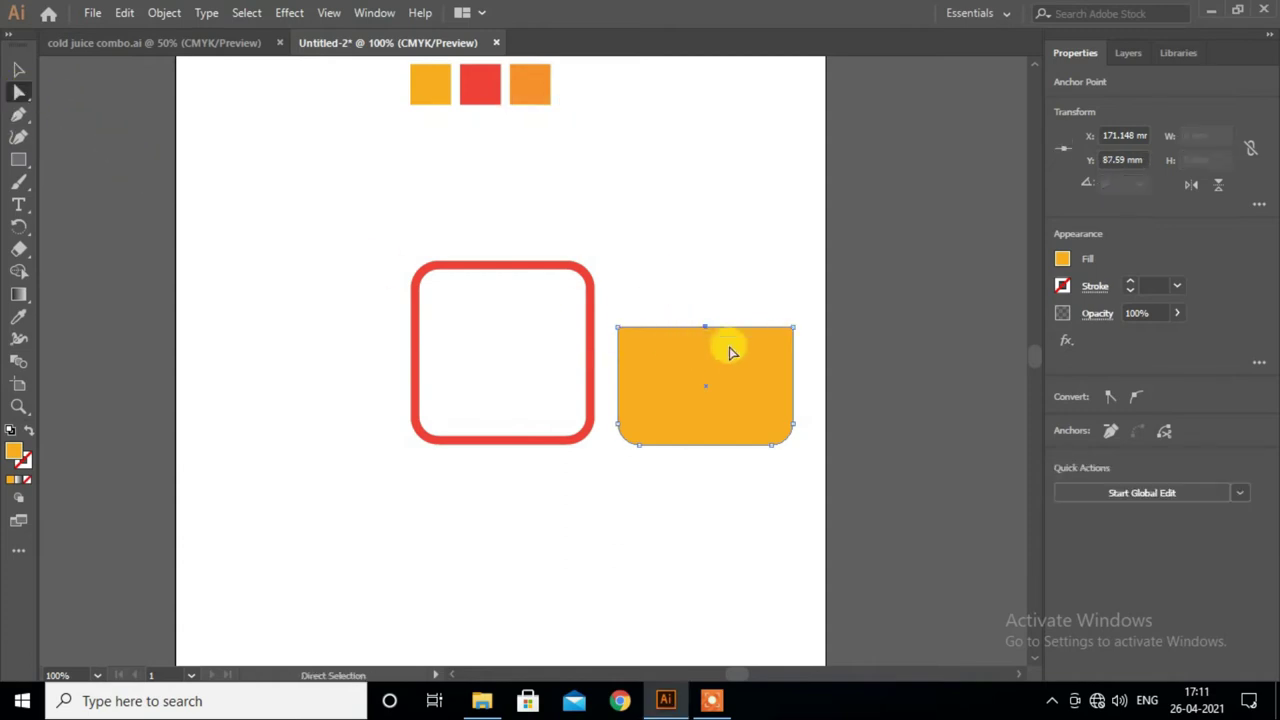
left_click(705, 328)
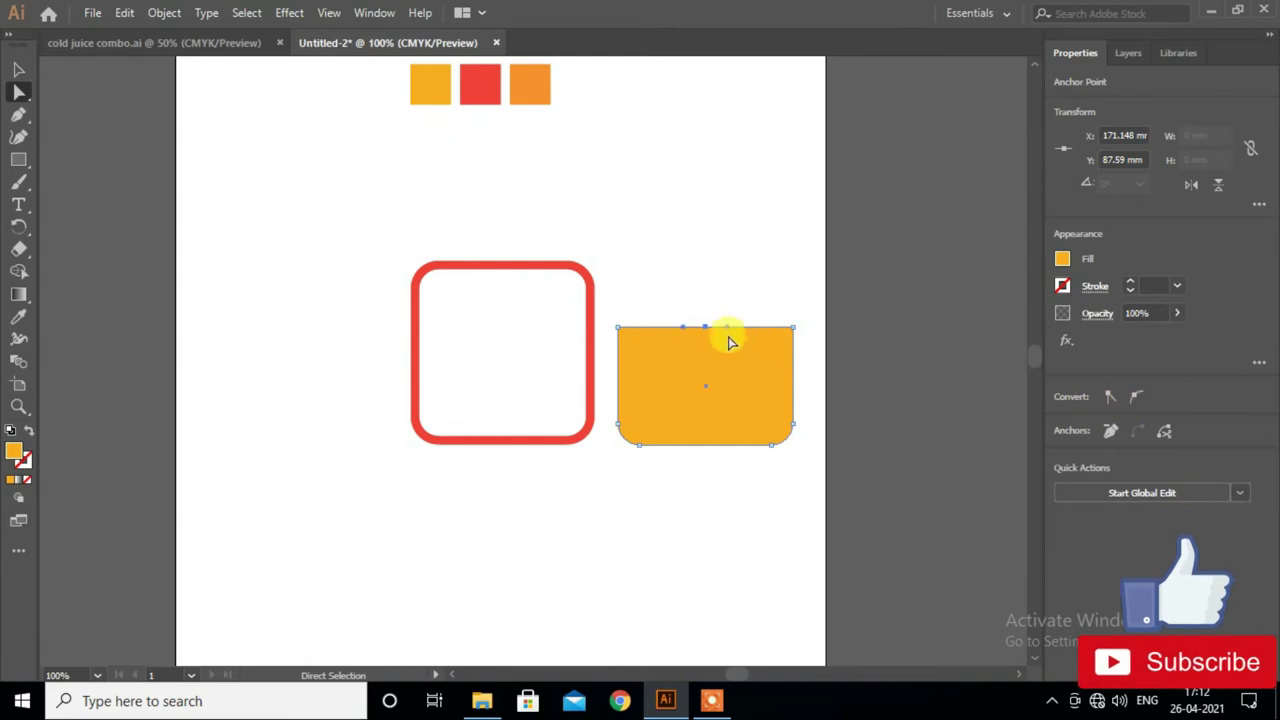
left_click_drag(690, 340, 648, 358)
left_click_drag(723, 316, 750, 305)
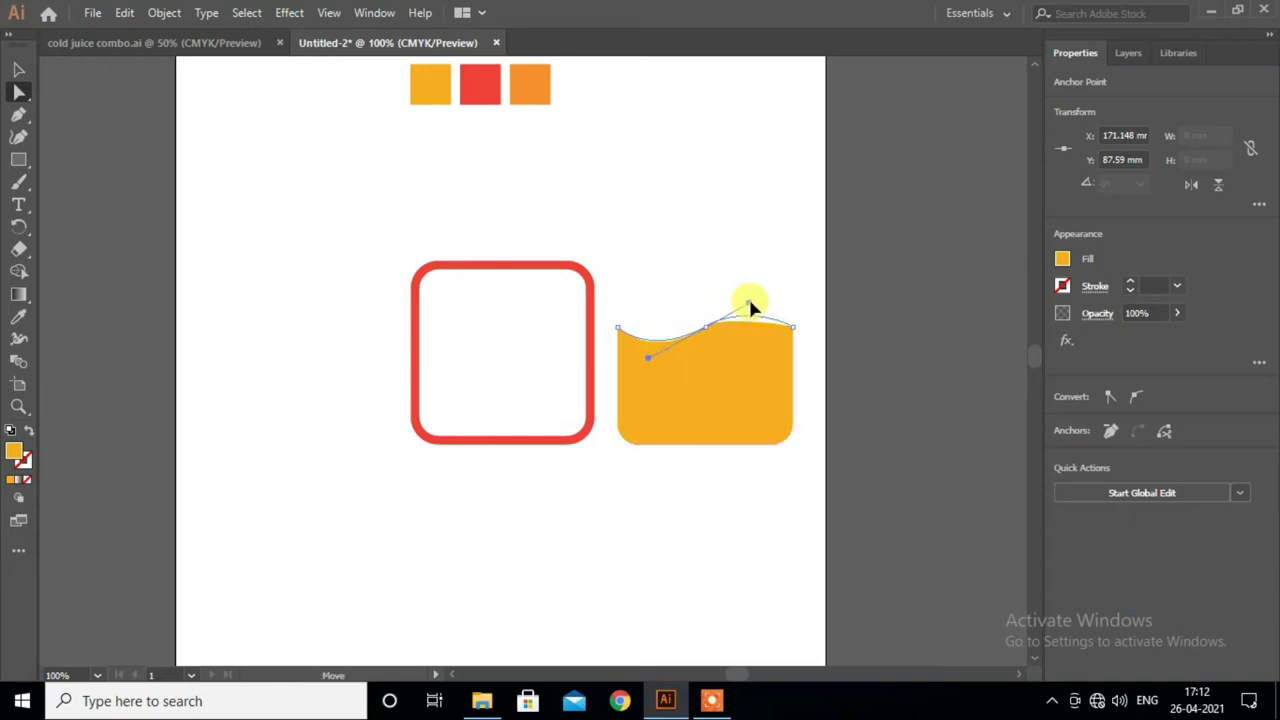
left_click(20, 70)
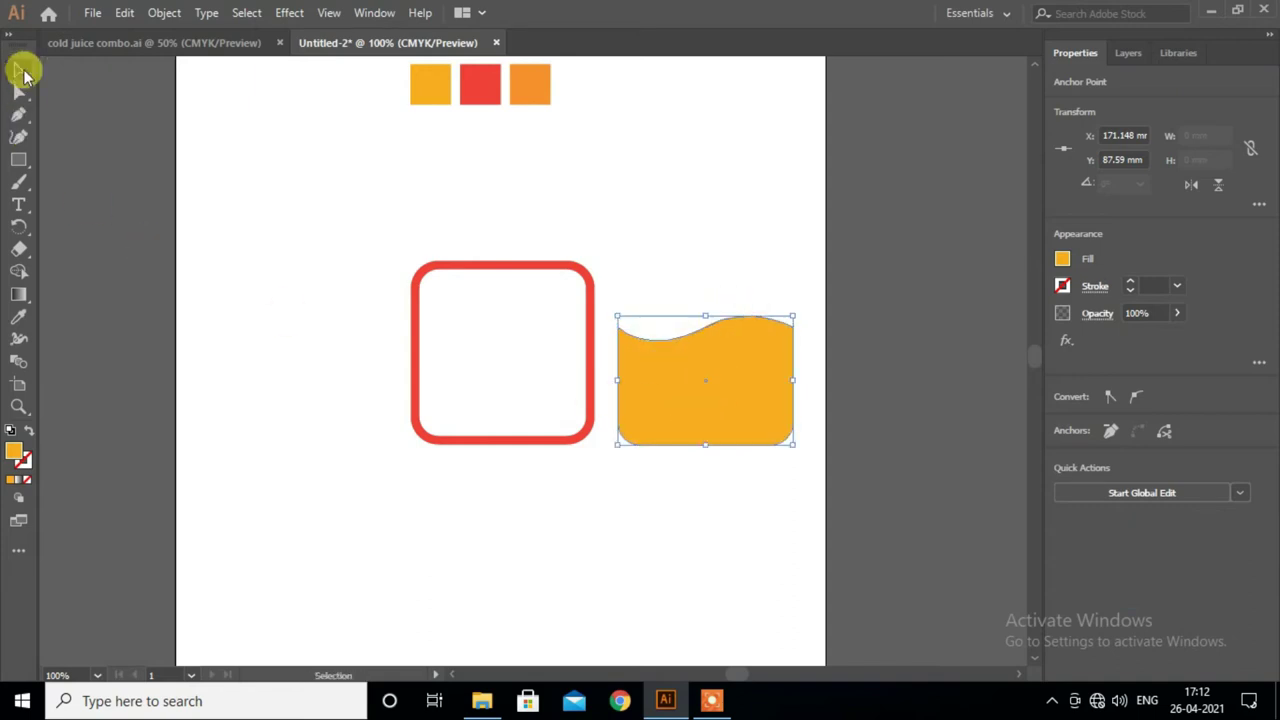
left_click(643, 489)
- Scale the orange wave shape uniformly to 85%
right_click(775, 395)
mouse_move(828, 586)
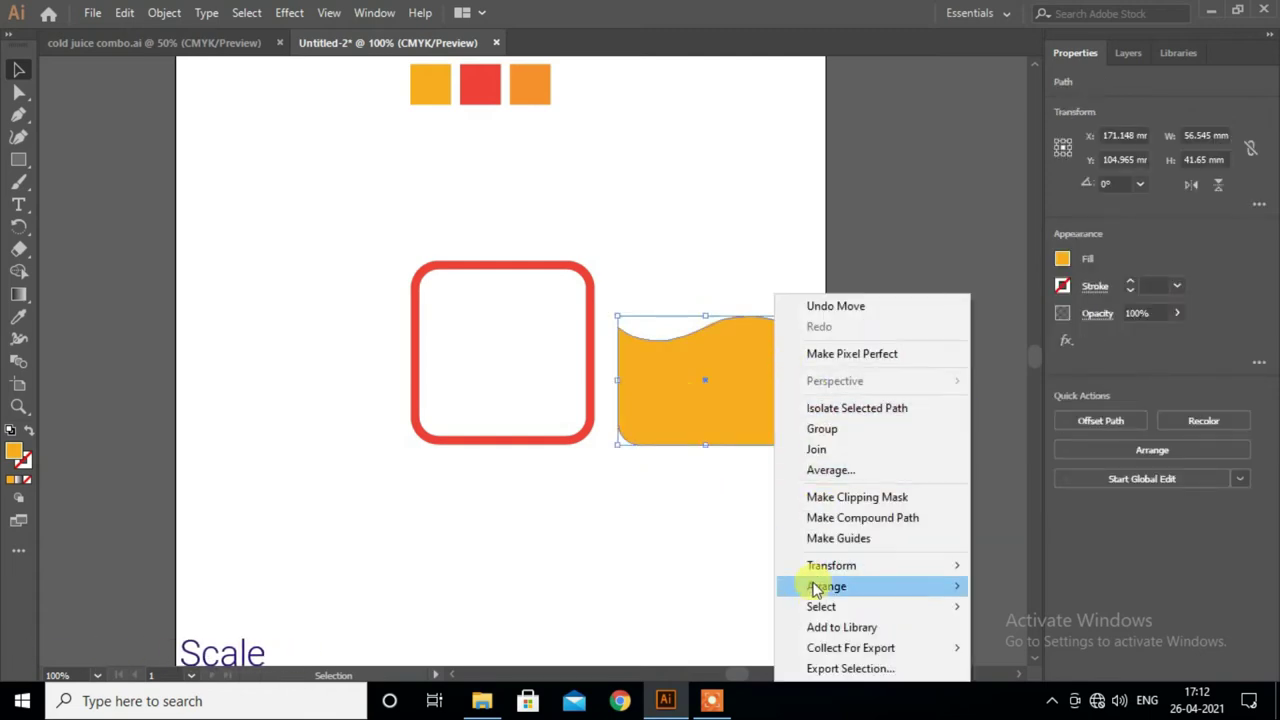
left_click(1014, 490)
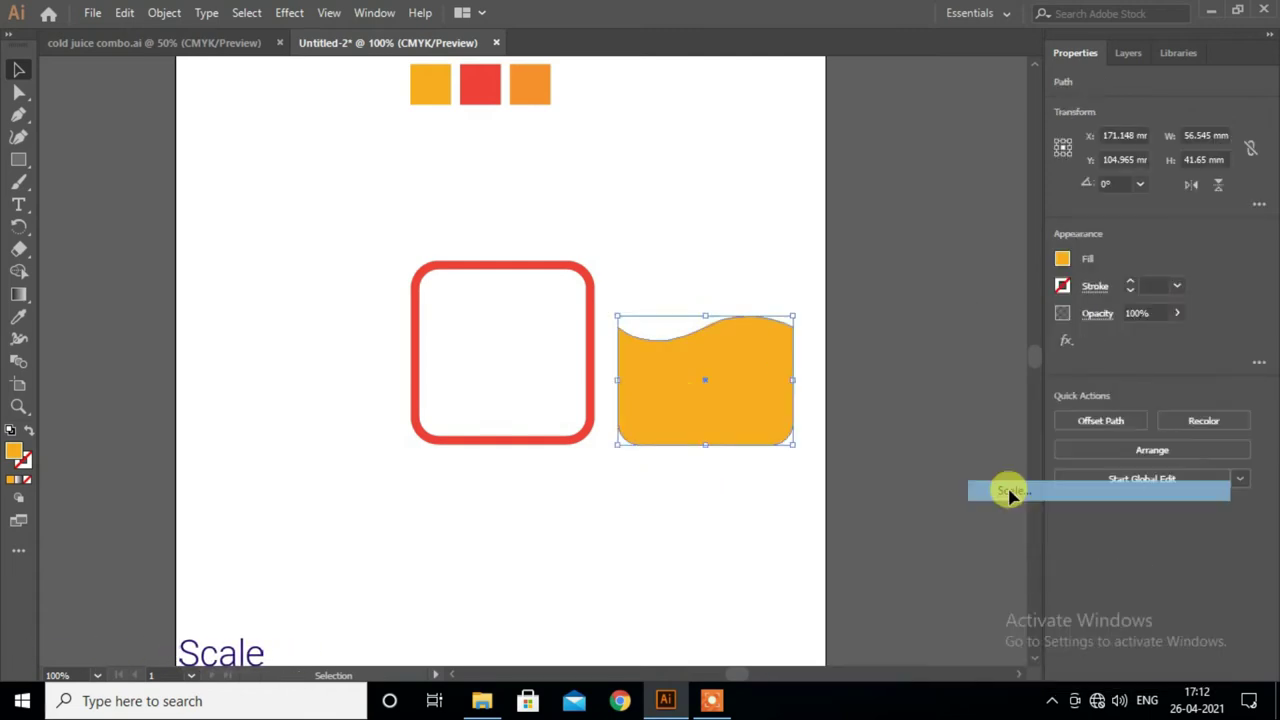
left_click_drag(994, 150, 956, 106)
left_click(927, 176)
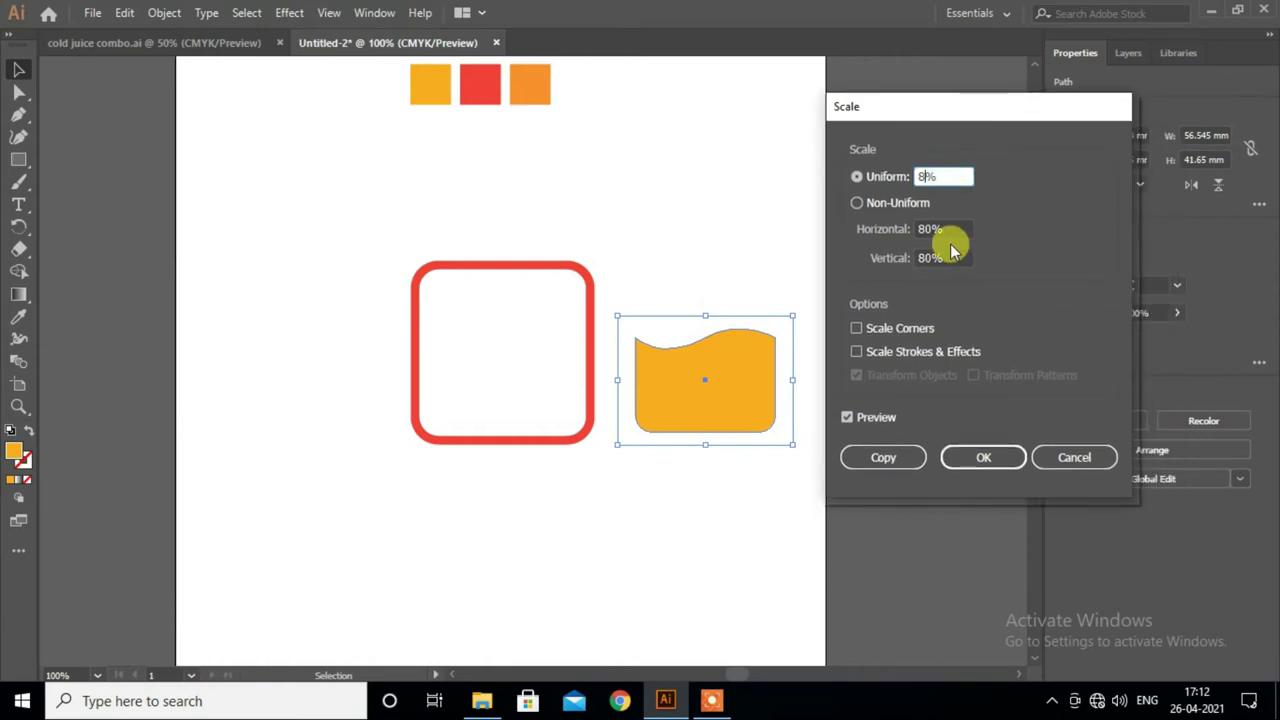
left_click(975, 457)
- Move the wave into the red square and stretch it to about 50.2 × 32.4 mm
left_click_drag(732, 414, 529, 405)
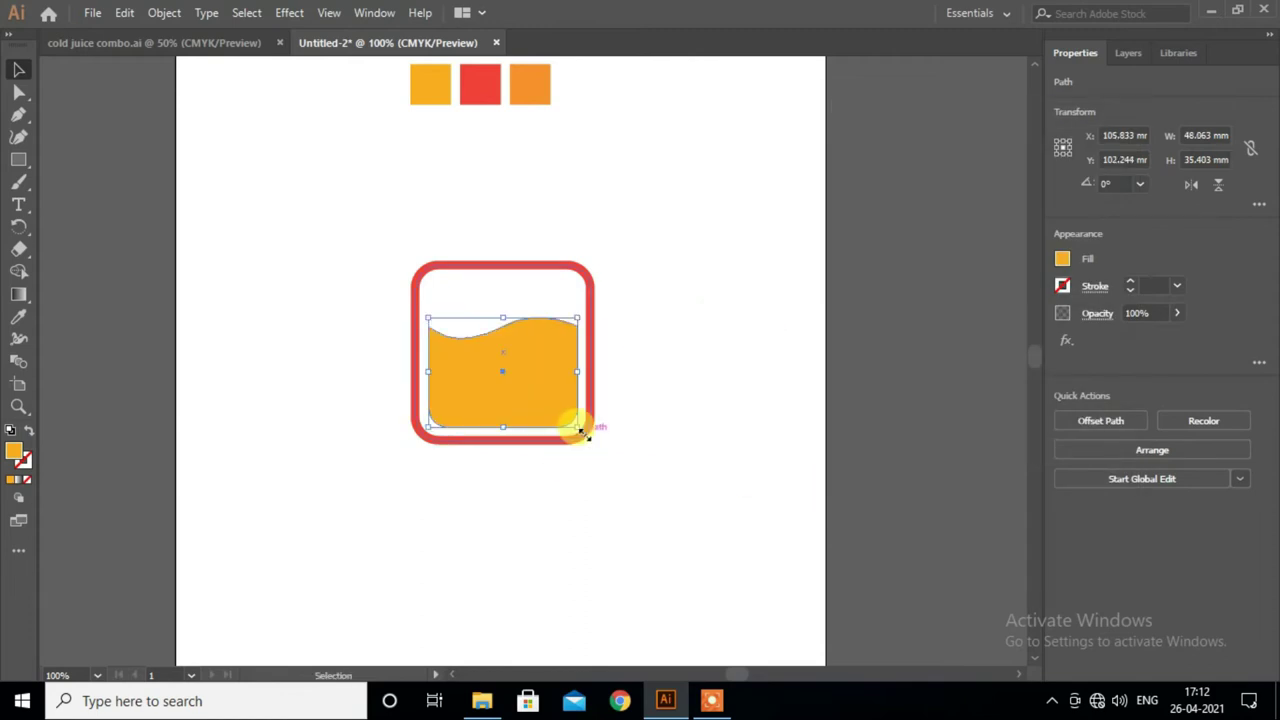
left_click_drag(506, 319, 506, 331)
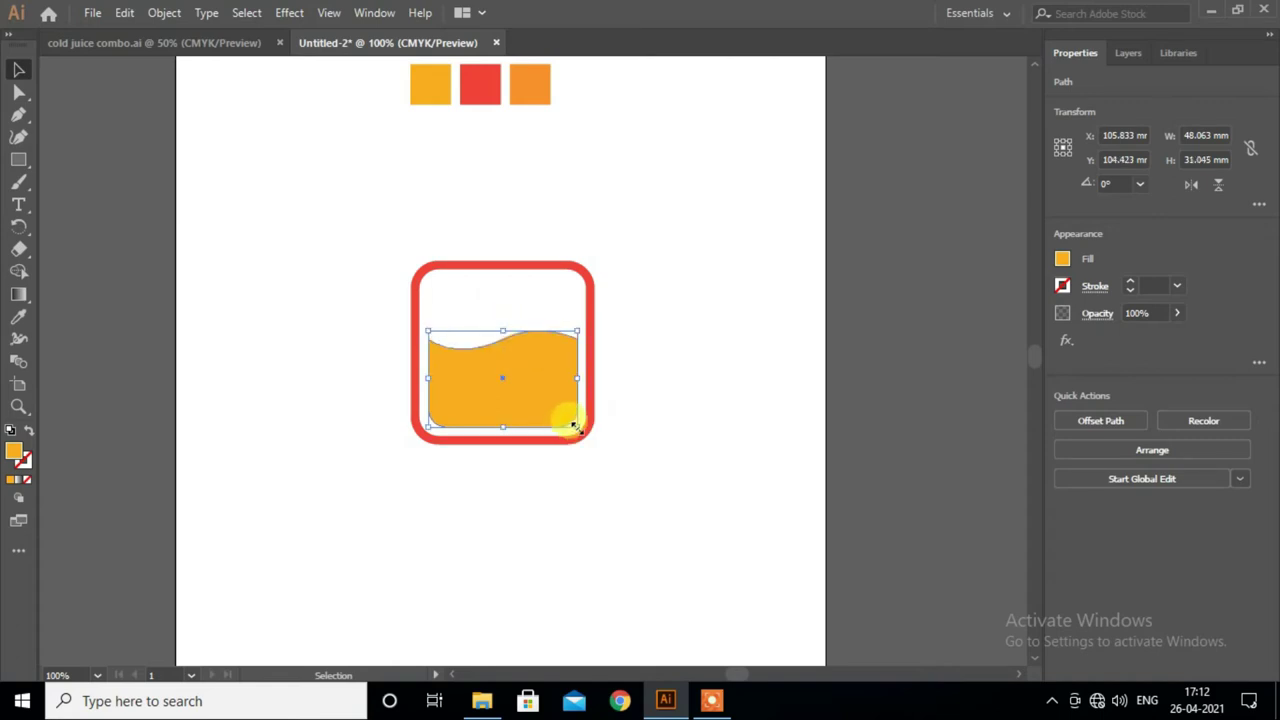
left_click_drag(575, 426, 605, 443)
scroll(560, 424, "up", 2, "alt")
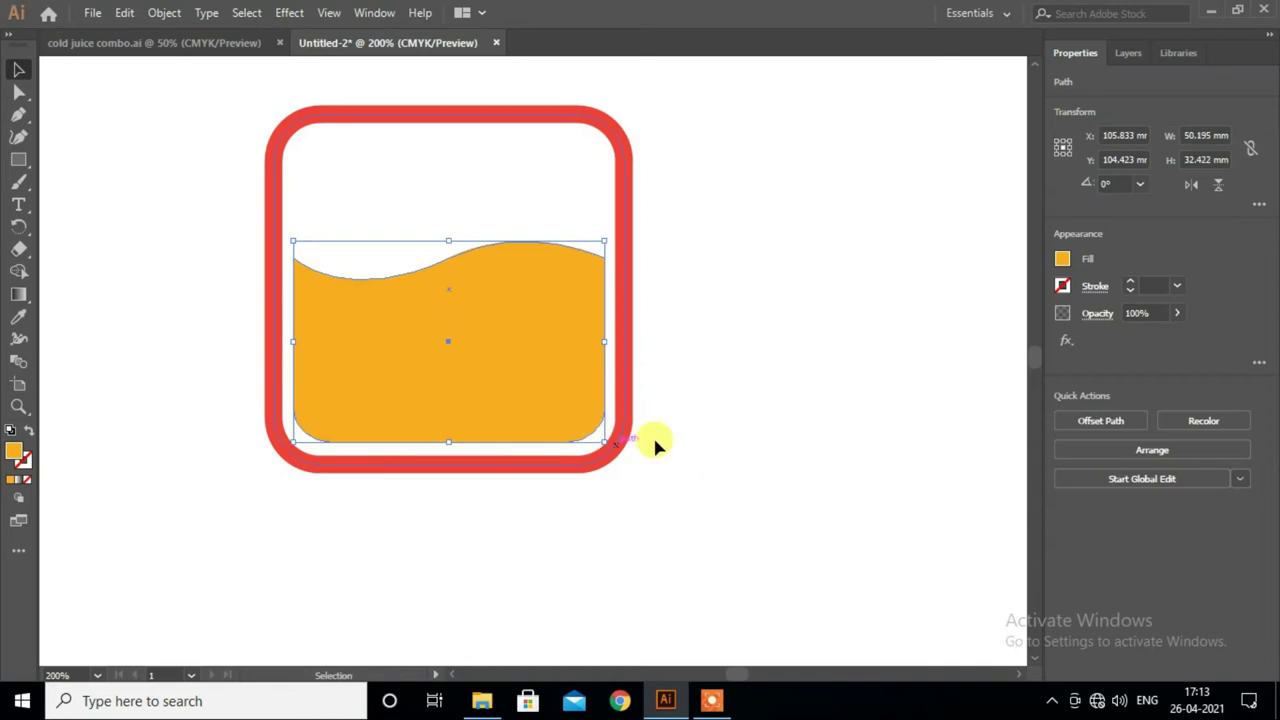
left_click_drag(850, 210, 425, 478)
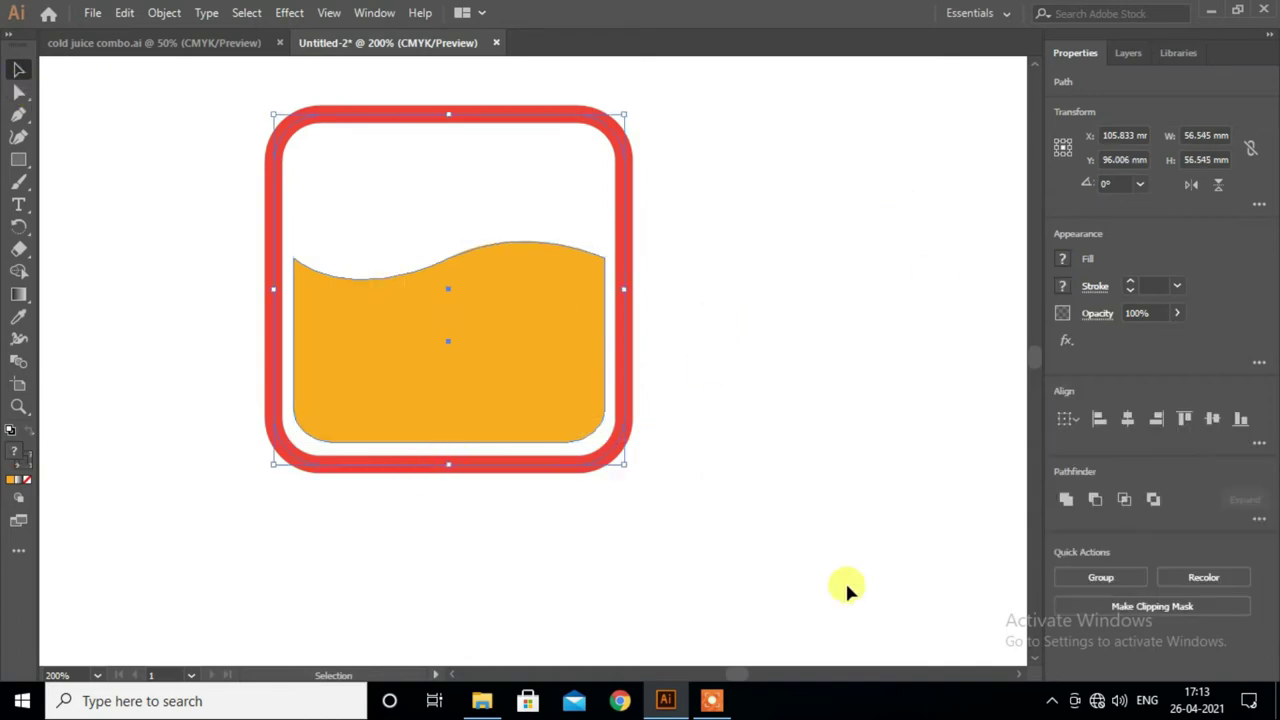
left_click(857, 330)
scroll(857, 330, "up", 2)
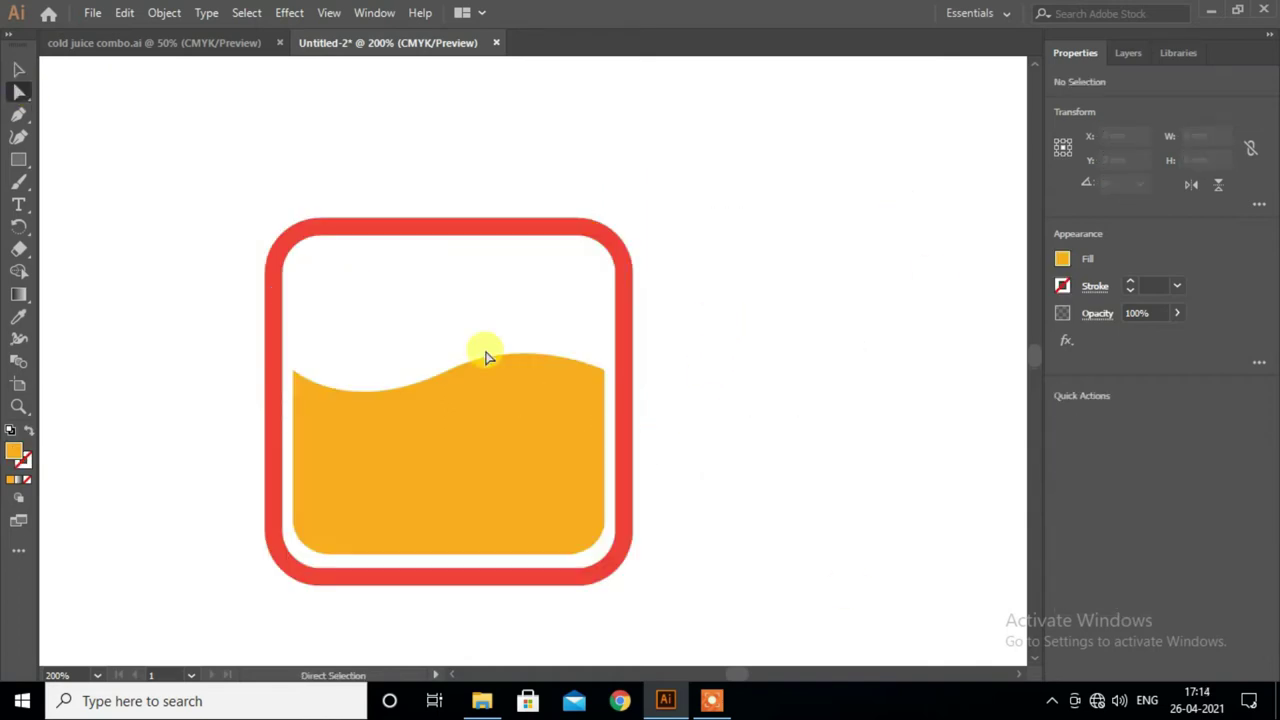
- Paint three freehand leaf-shaped strokes with the Paintbrush to the right of the glass
left_click(18, 181)
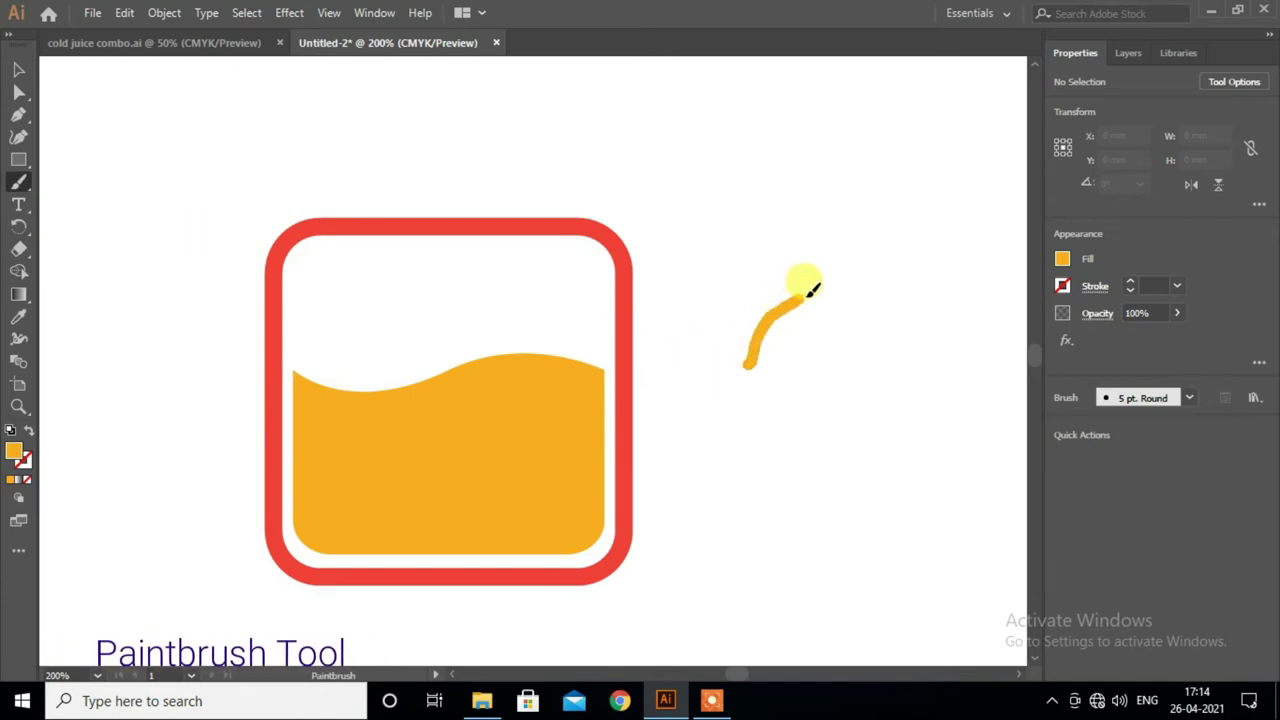
left_click_drag(812, 290, 738, 372)
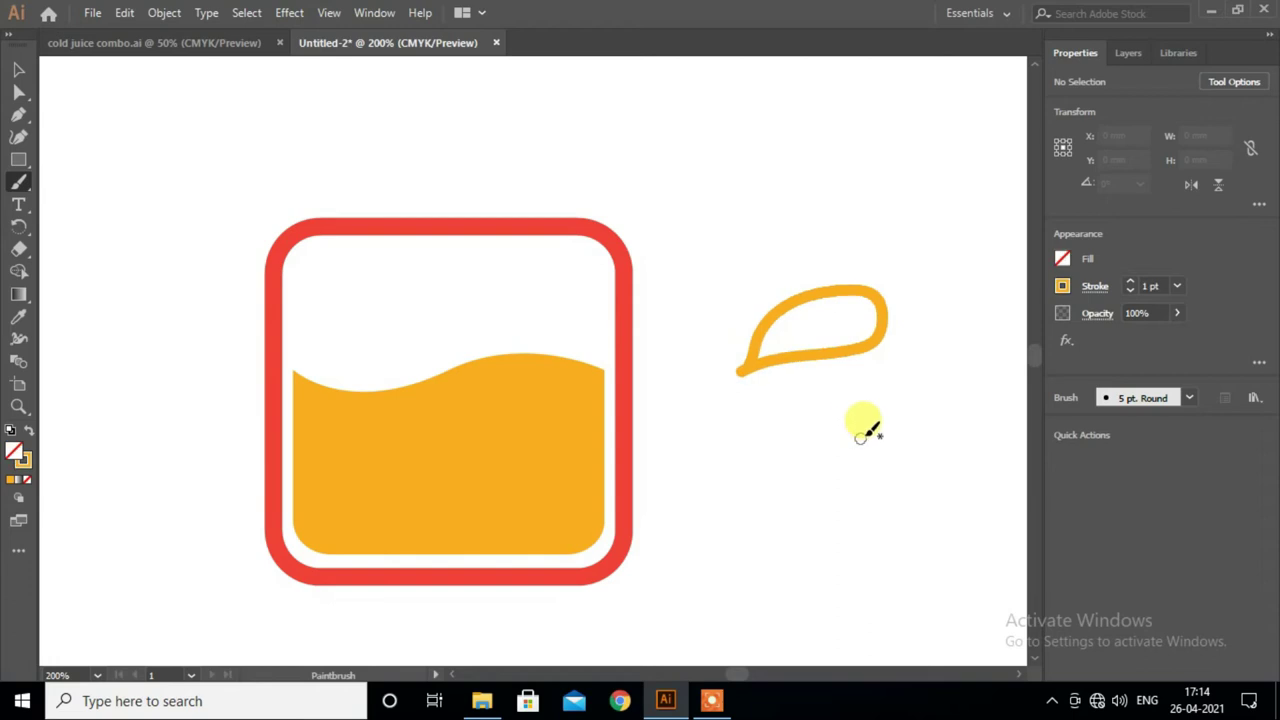
mouse_move(712, 220)
left_mouse_down()
mouse_move(818, 166)
mouse_move(845, 220)
mouse_move(722, 202)
left_mouse_up()
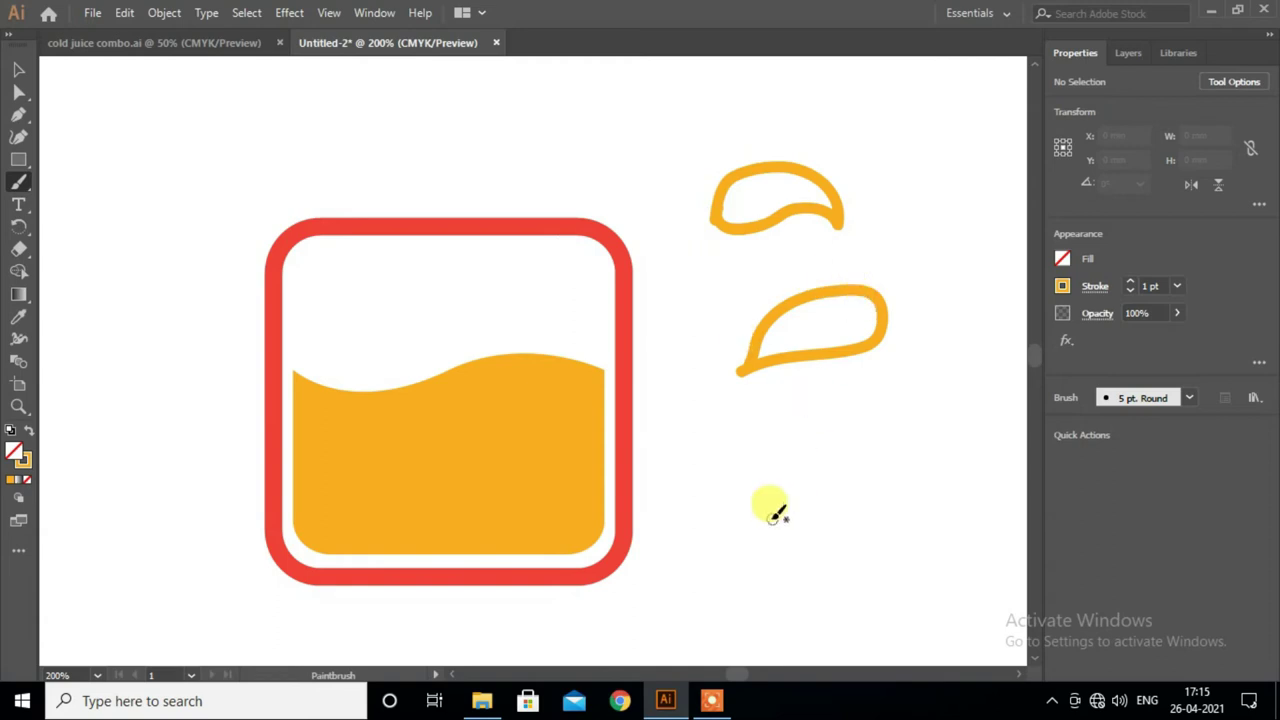
mouse_move(741, 536)
left_mouse_down()
mouse_move(871, 460)
mouse_move(930, 553)
mouse_move(794, 557)
mouse_move(737, 523)
left_mouse_up()
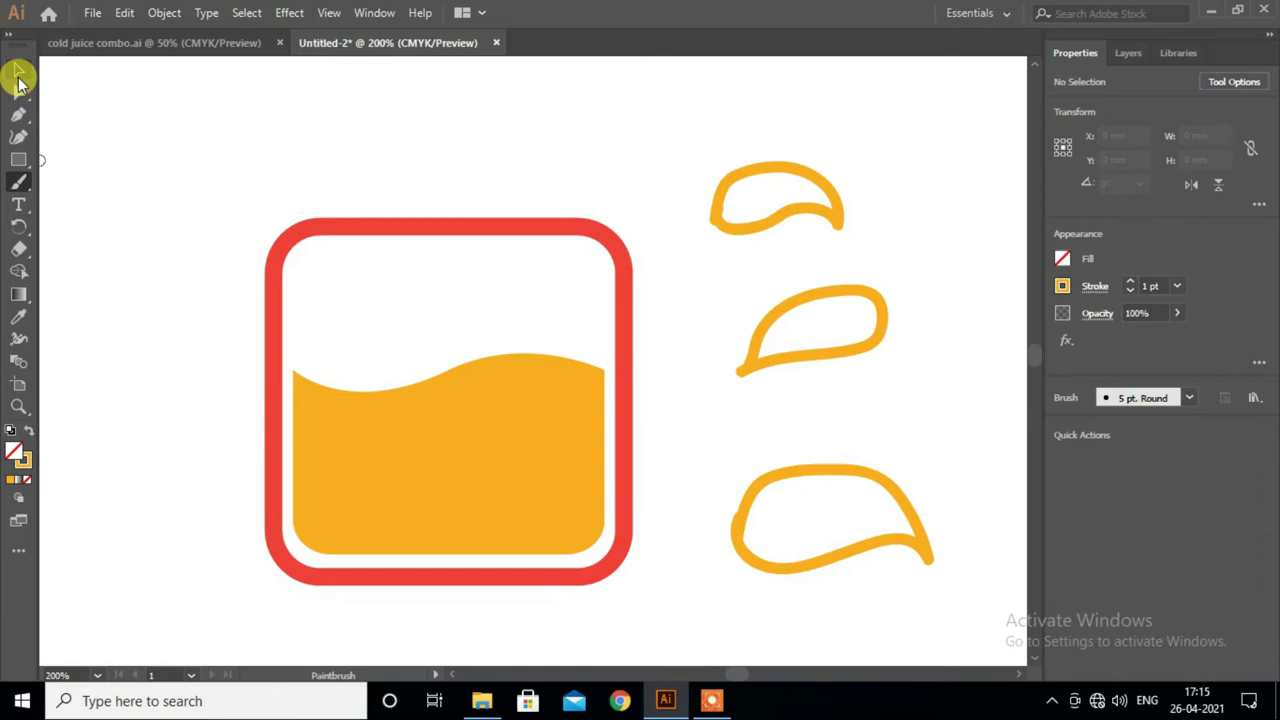
left_click(18, 316)
- Eyedropper the wave's orange fill onto the bottom leaf
left_click(486, 447)
left_click(12, 72)
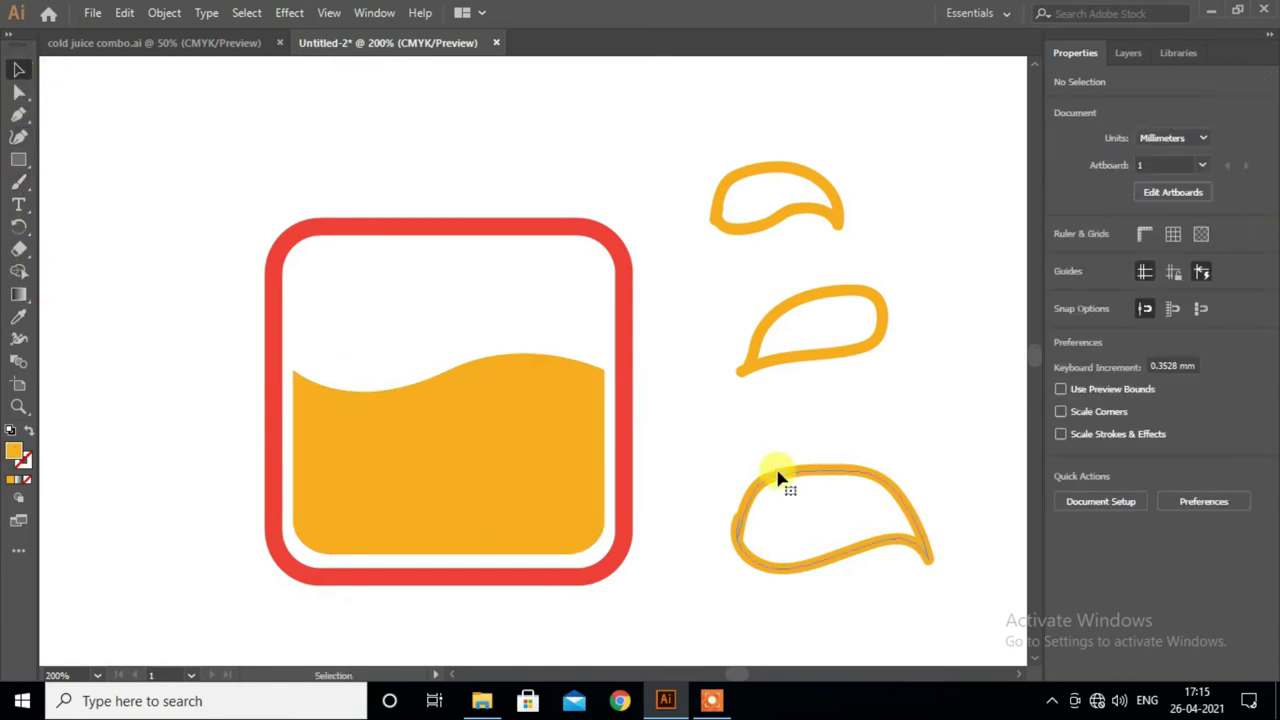
left_click(781, 479)
left_click(18, 316)
left_click(473, 453)
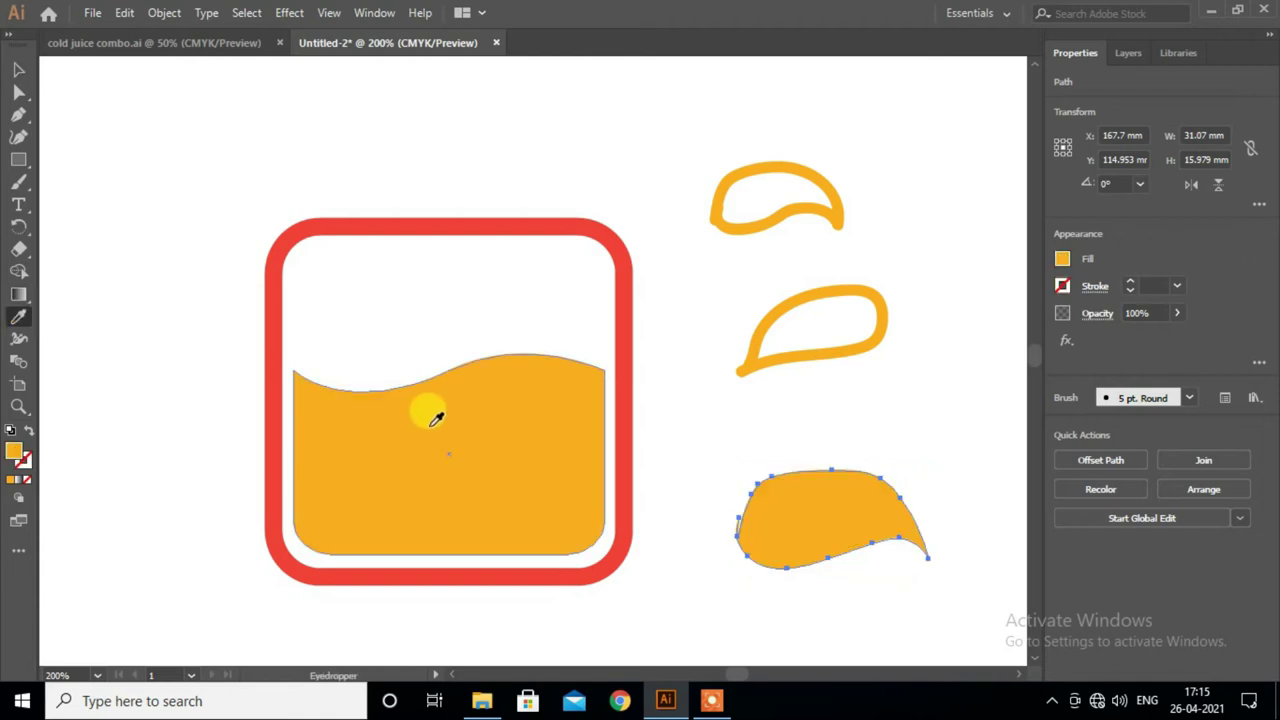
left_click(20, 72)
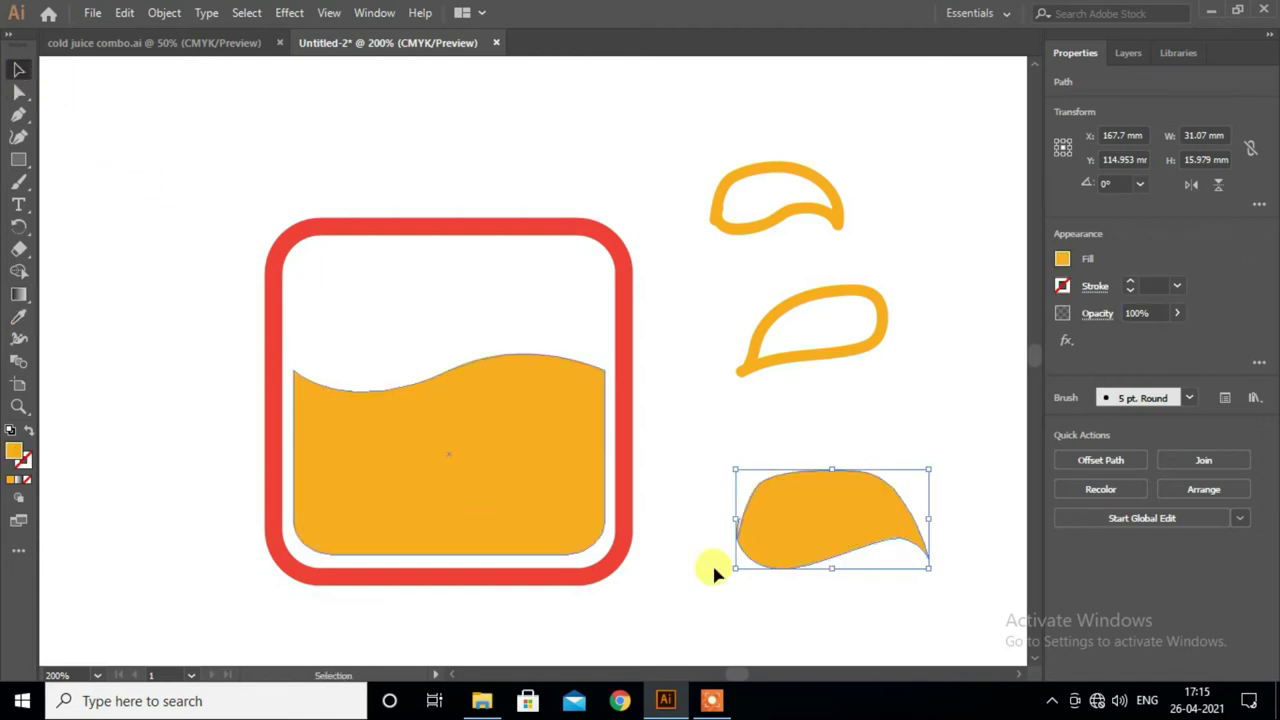
scroll(777, 549, "up", 1)
scroll(777, 549, "up", 1)
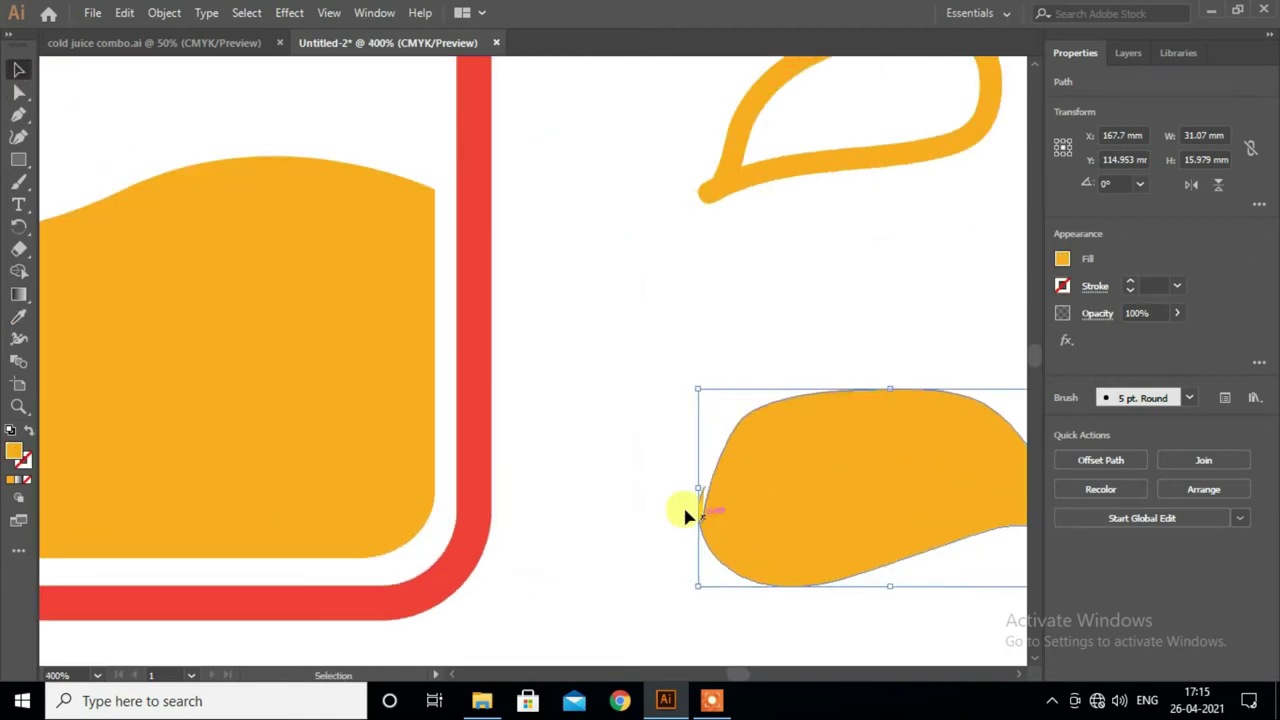
- Move the bottom leaf's left anchor point to reshape it
left_click(18, 93)
mouse_move(700, 490)
left_mouse_down()
mouse_move(727, 527)
mouse_move(707, 482)
left_mouse_up()
scroll(720, 540, "down", 1)
scroll(734, 538, "down", 2)
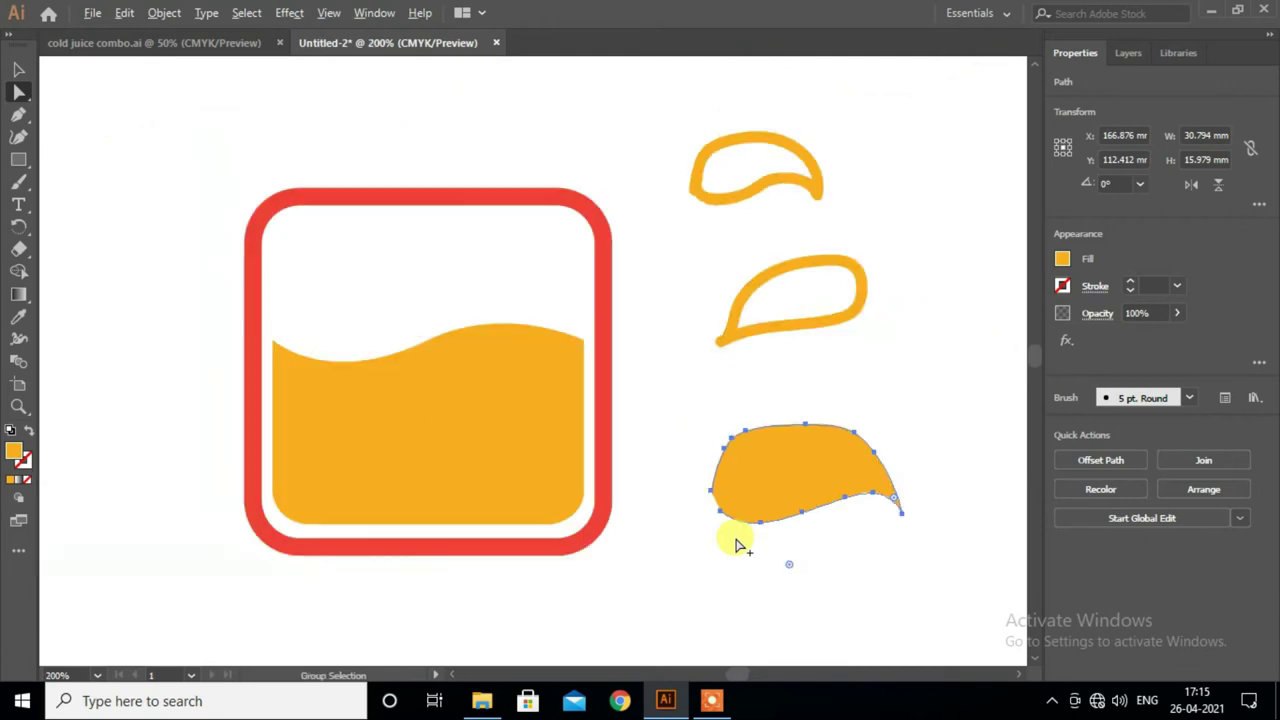
scroll(758, 491, "down", 1)
- Eyedropper the wave's orange fill onto the middle and top leaves
left_click(788, 332)
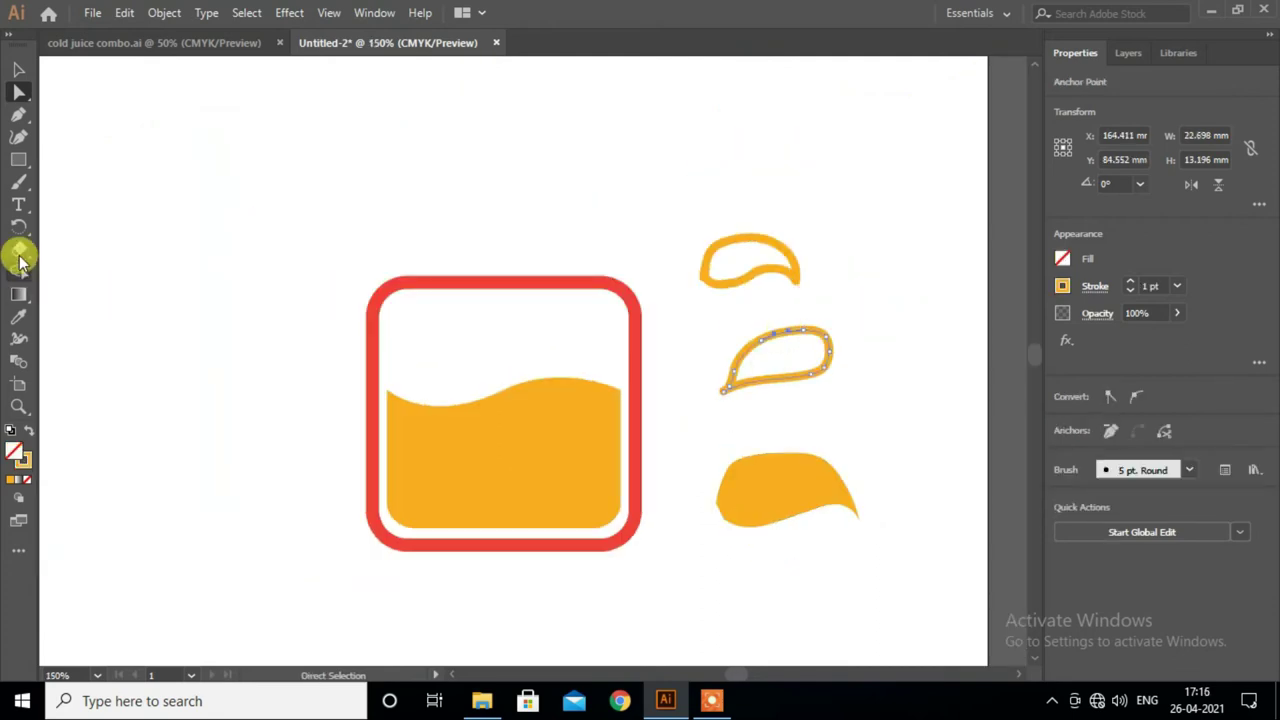
left_click(18, 68)
left_click(18, 316)
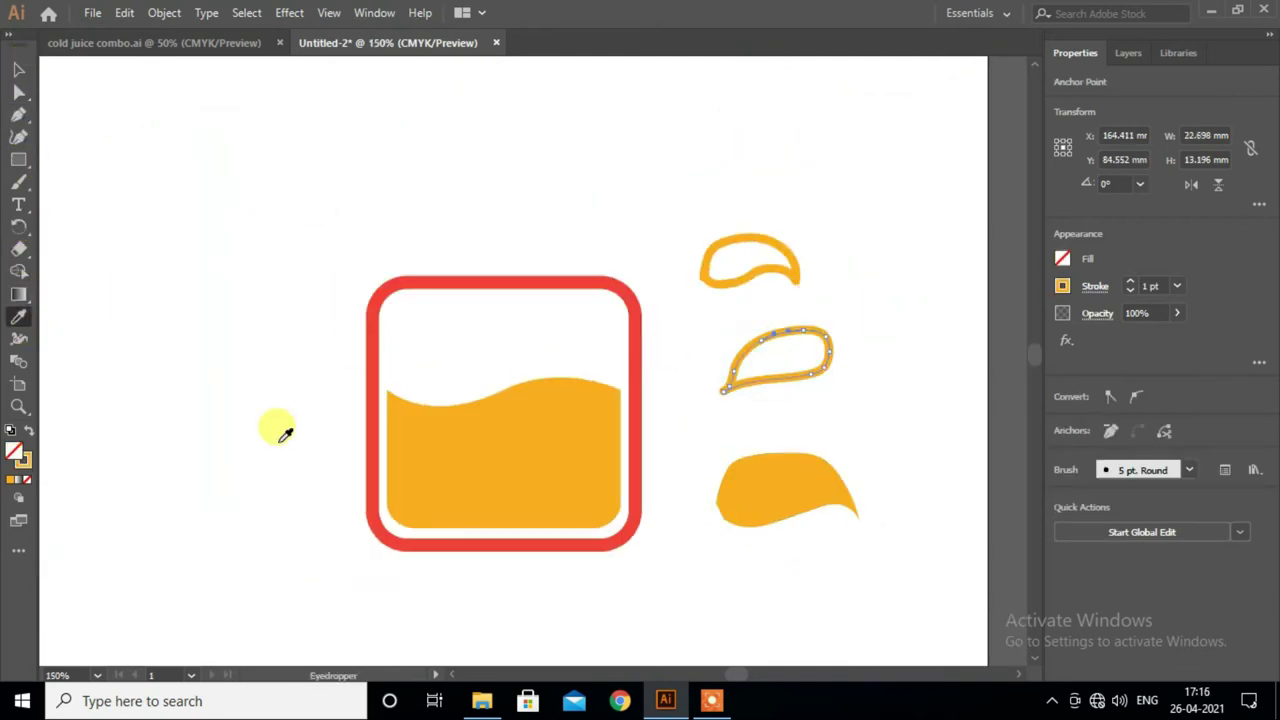
left_click(532, 457)
left_click(18, 70)
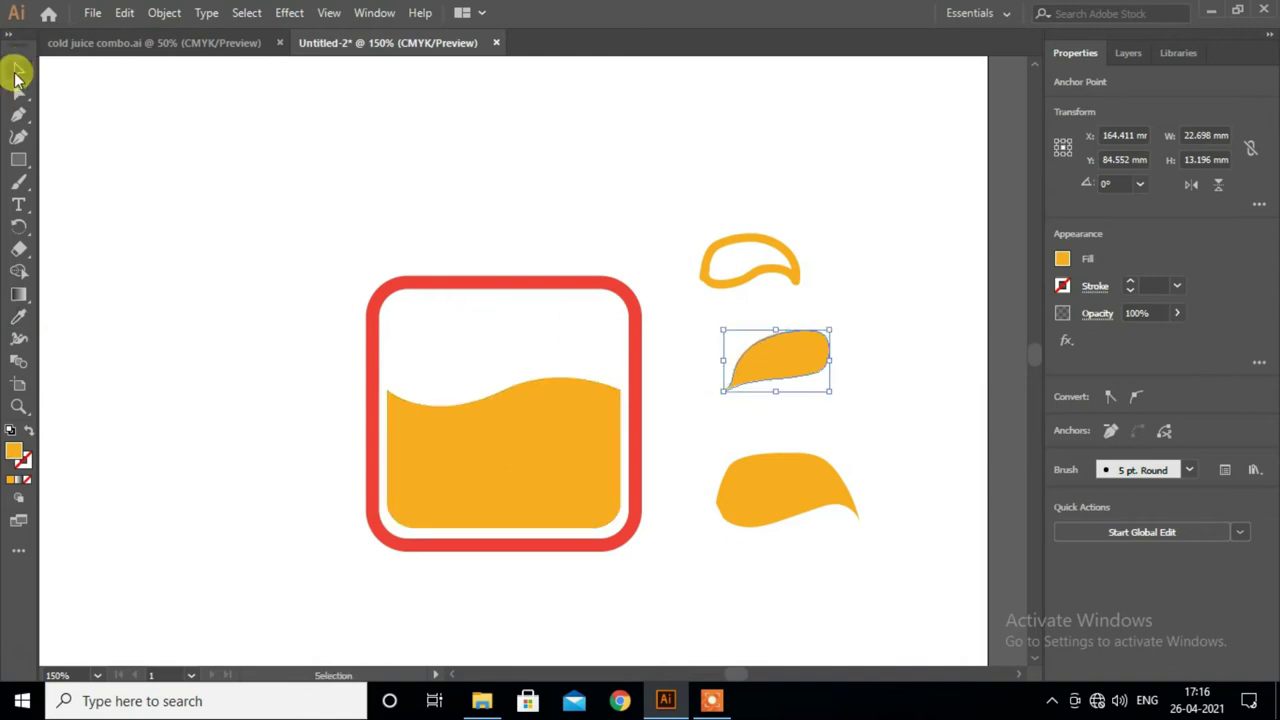
left_click(733, 261)
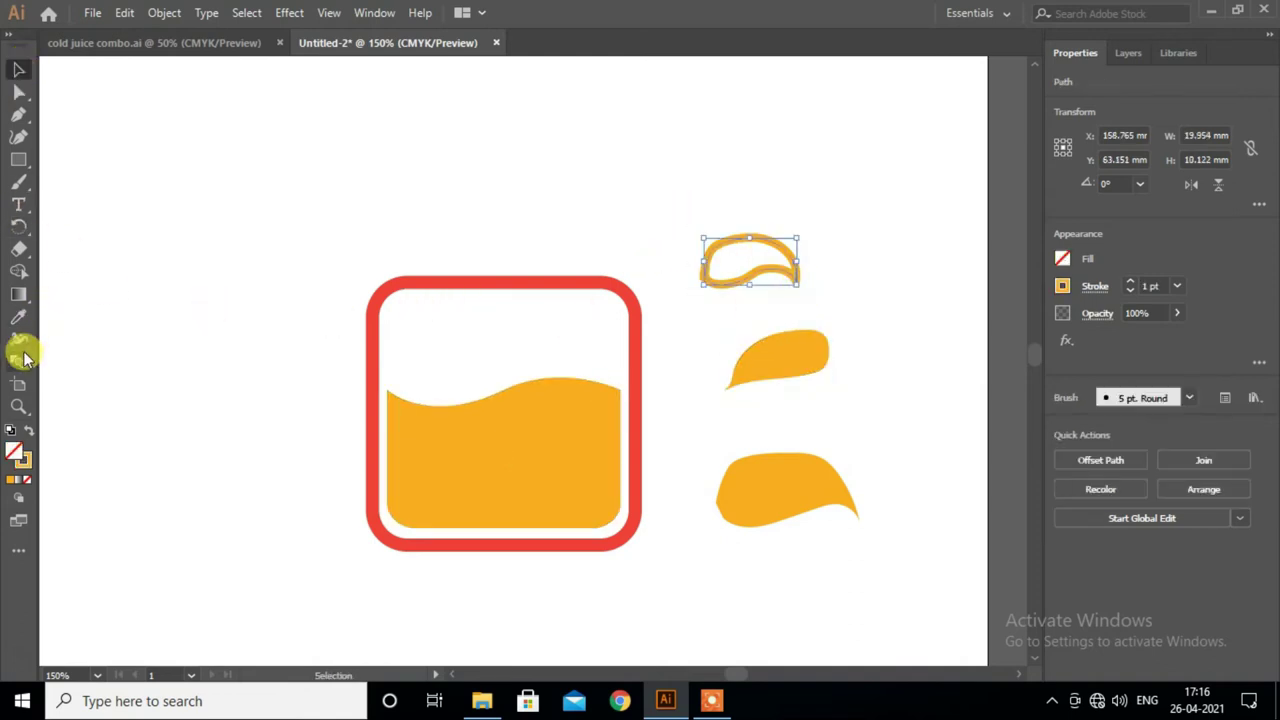
left_click(18, 316)
left_click(540, 451)
left_click(14, 67)
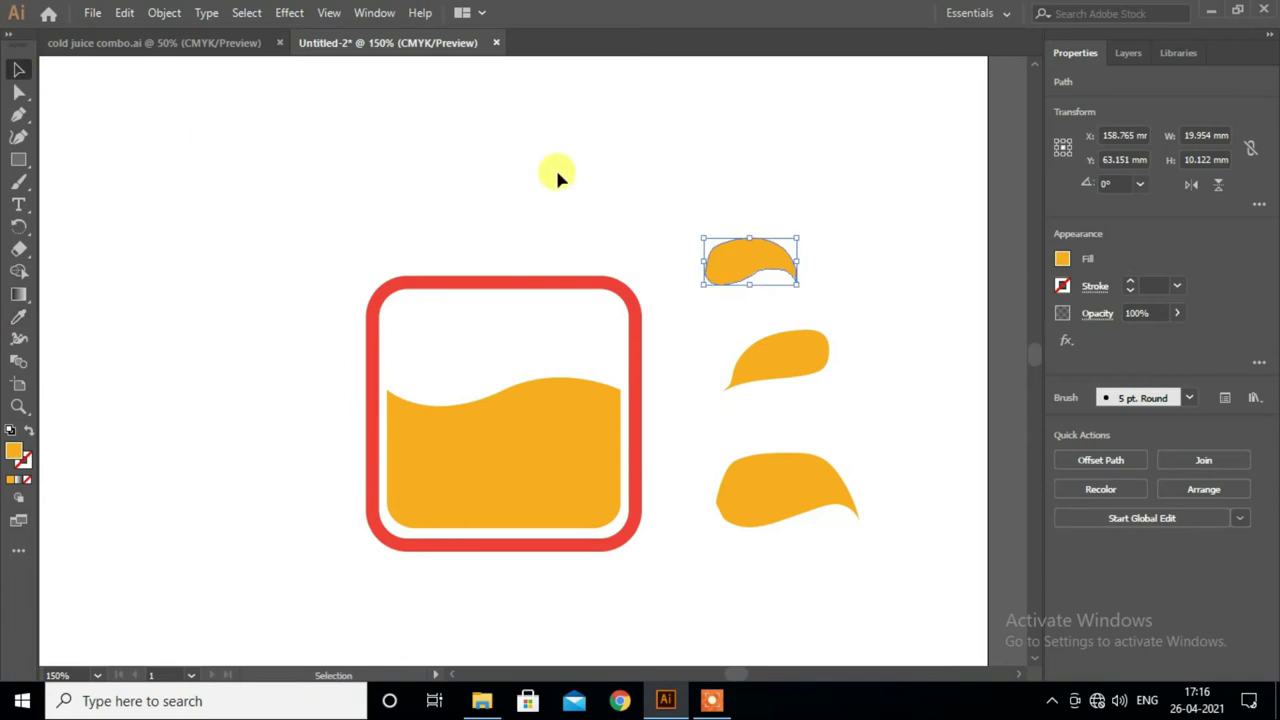
left_click(803, 248)
- Shrink the top leaf to about 11.3 × 5.7 mm
left_click(730, 270)
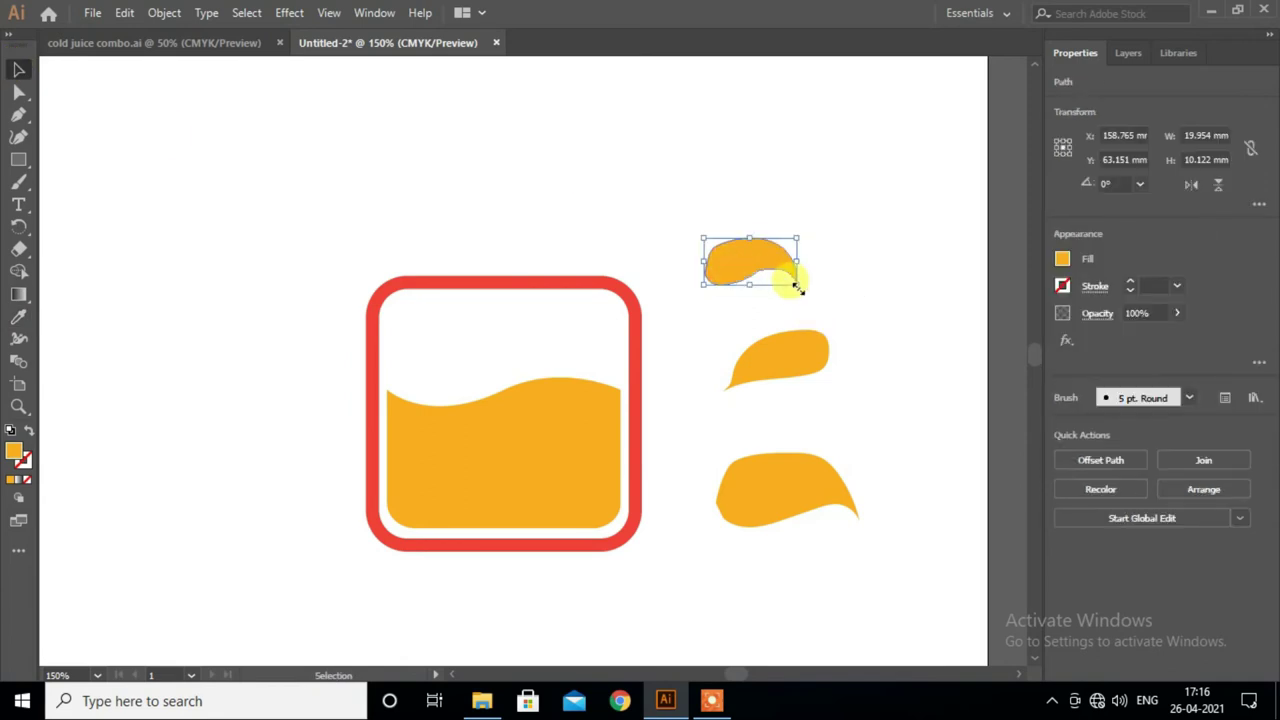
left_click_drag(795, 287, 774, 272)
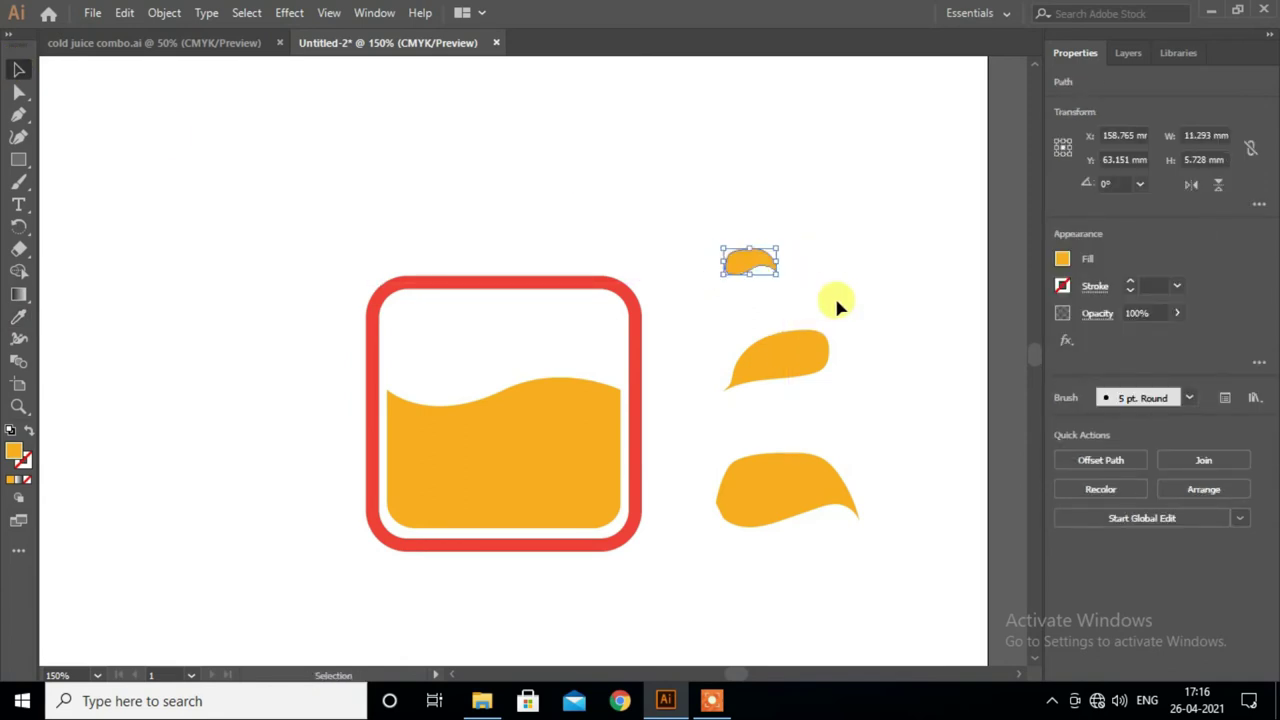
left_click(838, 368)
left_click(805, 375)
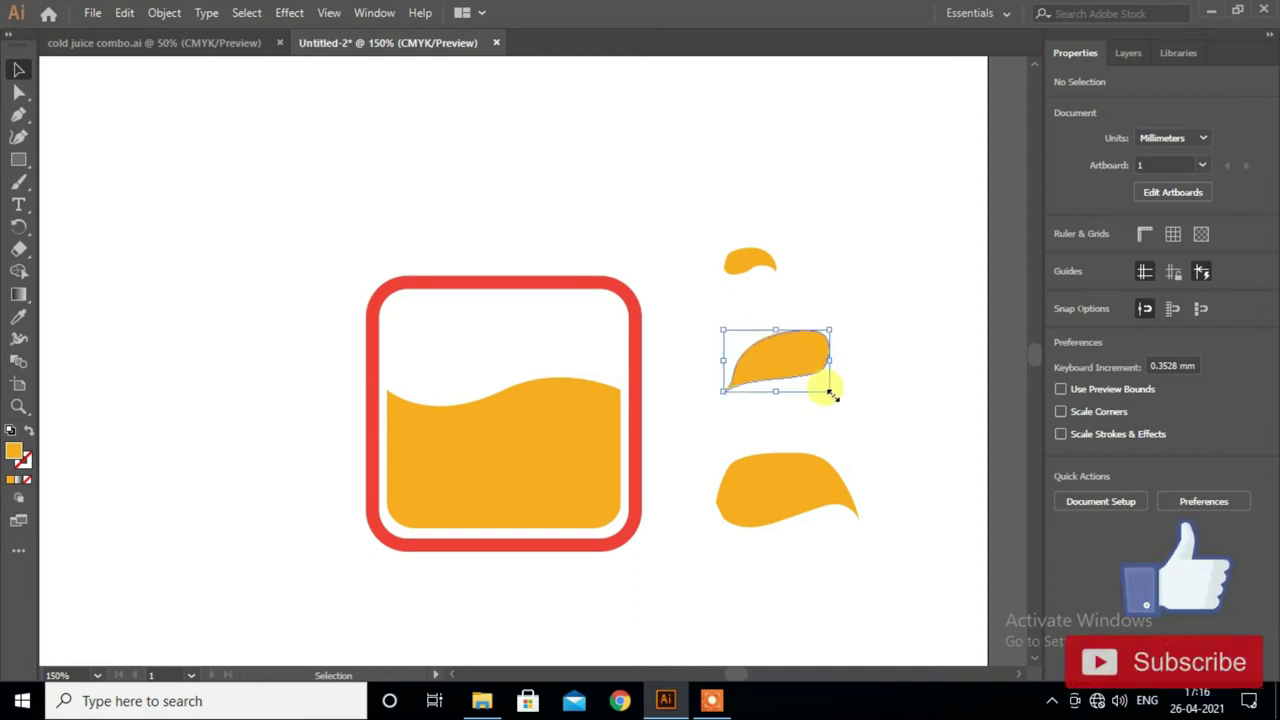
- Shrink one orange shape, then tilt and shrink the other into splash drops
mouse_move(829, 391)
left_mouse_down()
mouse_move(800, 372)
mouse_move(500, 363)
mouse_move(524, 336)
left_mouse_up()
left_click(845, 402)
left_click(752, 262)
mouse_move(775, 242)
left_mouse_down()
mouse_move(788, 250)
mouse_move(777, 280)
mouse_move(450, 362)
left_mouse_up()
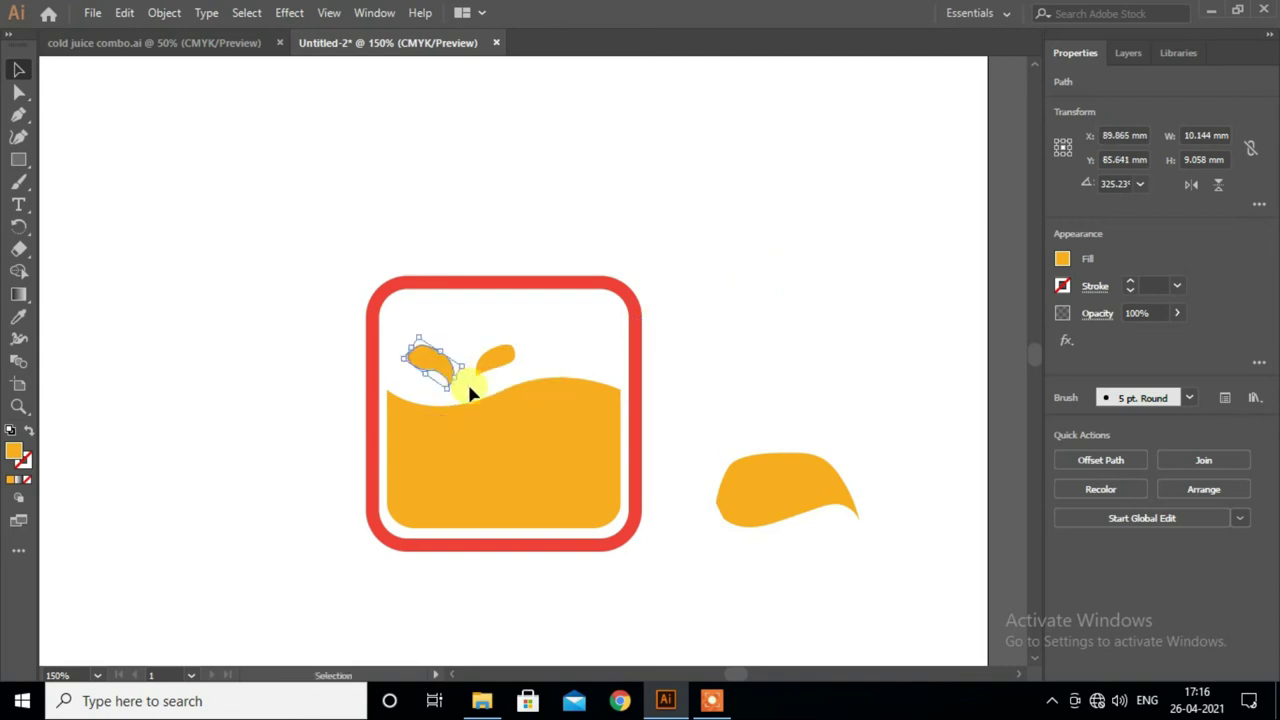
left_click_drag(449, 393, 437, 366)
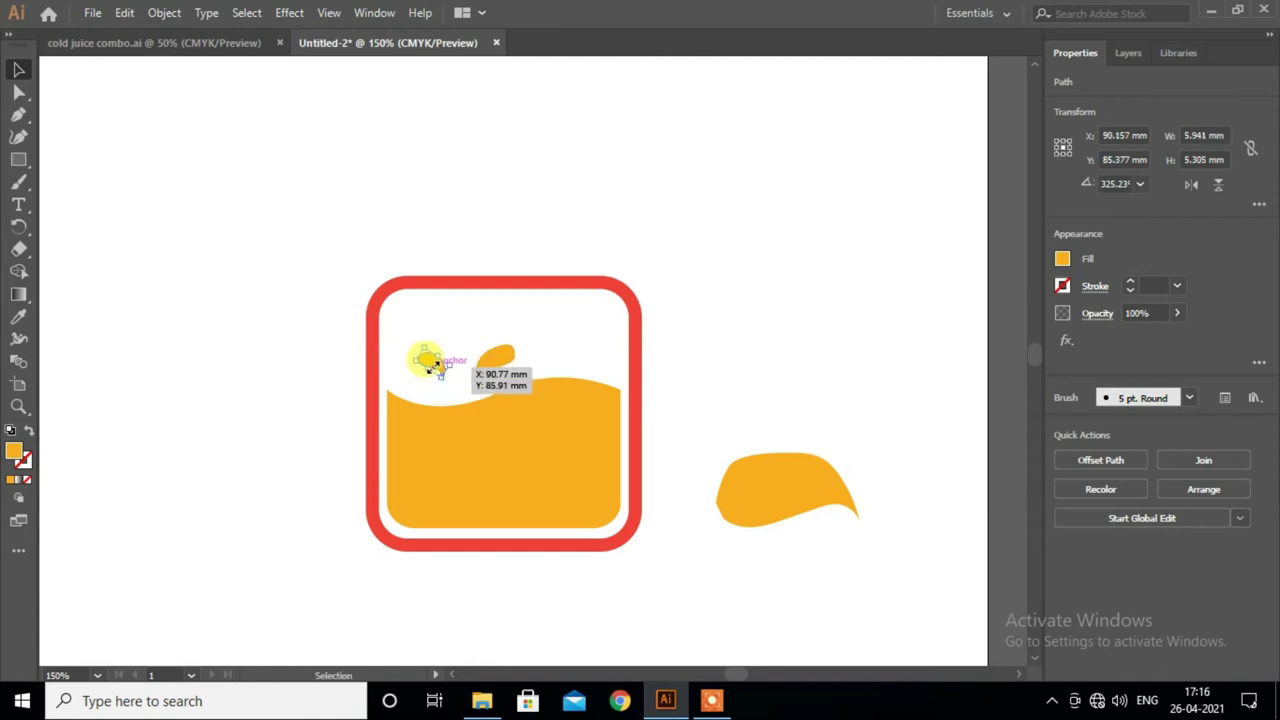
- Position both drops above the wave, shrinking the right one to about 6.8 mm wide
scroll(437, 368, "up", 2)
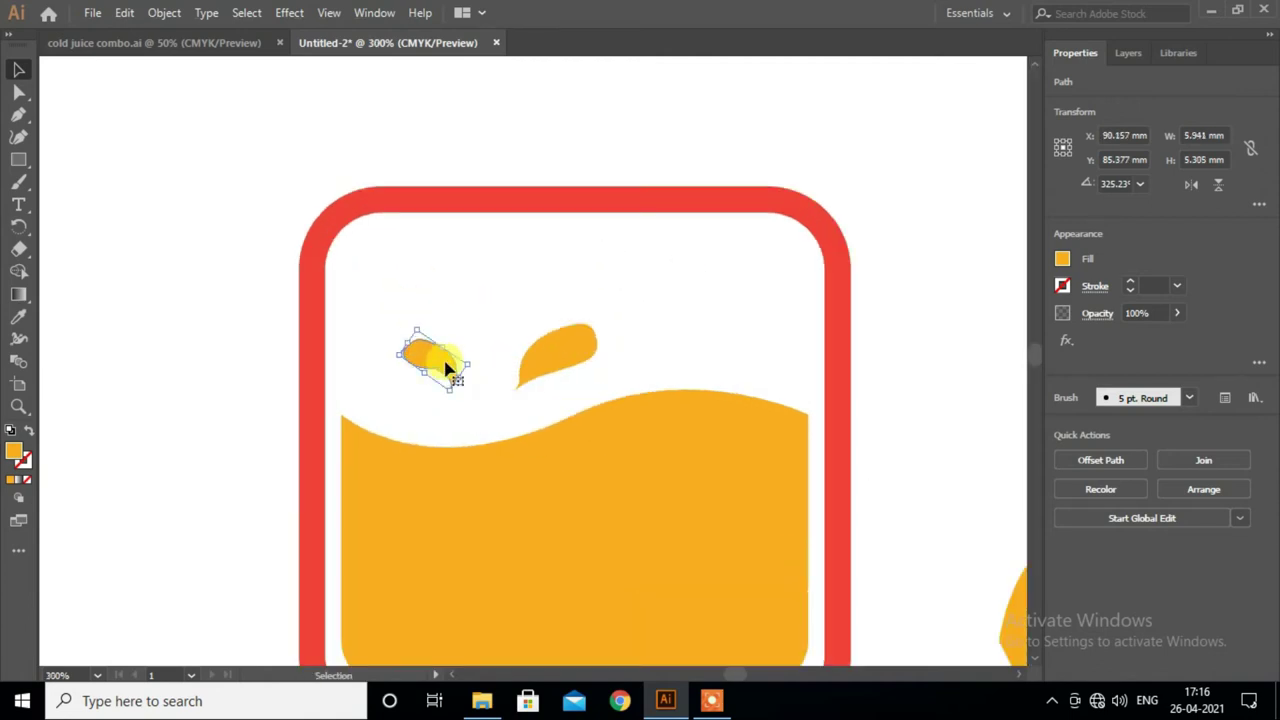
scroll(444, 355, "down", 1)
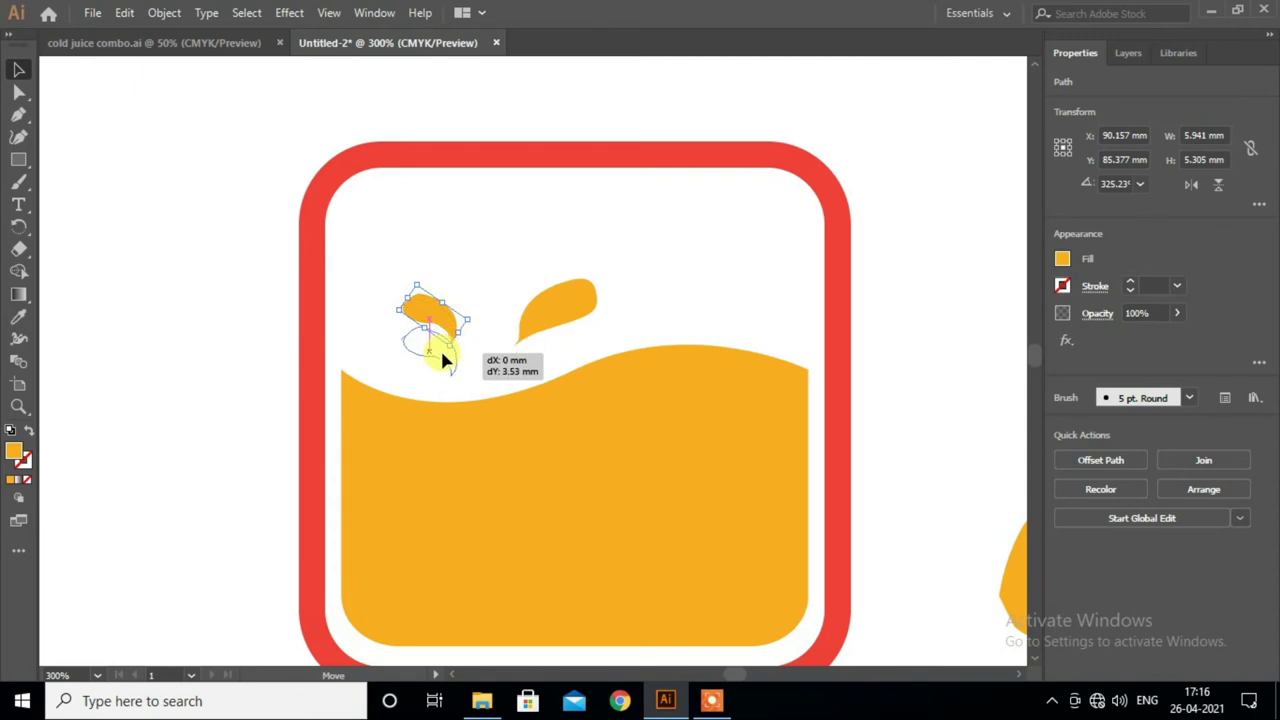
left_click_drag(441, 352, 439, 350)
mouse_move(548, 331)
left_mouse_down()
mouse_move(521, 347)
mouse_move(594, 314)
left_mouse_up()
left_click_drag(575, 362, 585, 363)
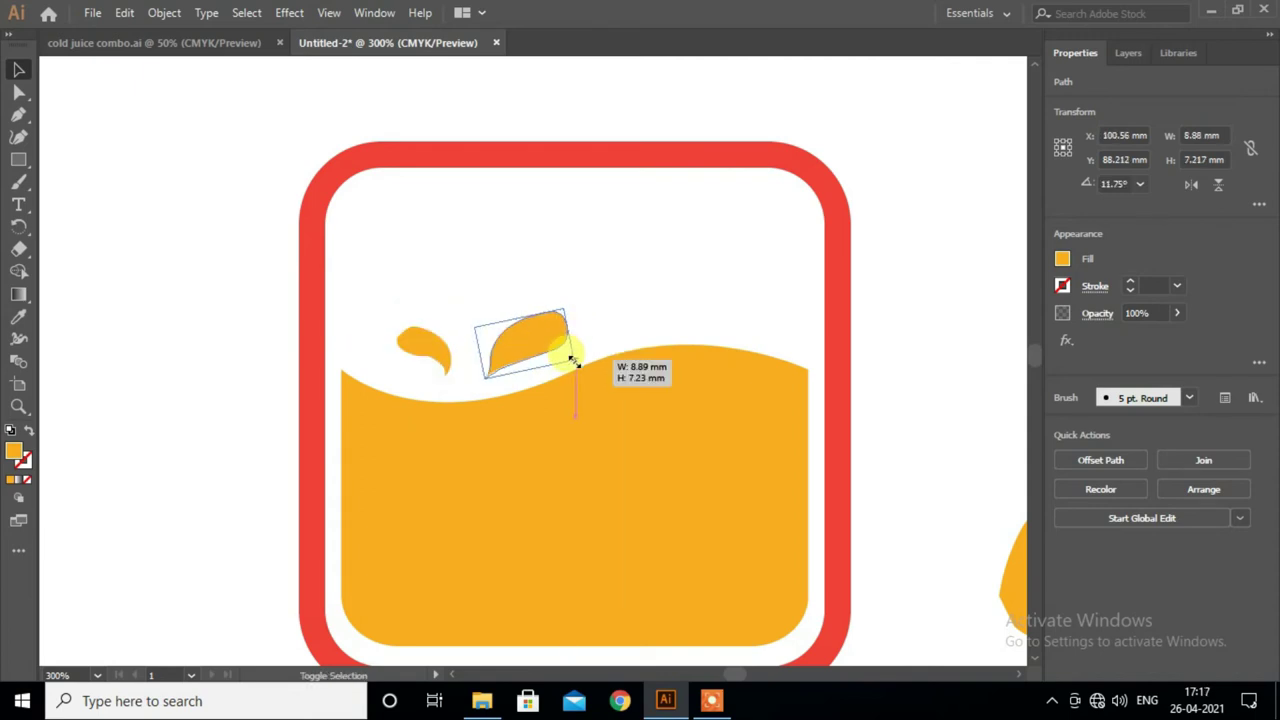
left_click(501, 350)
left_click_drag(518, 345, 473, 303)
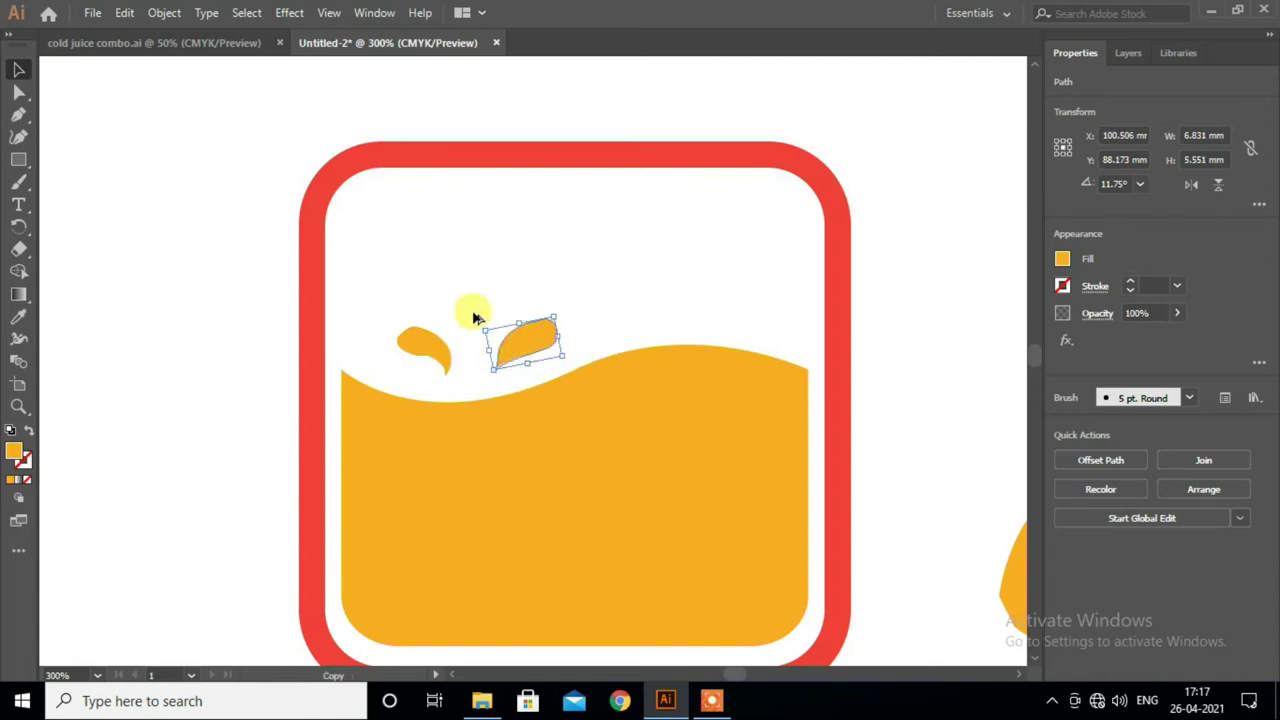
- Reflect the selected drop via Transform, then shrink it and move it left
right_click(484, 296)
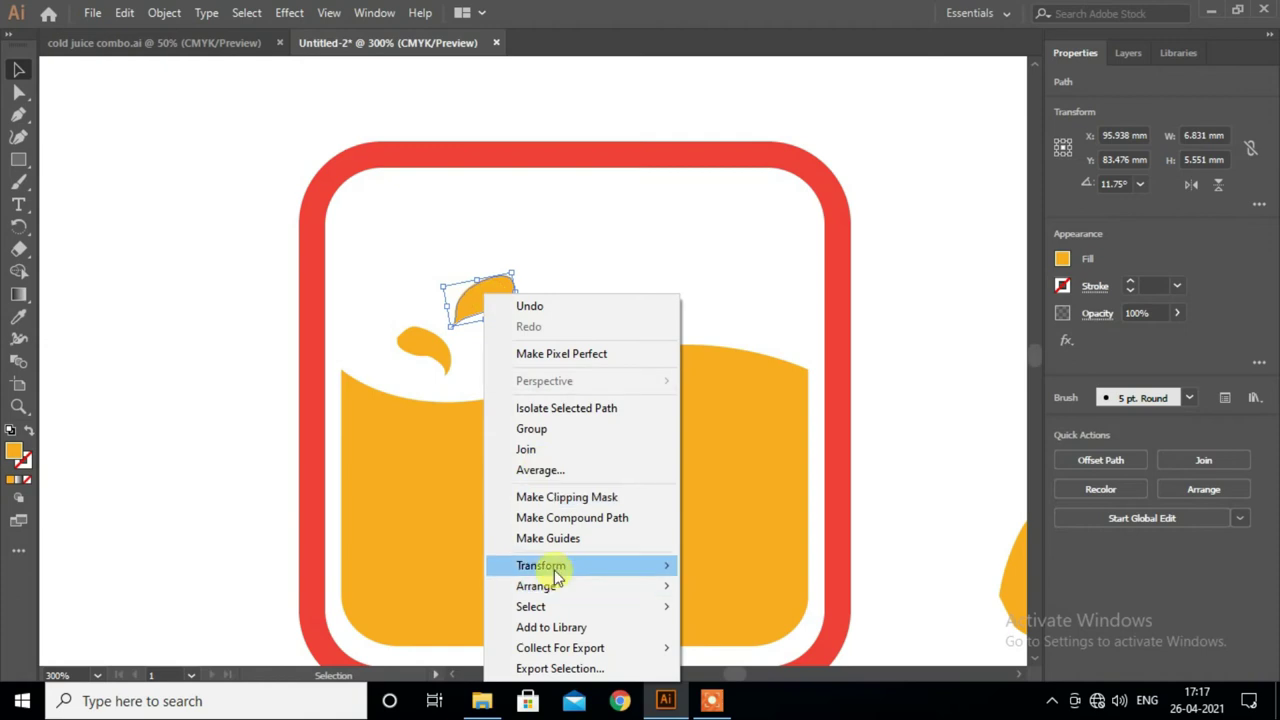
mouse_move(541, 565)
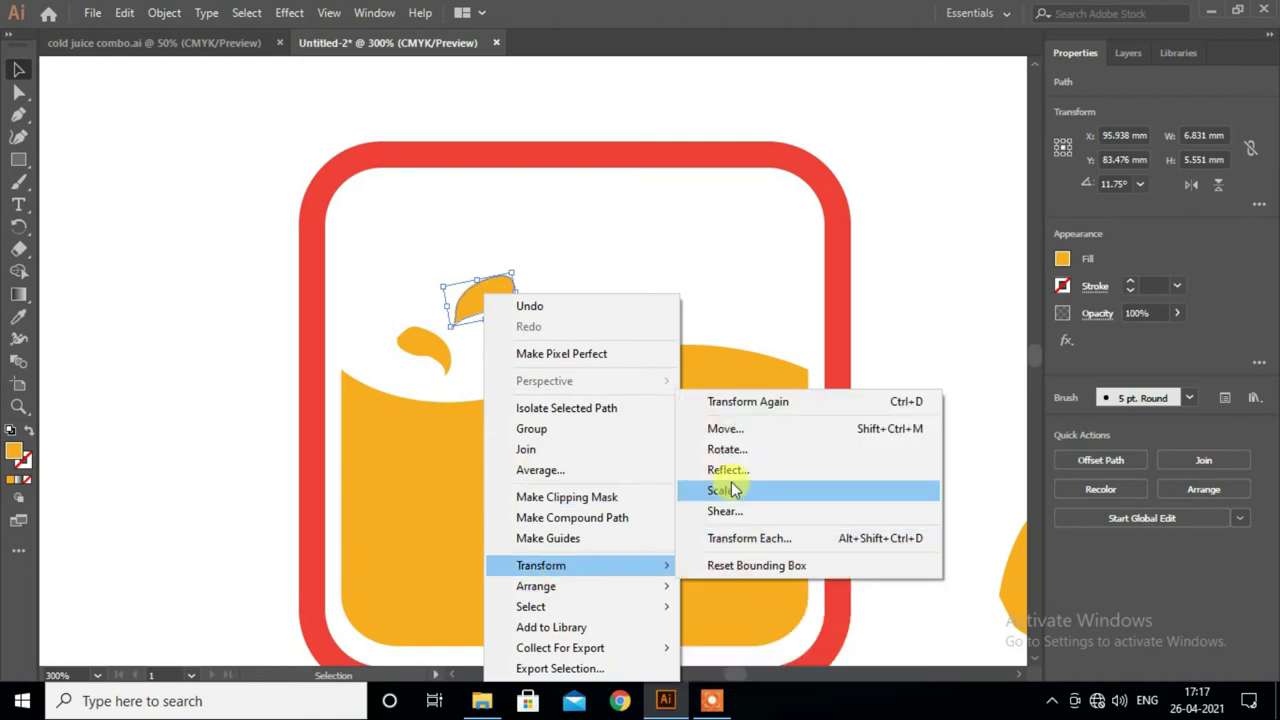
left_click(730, 470)
left_click(1012, 488)
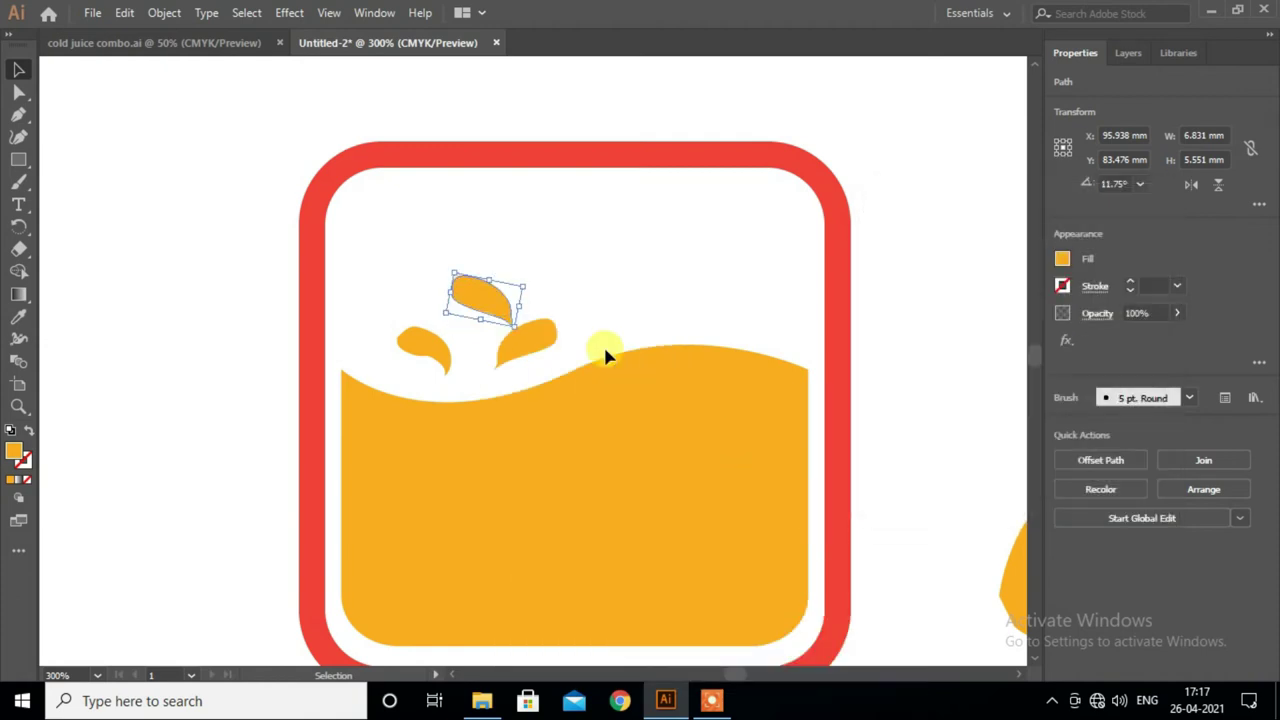
left_click_drag(523, 288, 446, 312)
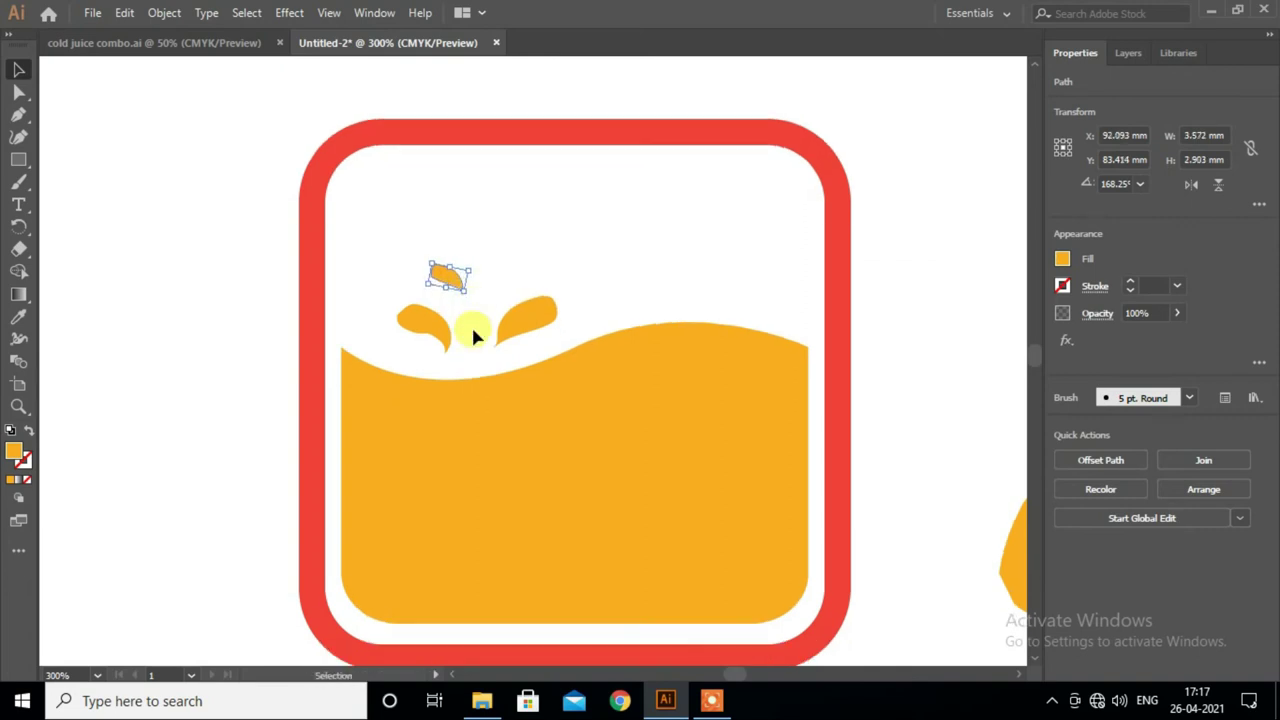
scroll(471, 330, "down", 1)
- Fill the left splash drop red and eyedropper that red onto the right drop
left_click(441, 310)
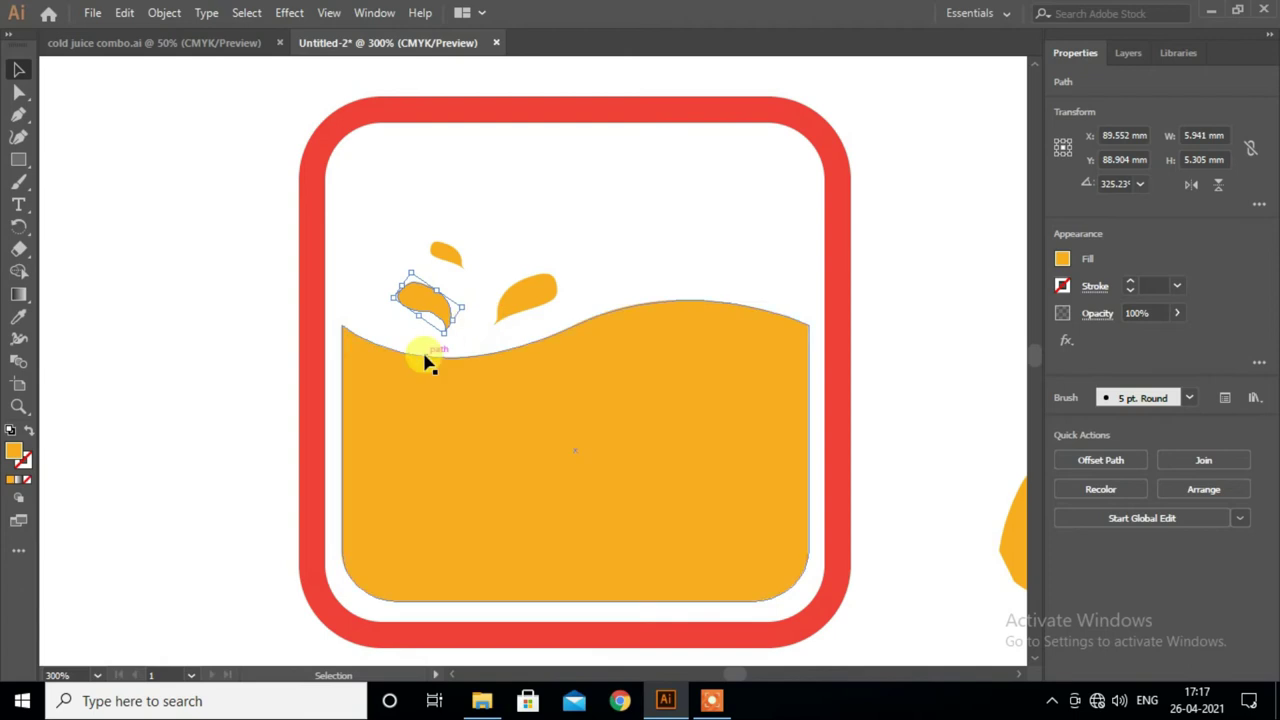
left_click(1063, 262)
left_click(1003, 328)
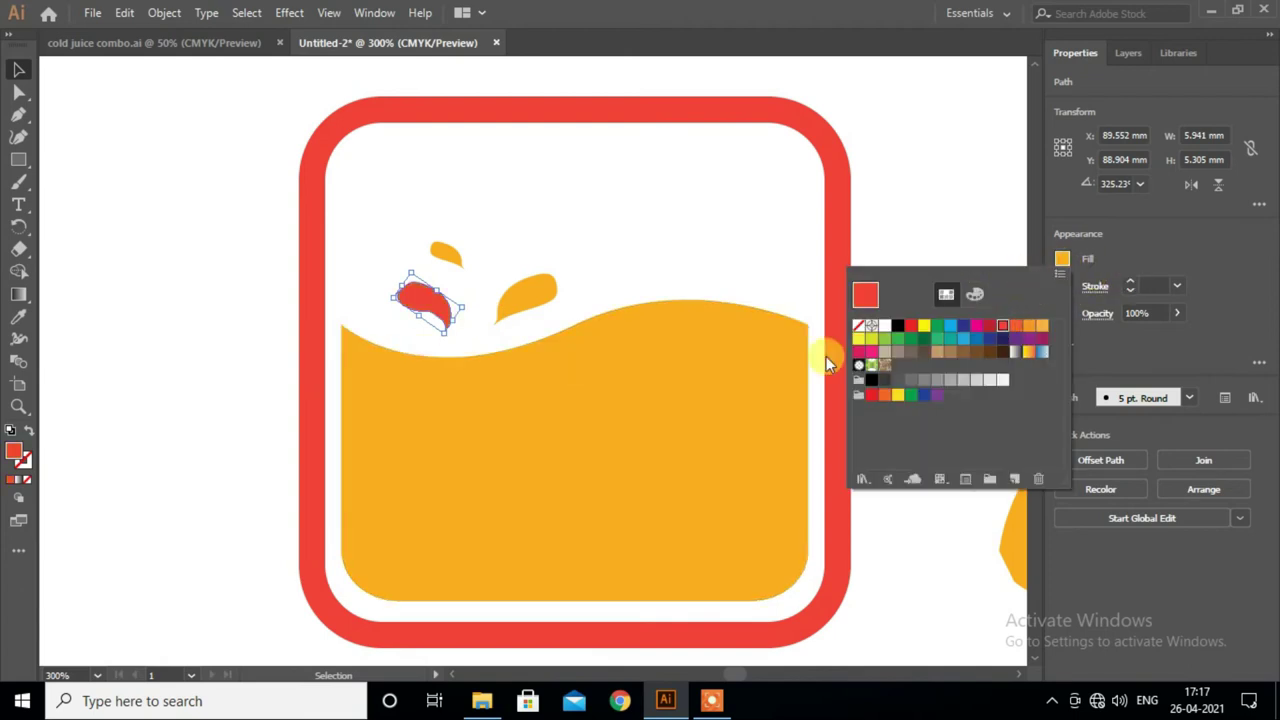
left_click(533, 295)
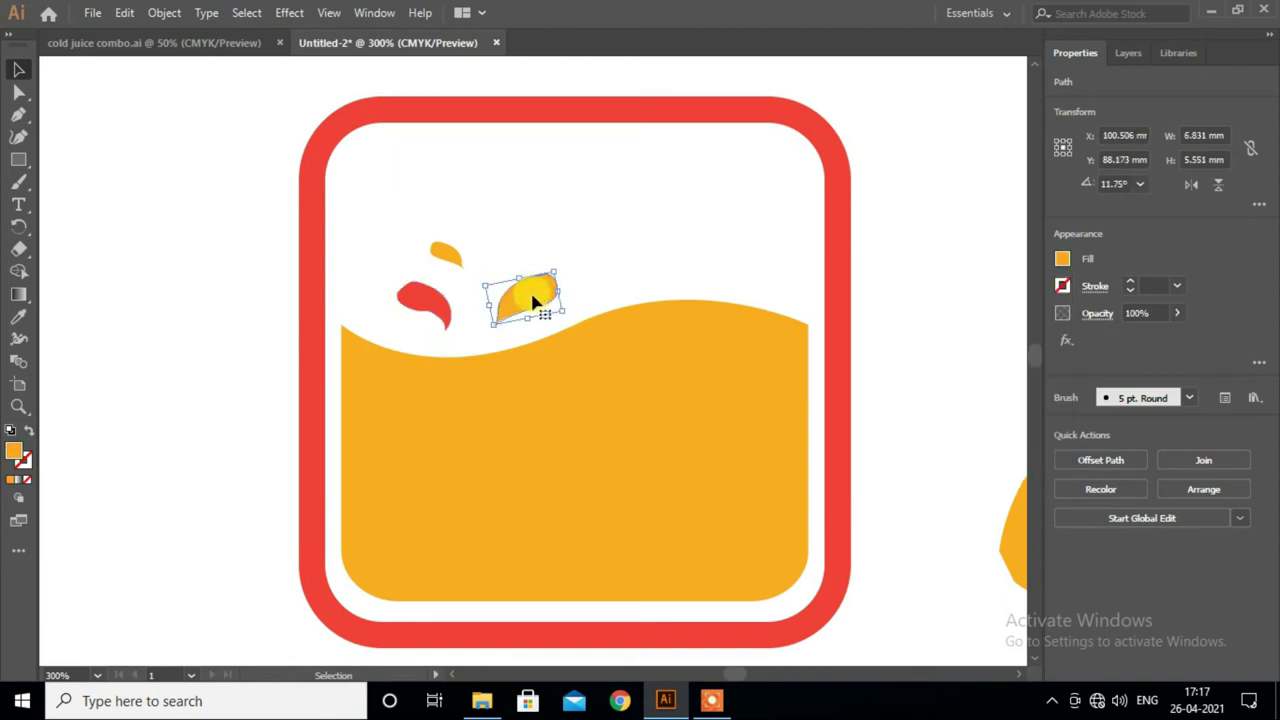
left_click(18, 316)
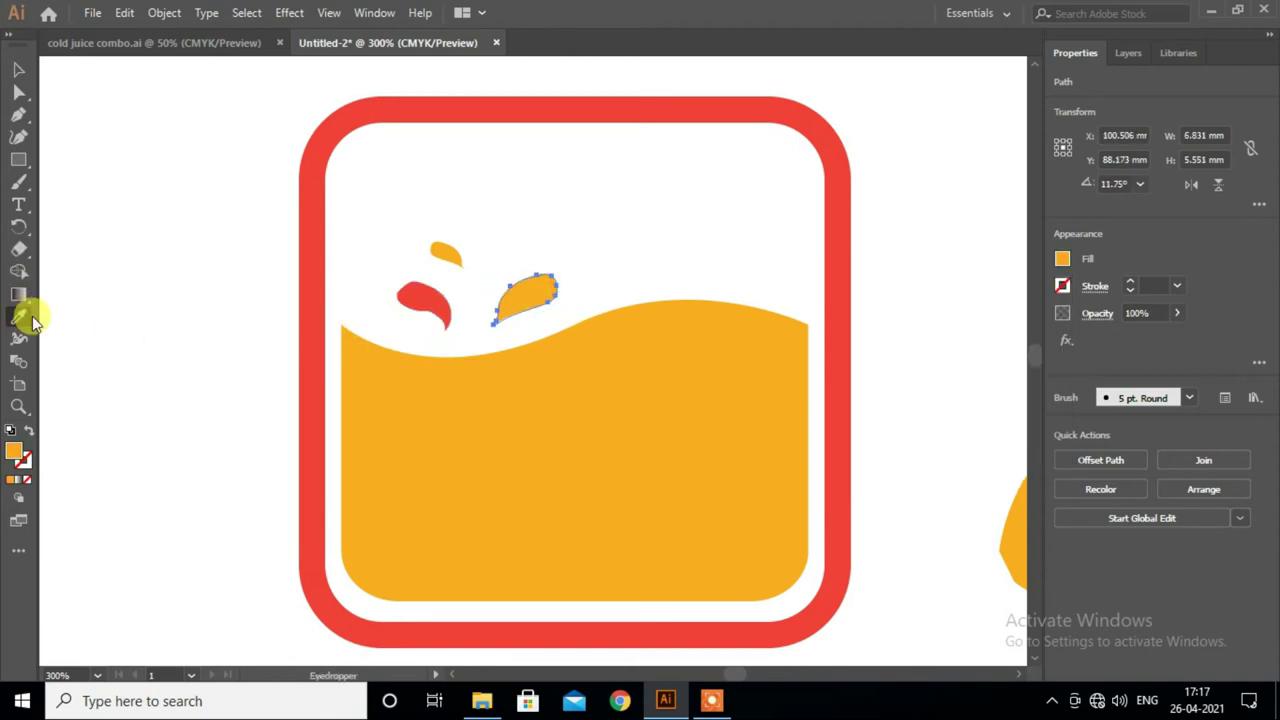
left_click(426, 294)
left_click(18, 69)
left_click(170, 314)
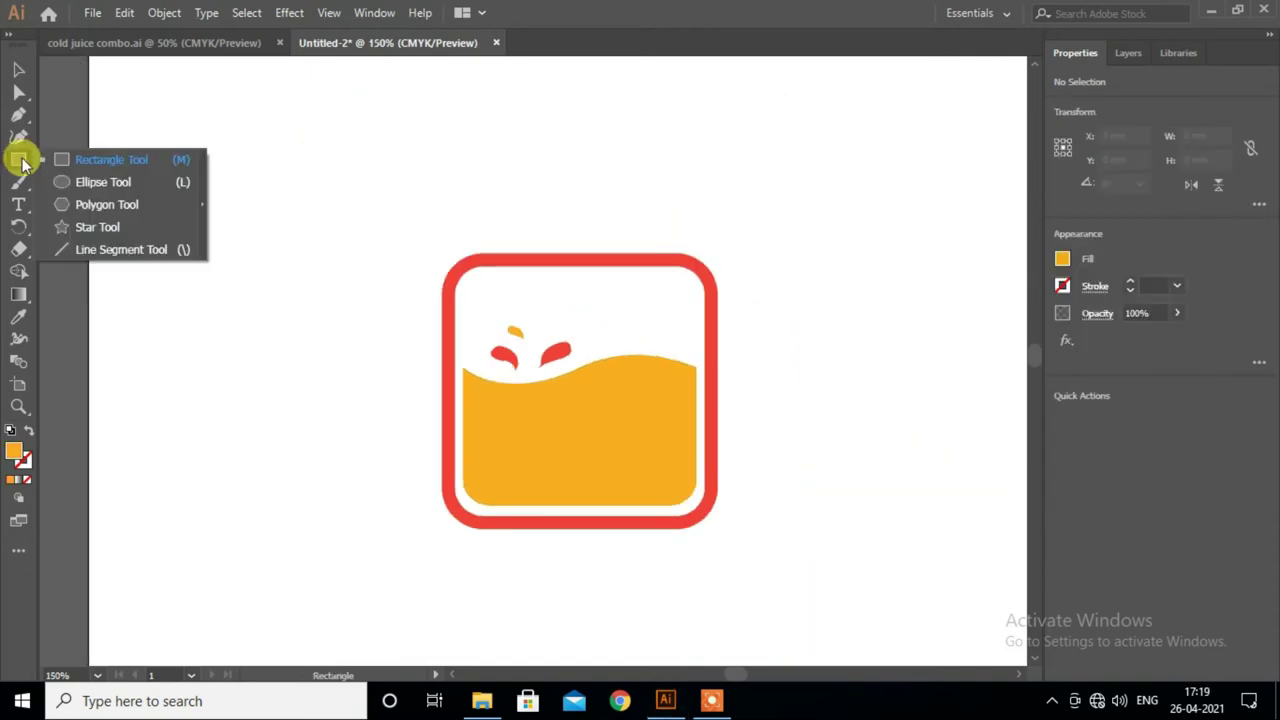
- Draw a vertical line left of the glass with an 8 pt red stroke
left_click(105, 250)
left_click_drag(300, 252, 300, 496)
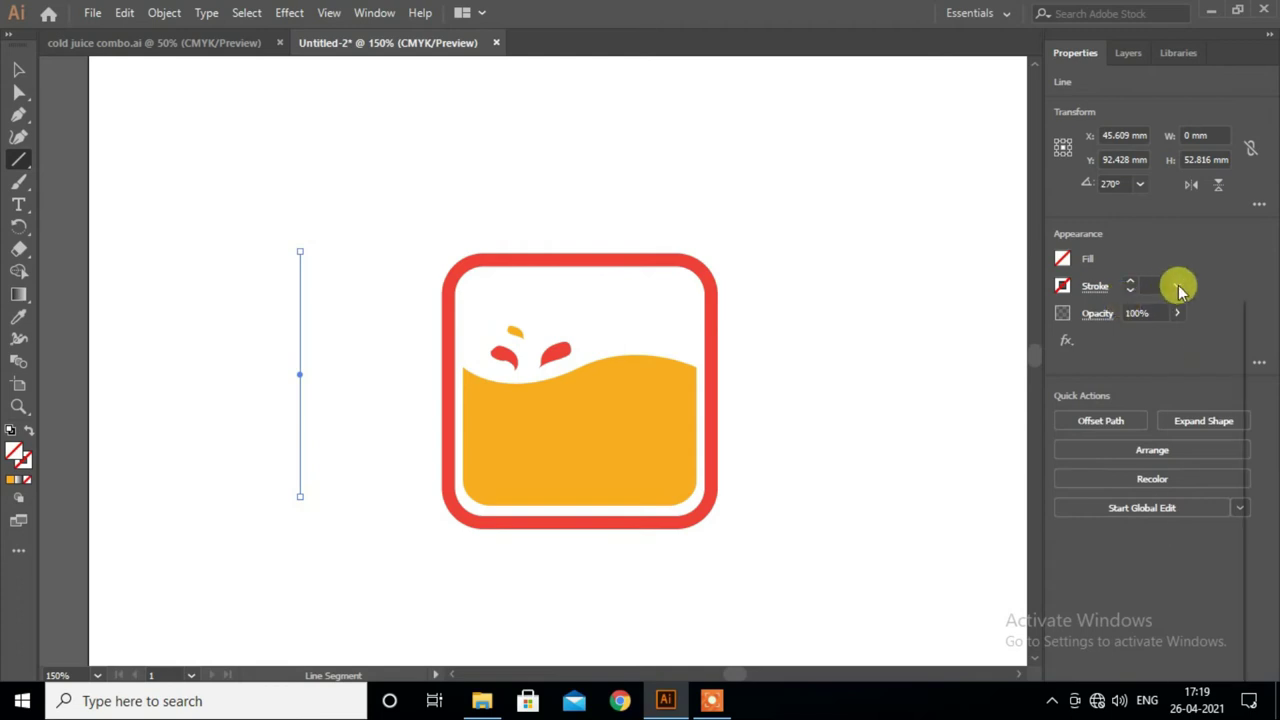
left_click(1177, 286)
left_click(1194, 508)
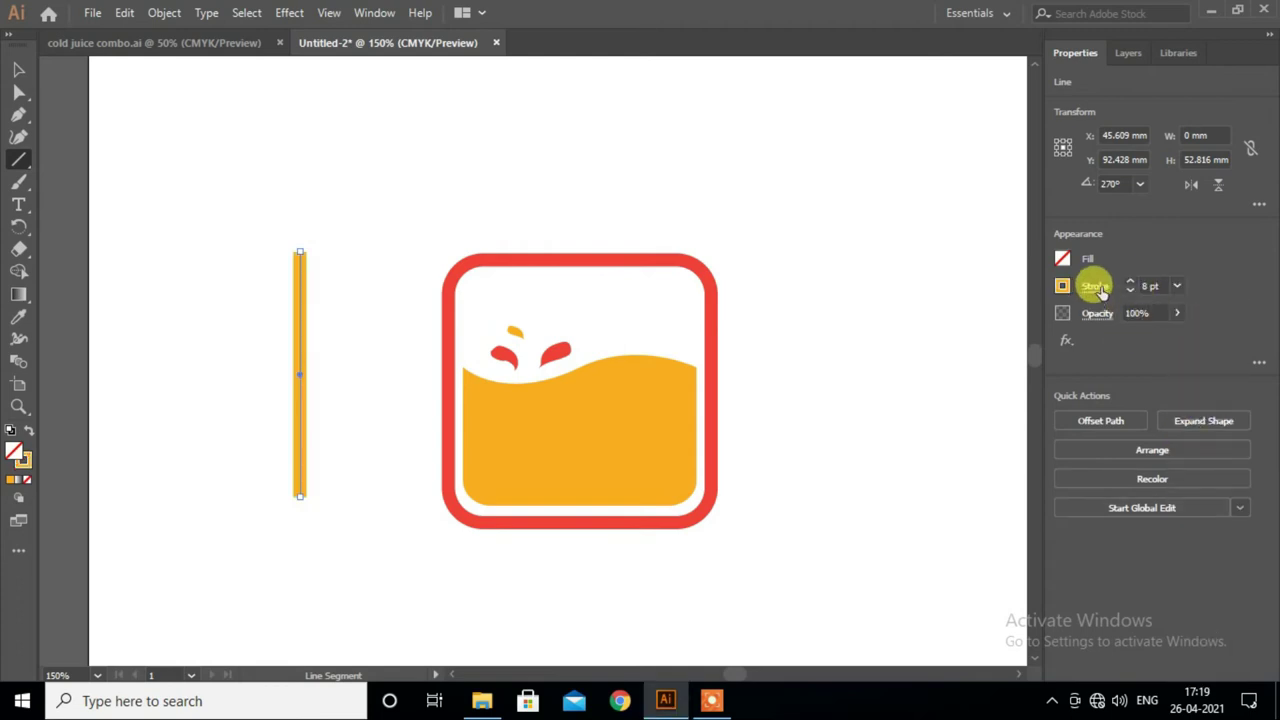
left_click(1063, 287)
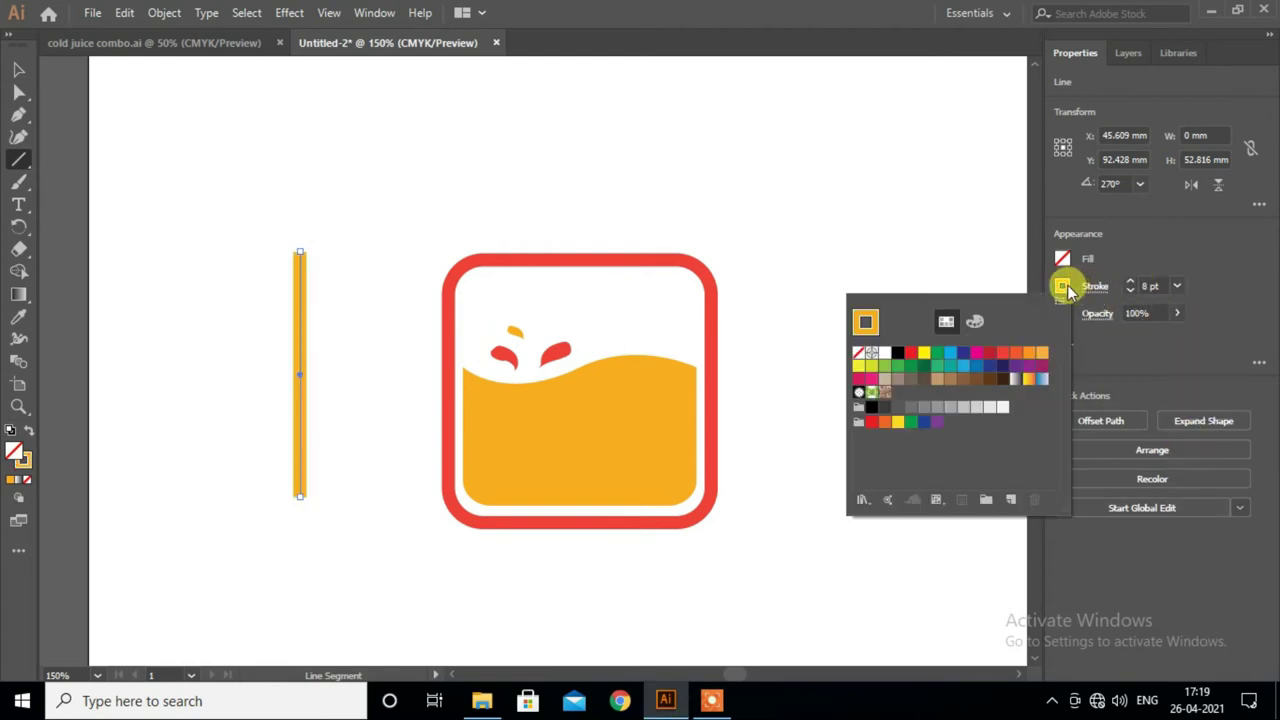
left_click(1001, 353)
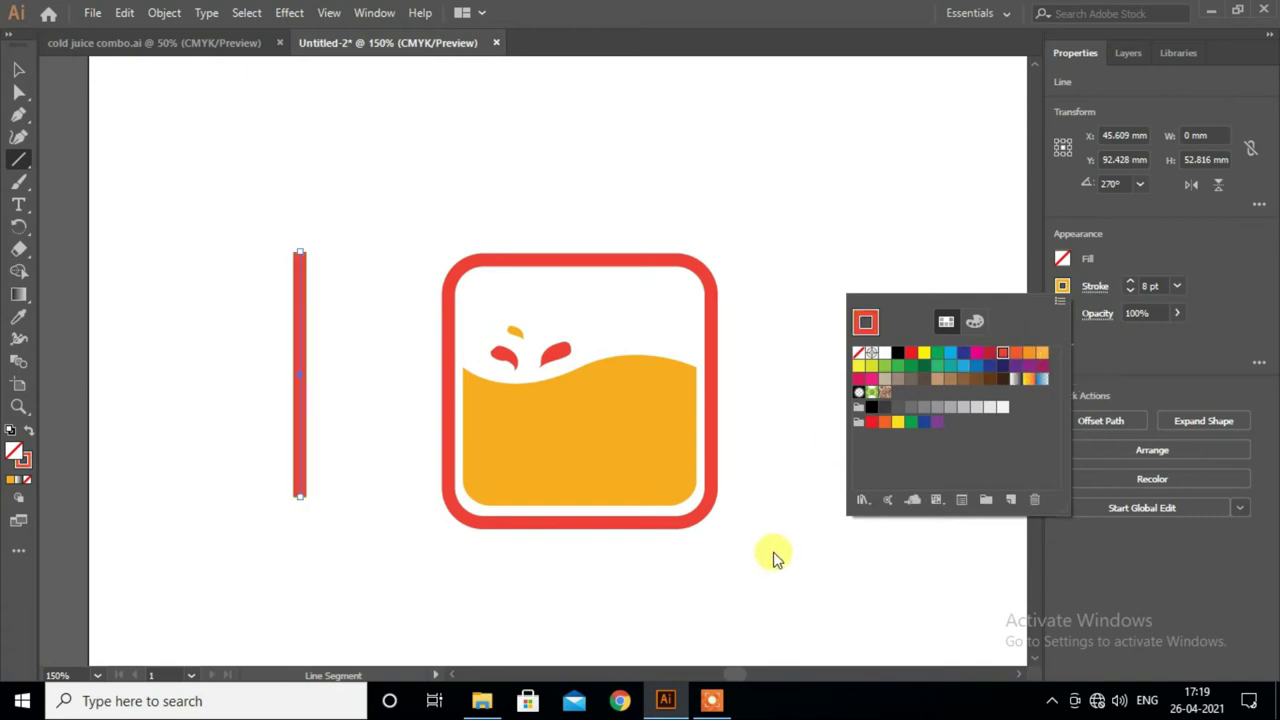
left_click(779, 550)
left_click(815, 560)
key("Escape")
- Lengthen and rotate the red line, placing it diagonally in the glass as a straw
left_click(18, 69)
left_click_drag(303, 257, 300, 190)
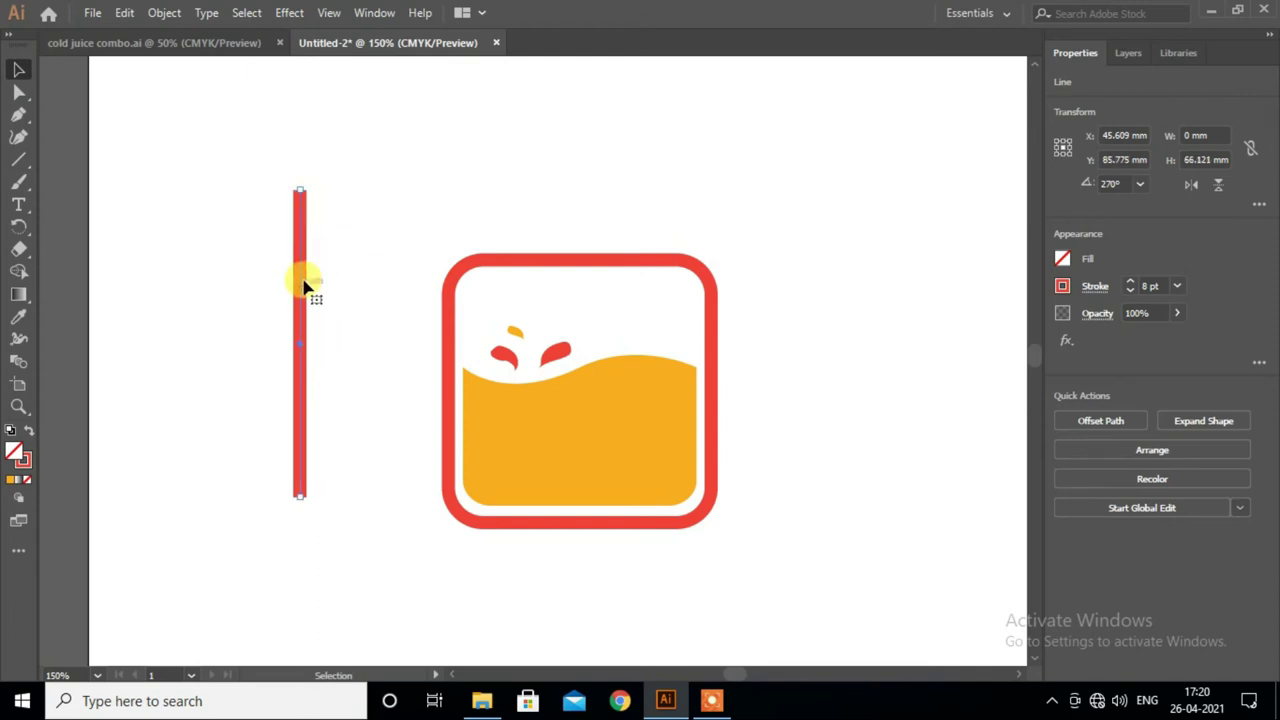
left_click_drag(335, 196, 379, 214)
mouse_move(337, 251)
left_mouse_down()
mouse_move(608, 257)
mouse_move(655, 240)
left_mouse_up()
left_click(754, 293)
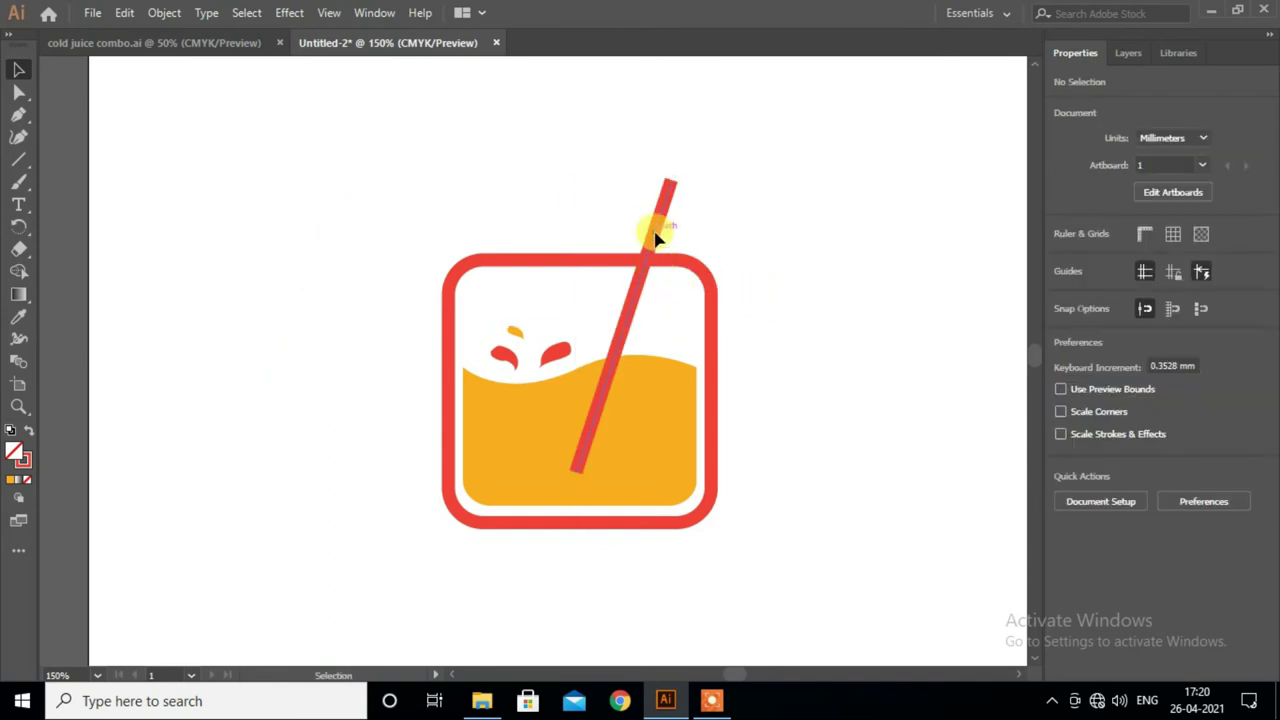
left_click_drag(650, 236, 585, 218)
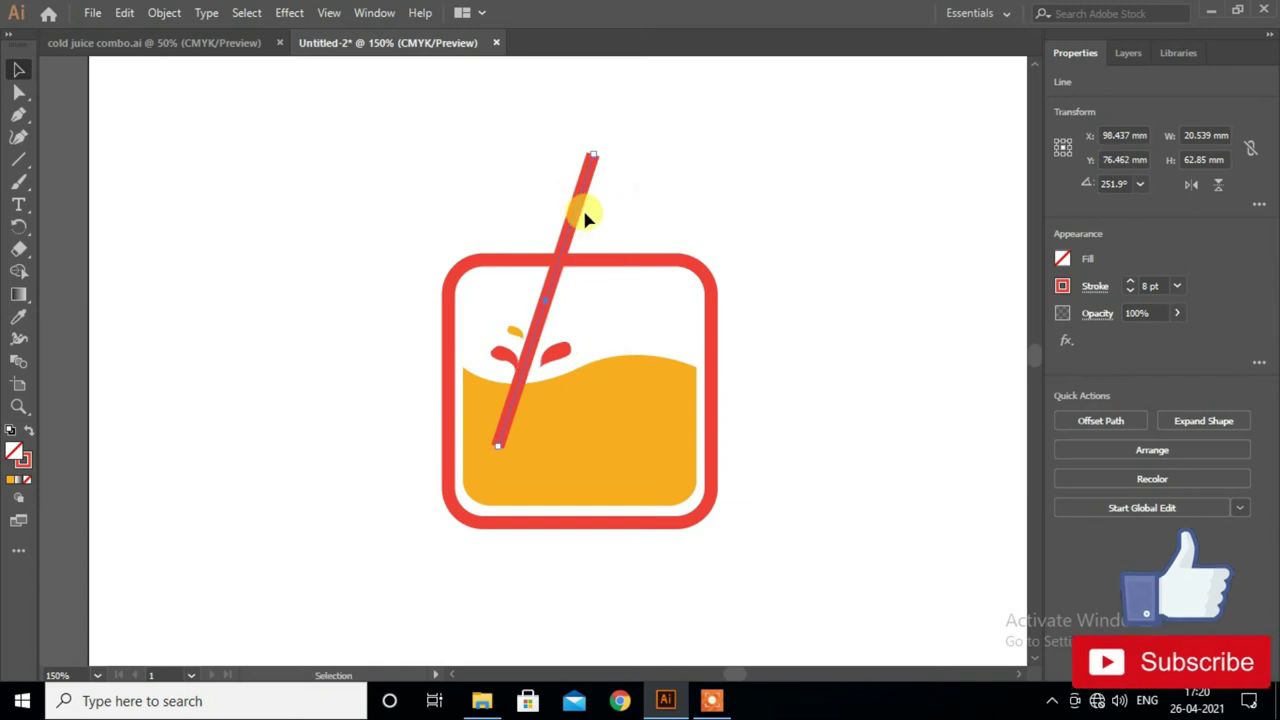
key("Right")
key("Right")
key("Right")
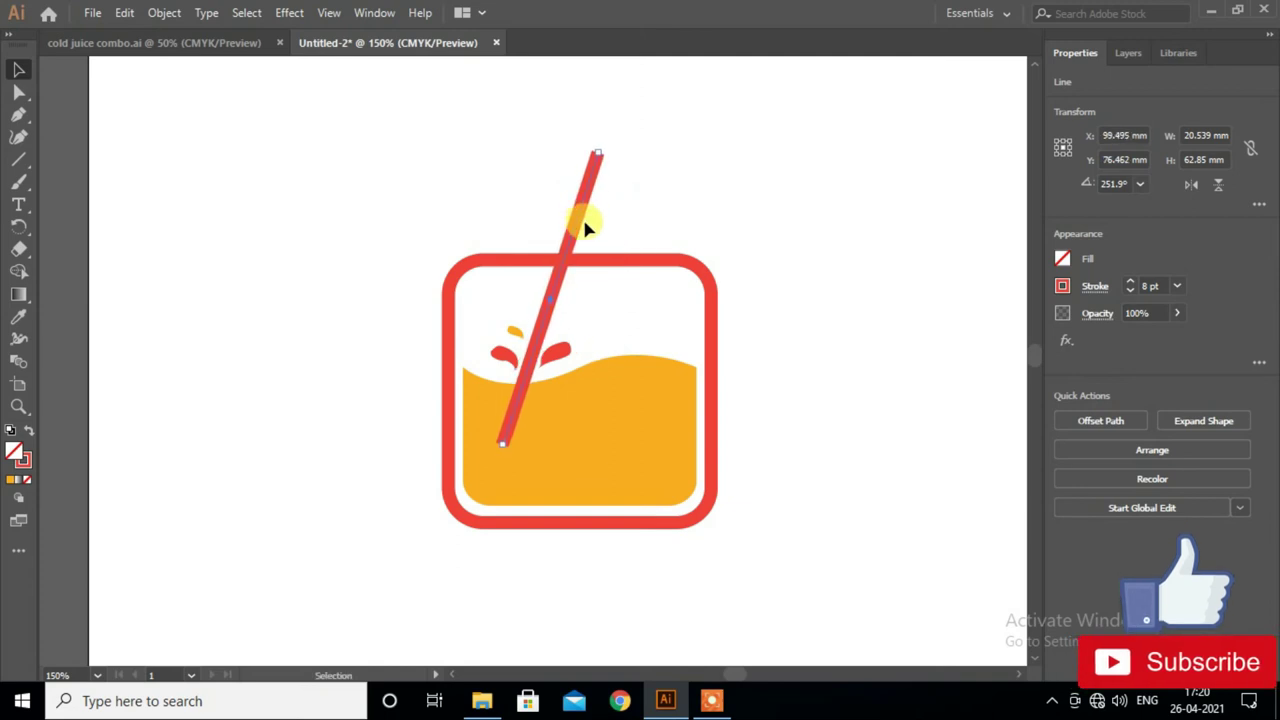
left_click(758, 330)
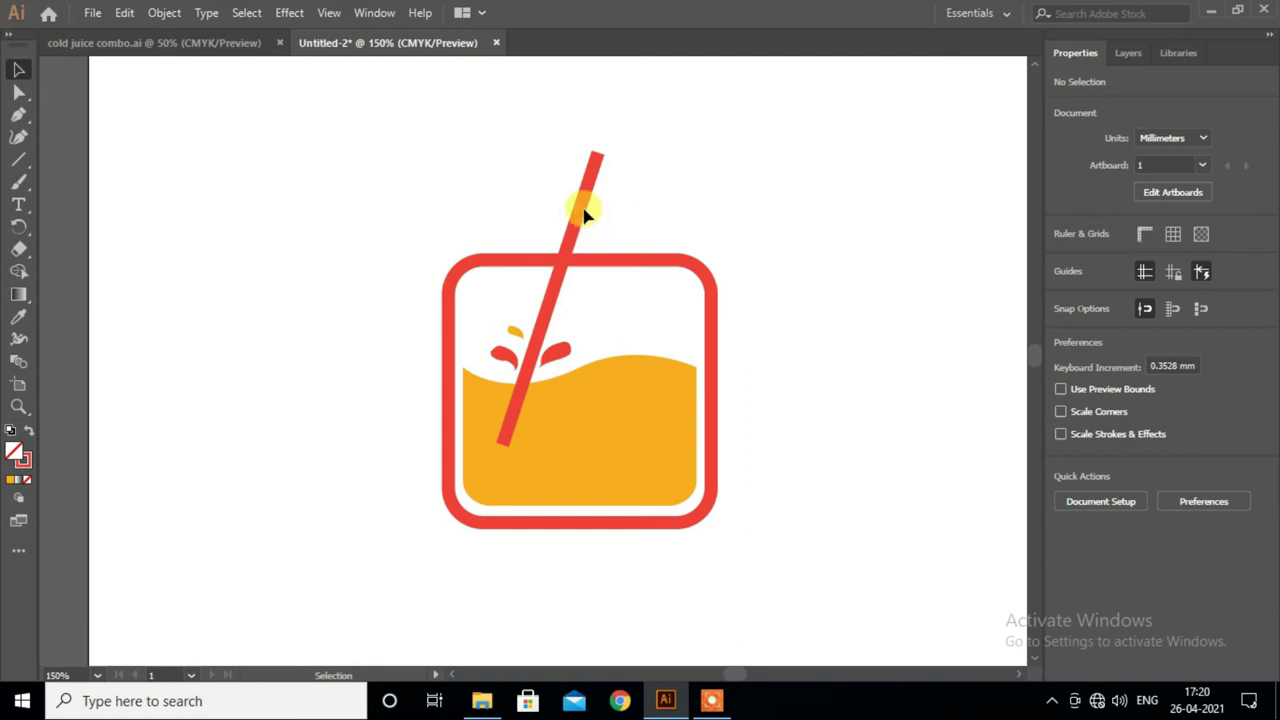
- Draw a short line and angle it onto the straw top as a bent tip
key("backslash")
left_click_drag(665, 157, 737, 158)
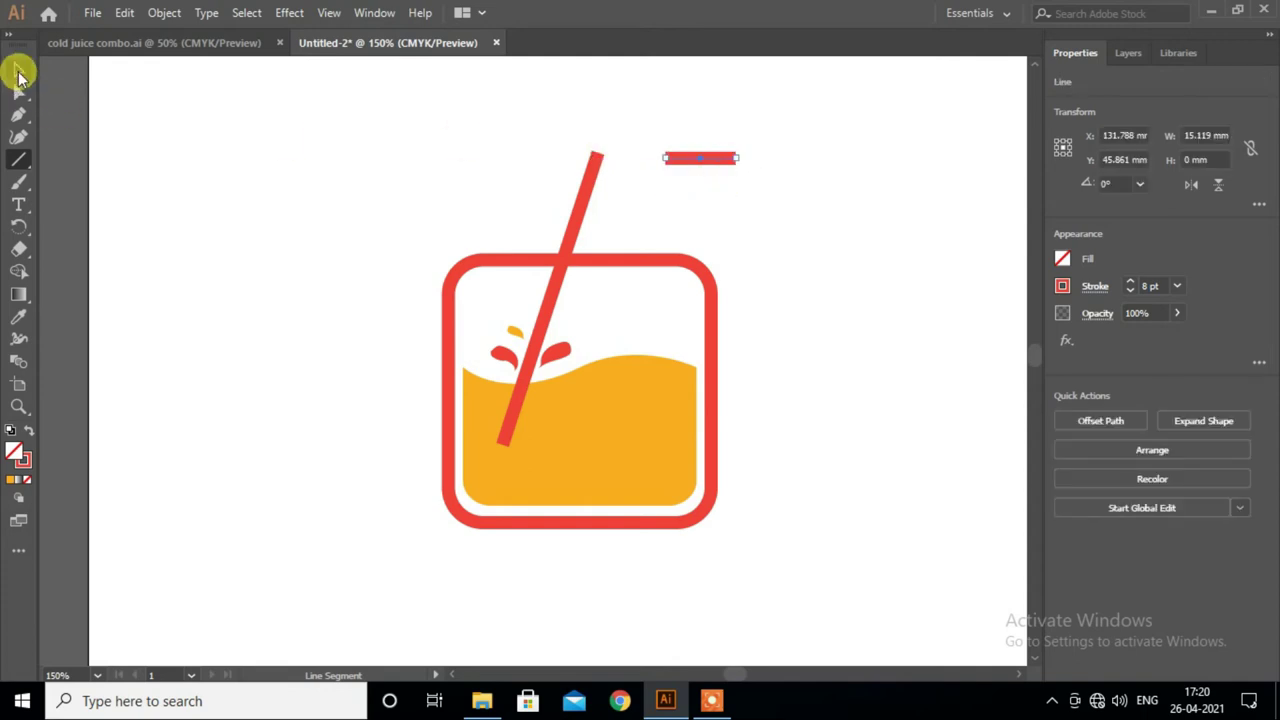
left_click(18, 71)
mouse_move(744, 148)
left_mouse_down()
mouse_move(730, 122)
mouse_move(618, 138)
left_mouse_up()
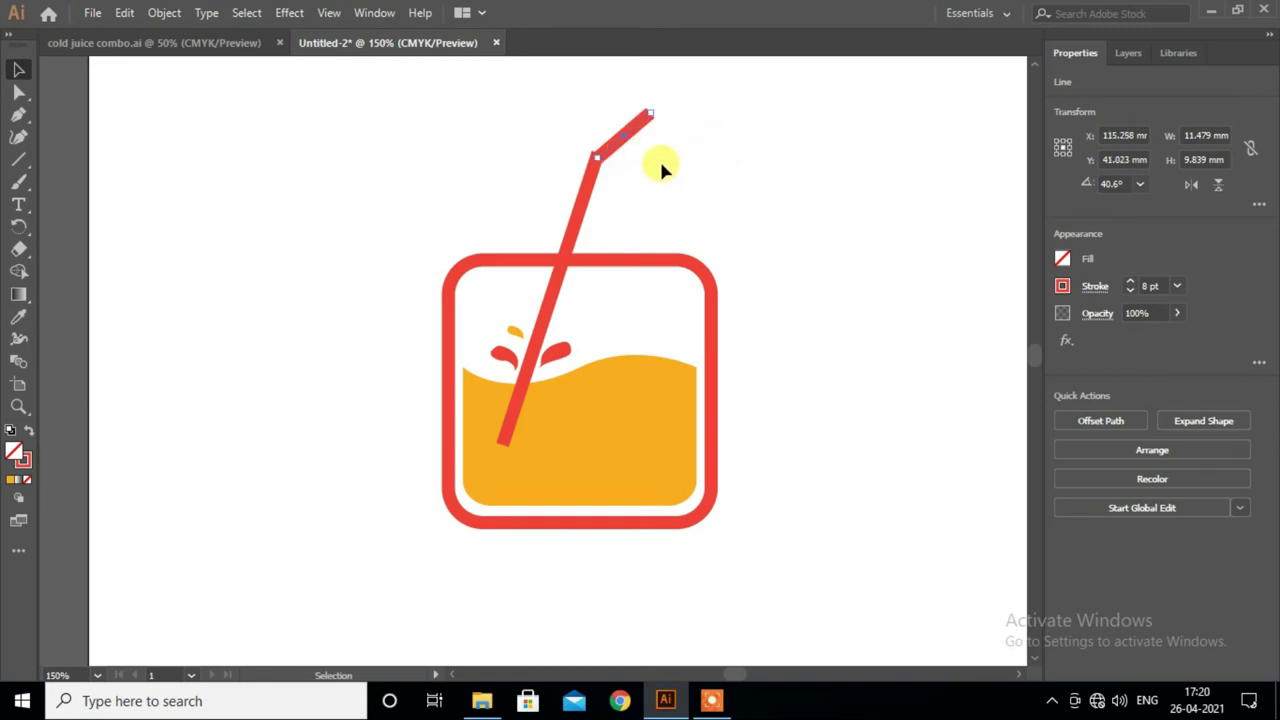
- Group the two straw pieces together and fit the artboard in view
left_click(683, 187)
left_click_drag(528, 128, 603, 203)
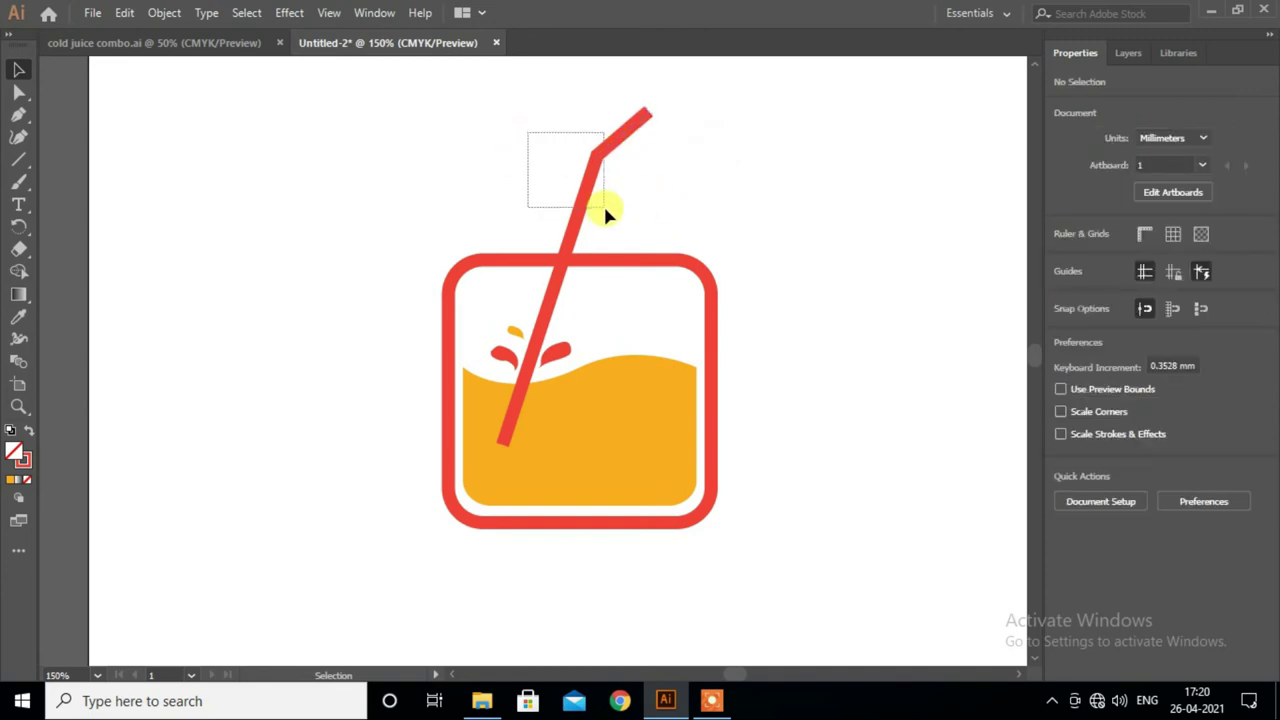
key("ctrl+g")
left_click(717, 213)
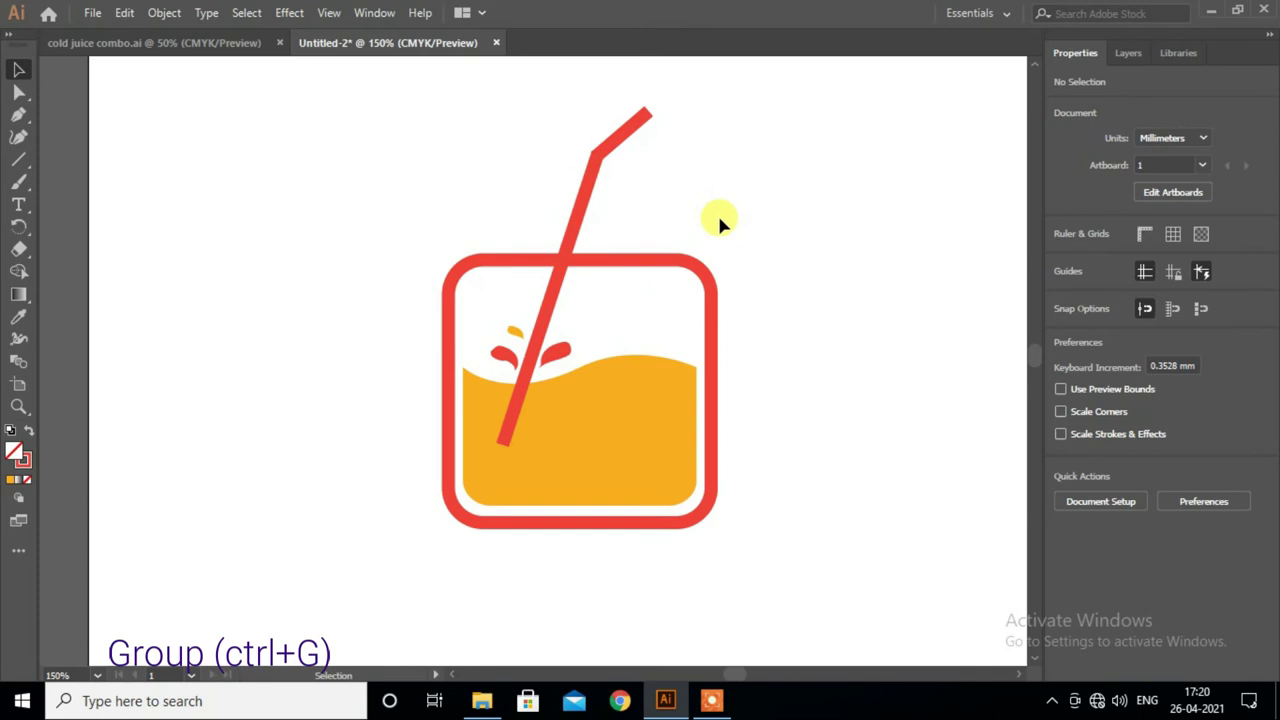
key("ctrl+0")
scroll(748, 250, "up", 1)
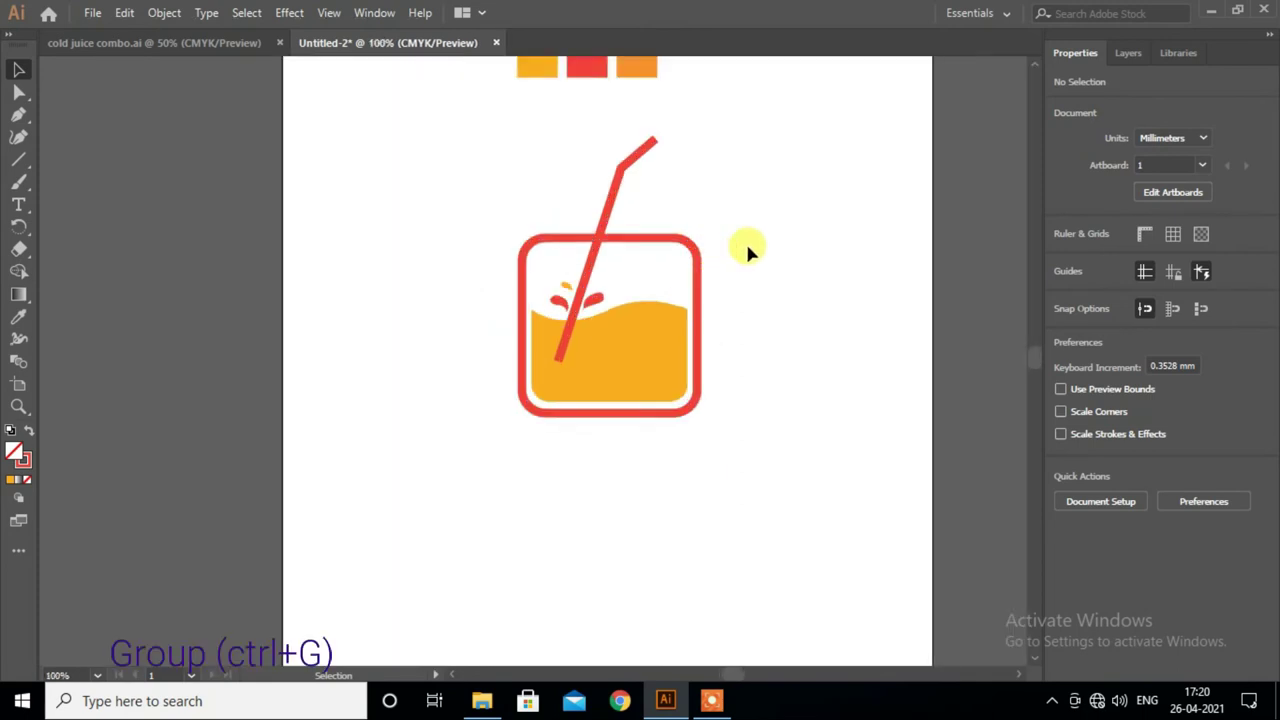
scroll(748, 250, "up", 1)
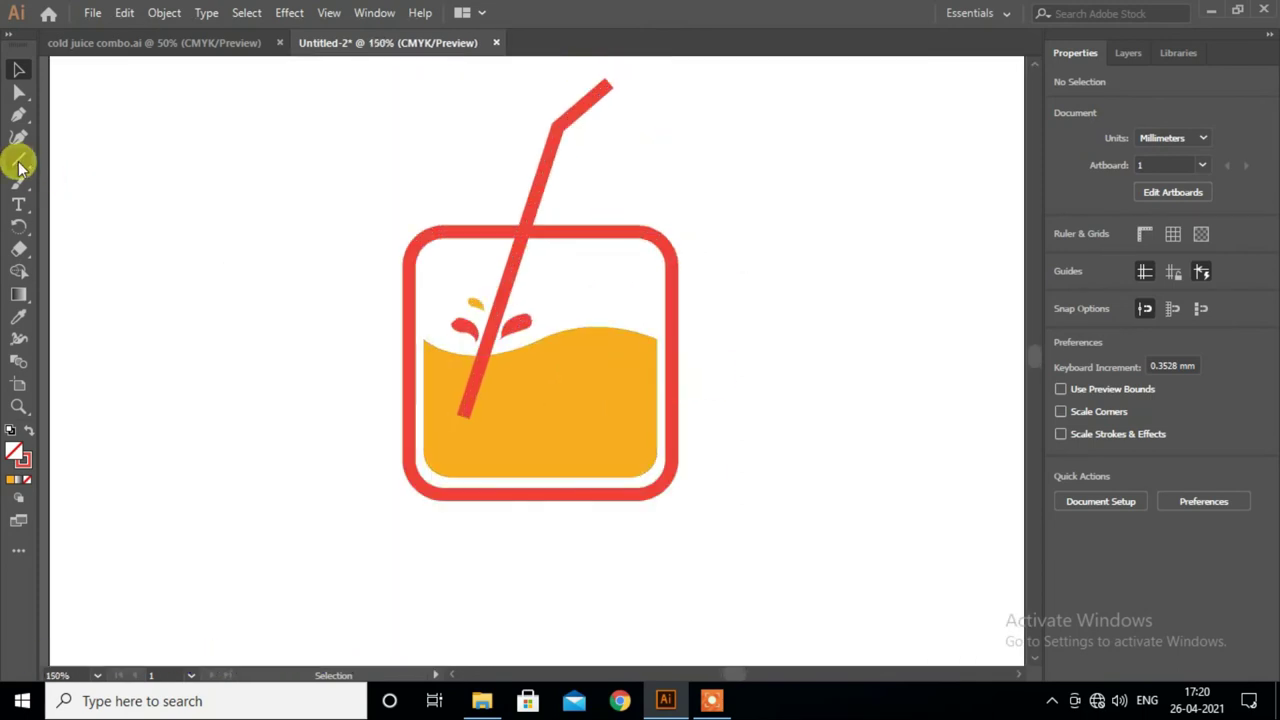
- Draw three small circles beside the glass with a 1 pt outline
left_click_drag(18, 162, 69, 177)
scroll(733, 307, "down", 1)
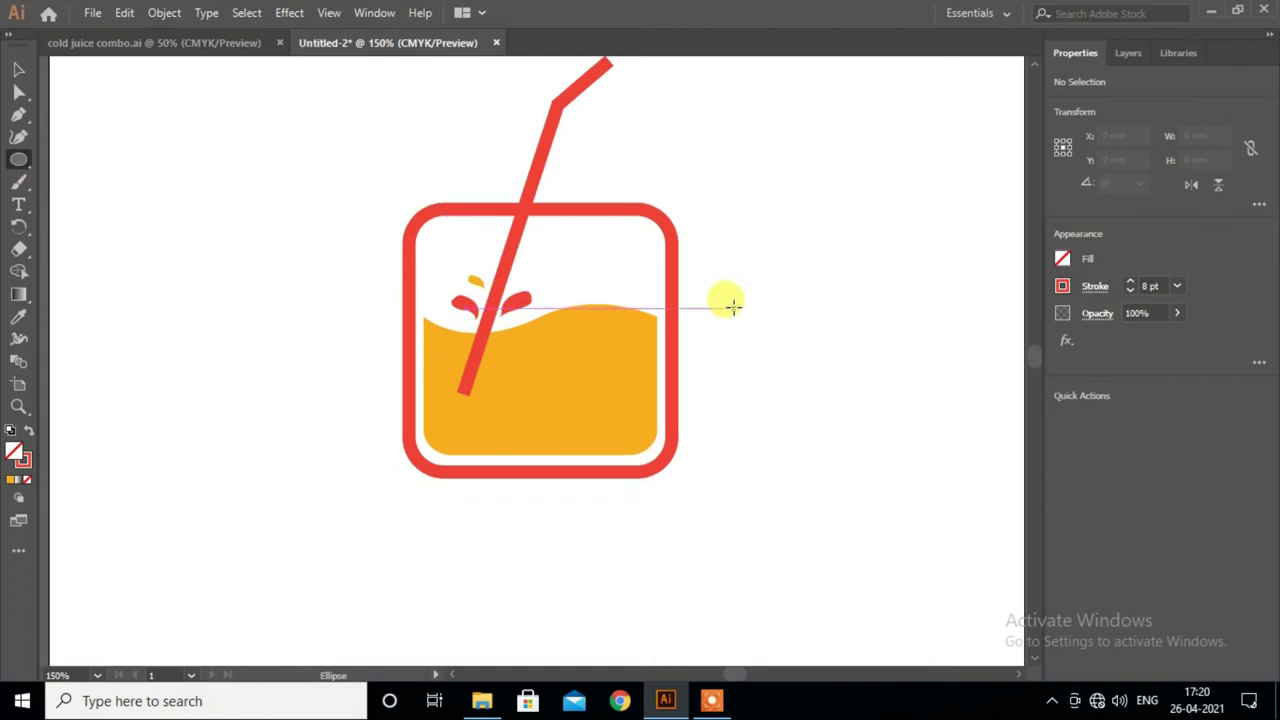
left_click_drag(786, 341, 808, 367)
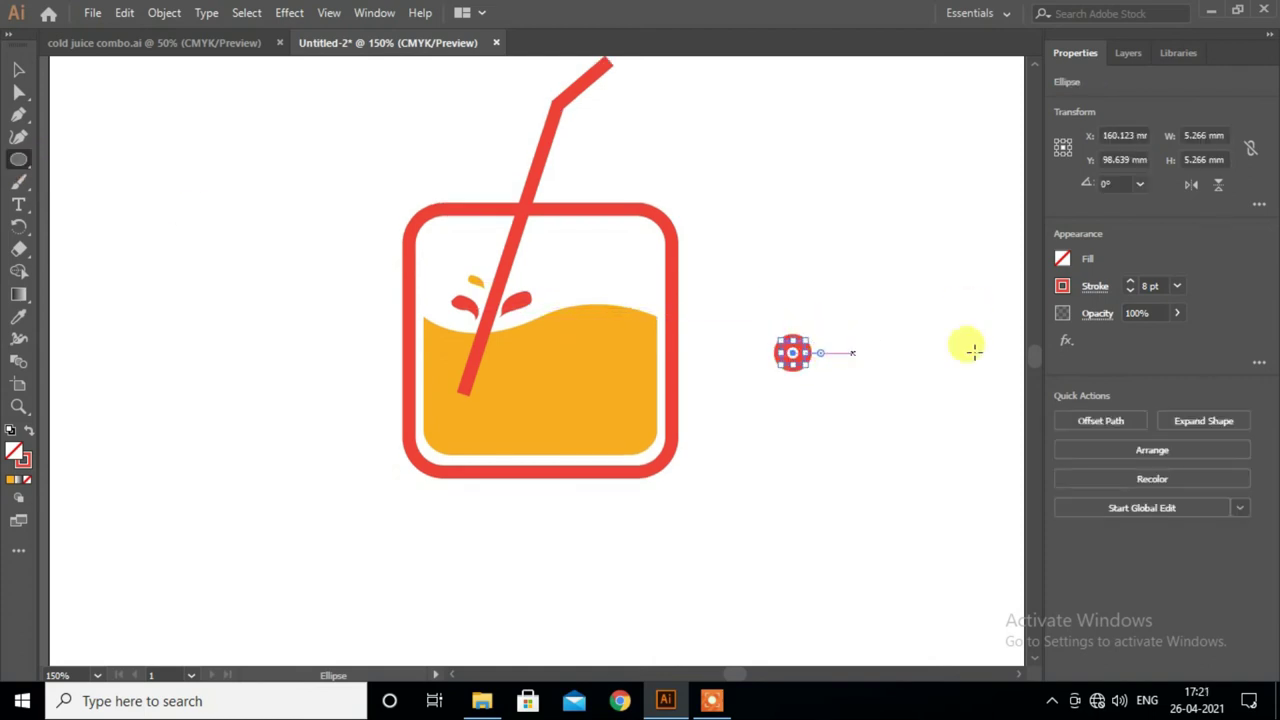
left_click(1177, 286)
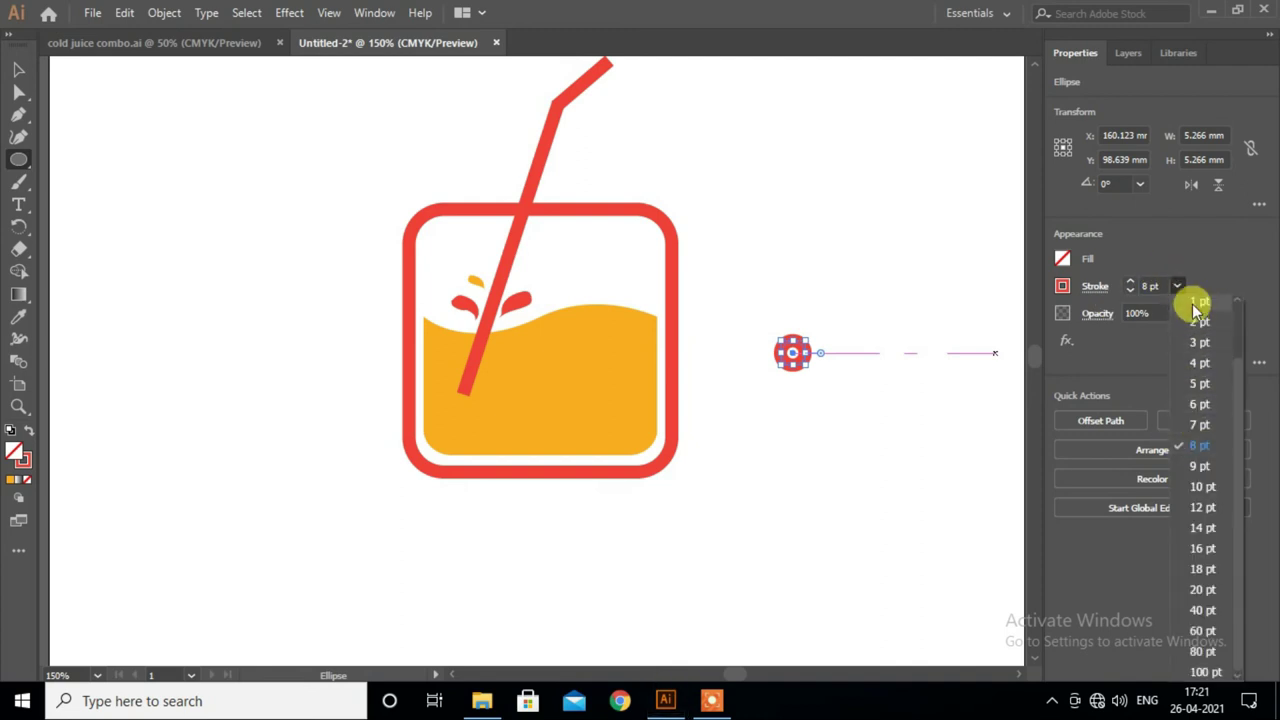
left_click(1199, 302)
mouse_move(819, 316)
left_mouse_down()
mouse_move(835, 332)
mouse_move(822, 317)
left_mouse_up()
left_click(18, 69)
- Move the three circles into the orange juice, fill them white and remove their outline
left_click(851, 469)
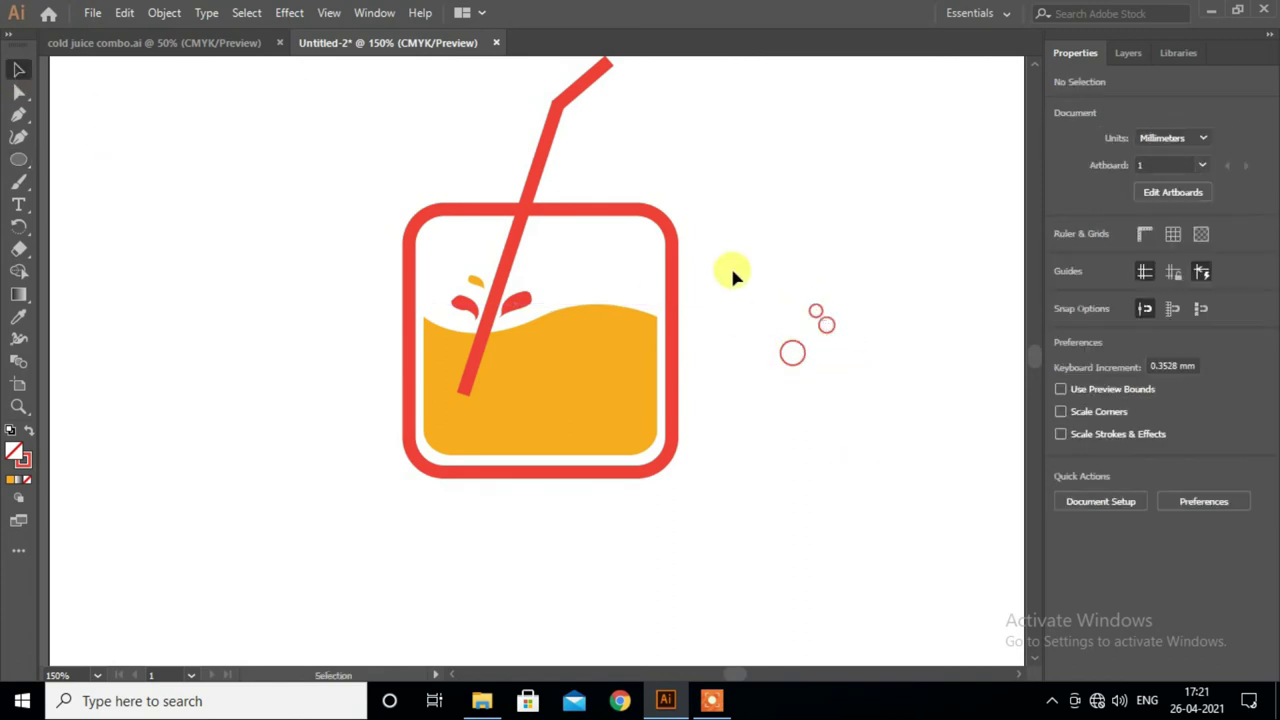
left_click_drag(808, 355, 829, 355)
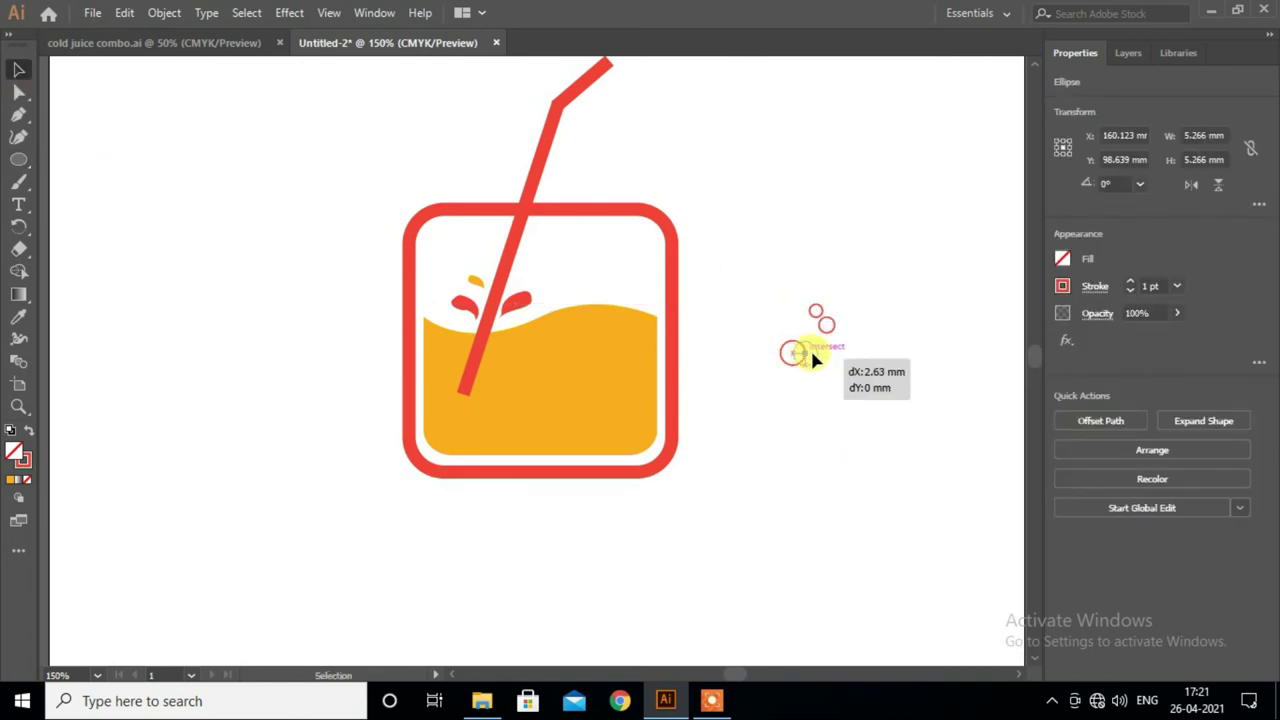
left_click_drag(784, 260, 870, 406)
left_click_drag(820, 341, 599, 374)
left_click(1062, 262)
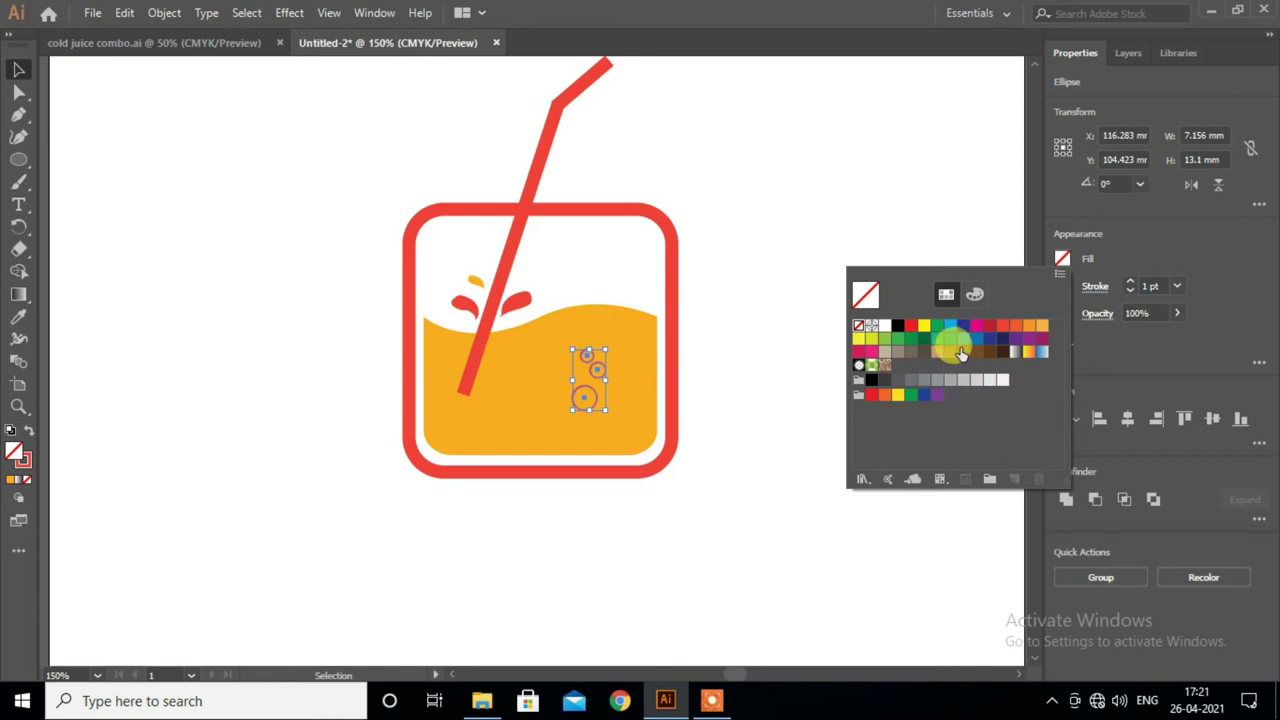
left_click(951, 337)
left_click(884, 325)
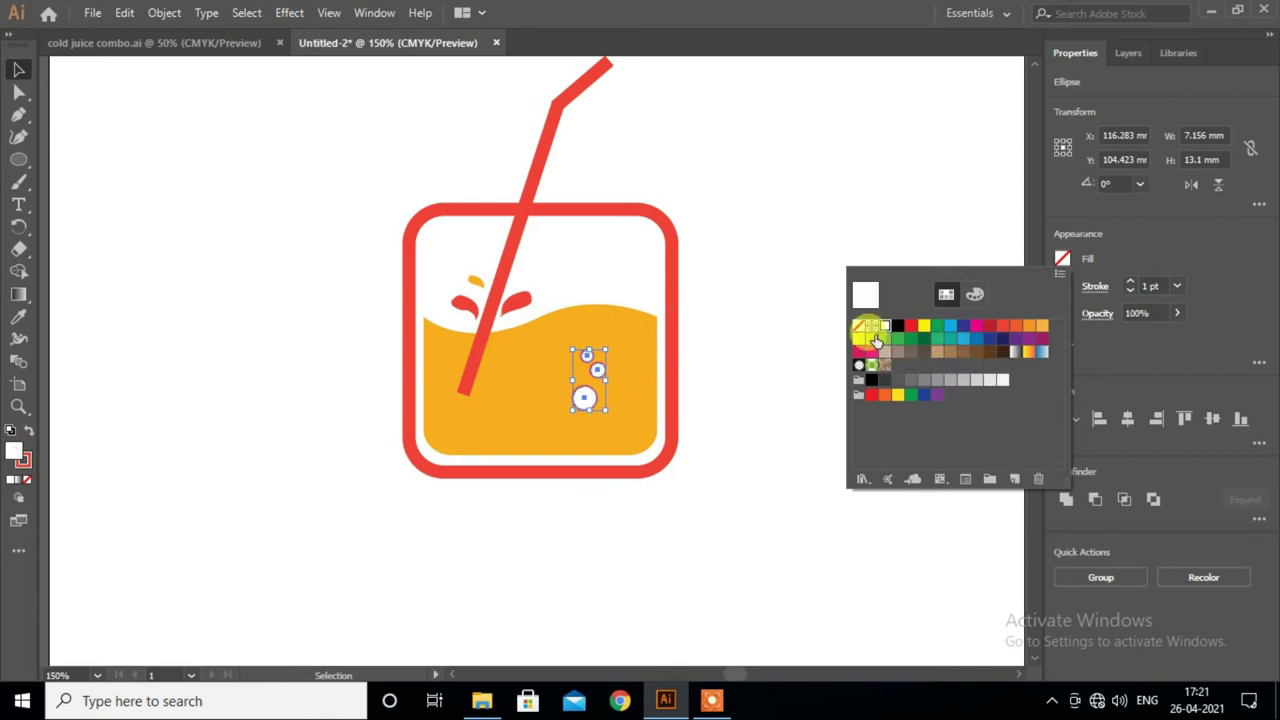
left_click(1061, 275)
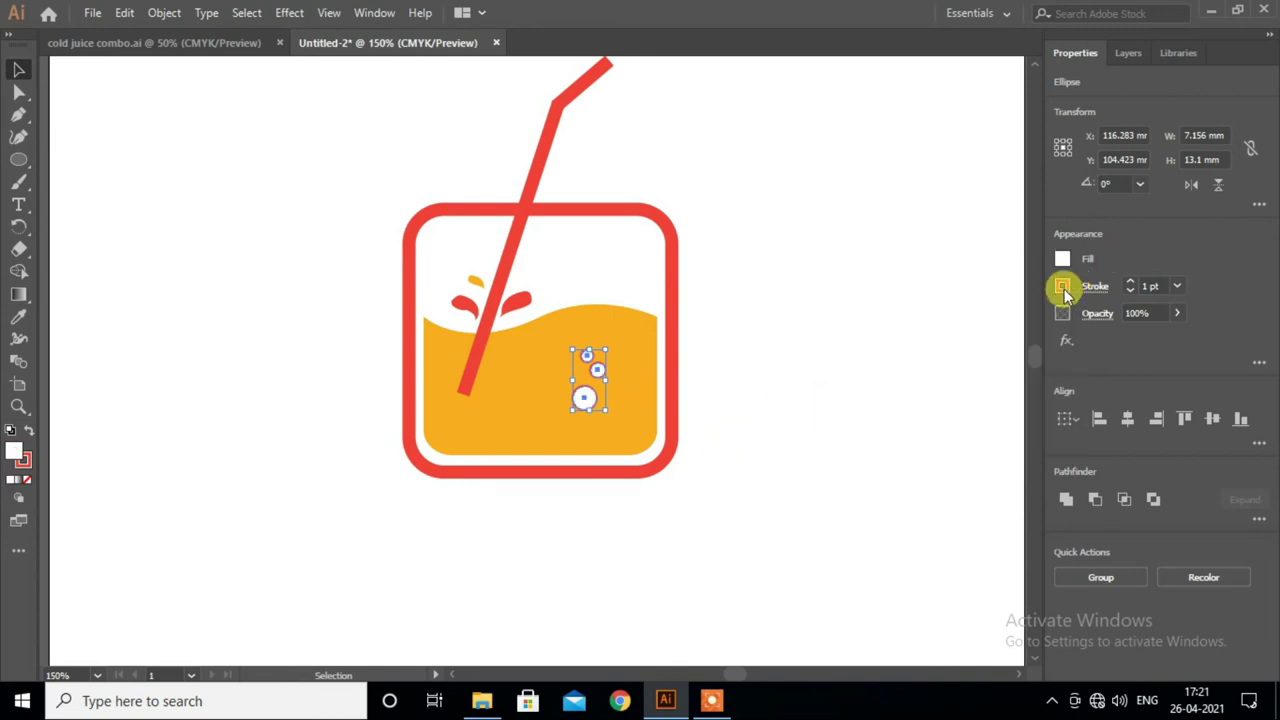
left_click(1062, 287)
left_click(857, 352)
- Nudge the bubbles left and tilt them slightly clockwise beside the straw's lower end
key("Left")
key("Left")
key("Left")
key("Left")
key("Left")
key("Left")
key("Left")
key("Left")
key("Left")
key("Left")
key("Left")
key("Left")
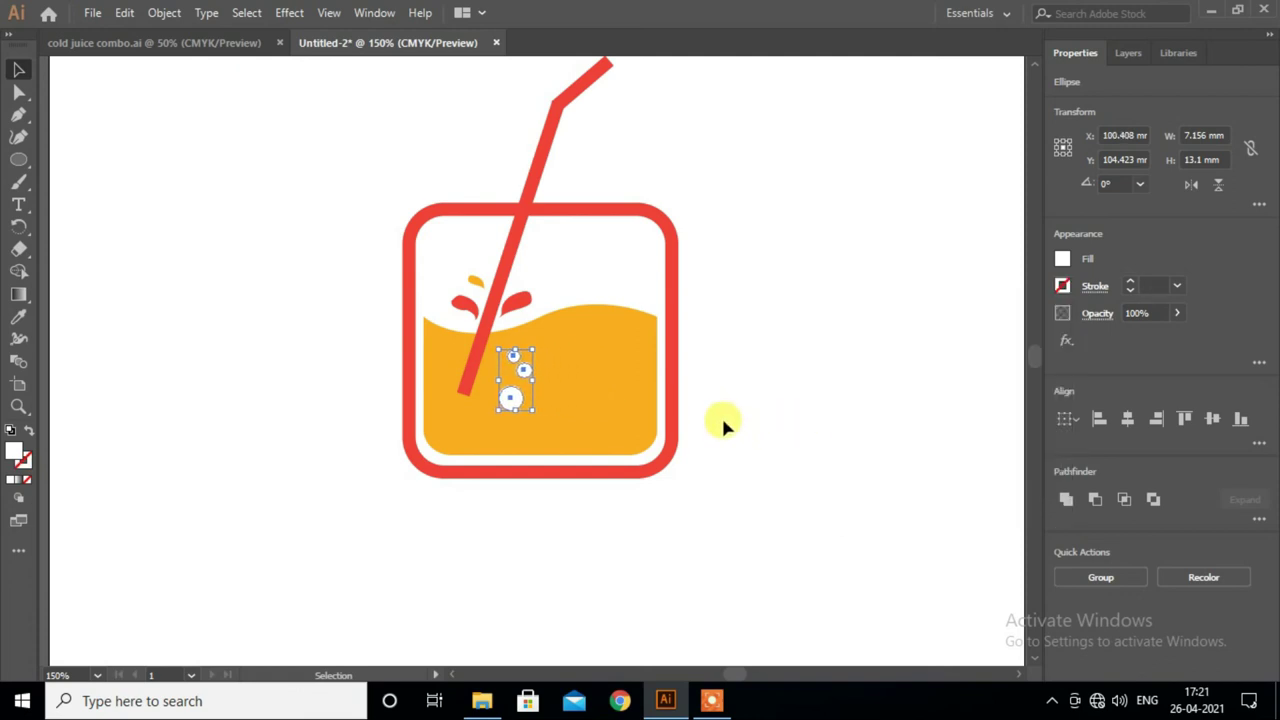
key("Left")
key("Left")
left_click_drag(537, 351, 548, 362)
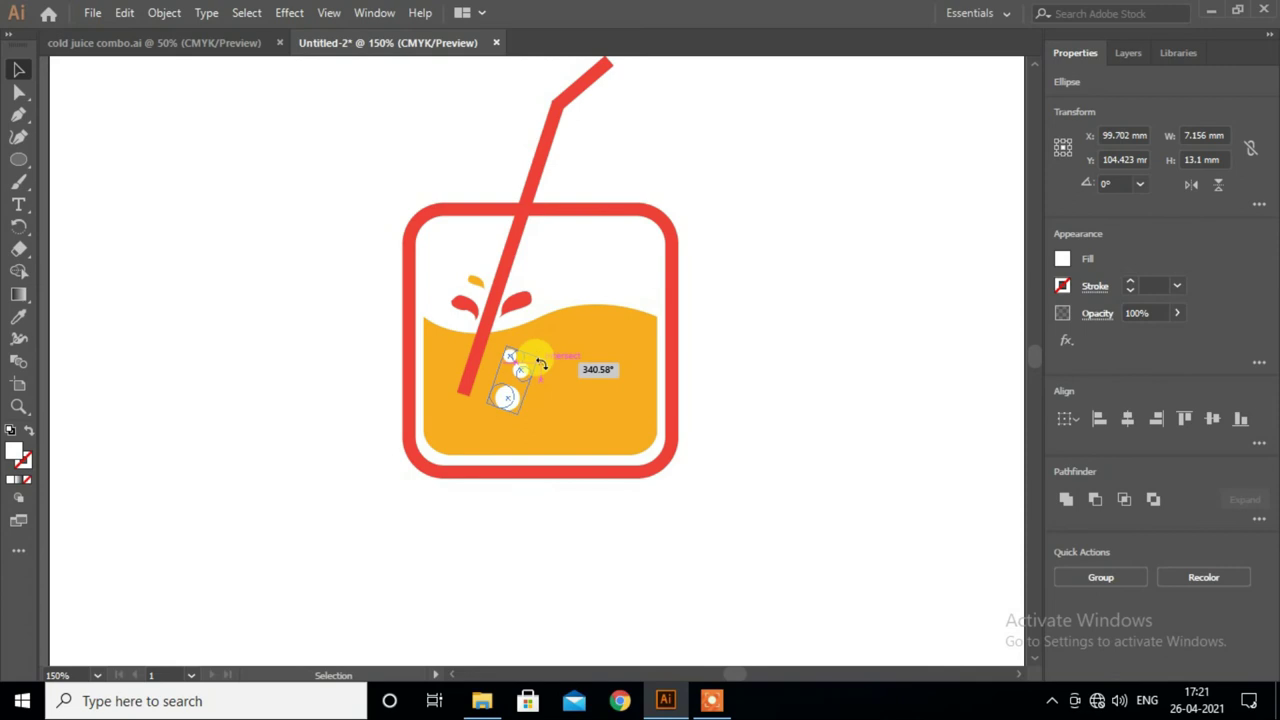
key("Left")
key("Left")
key("Left")
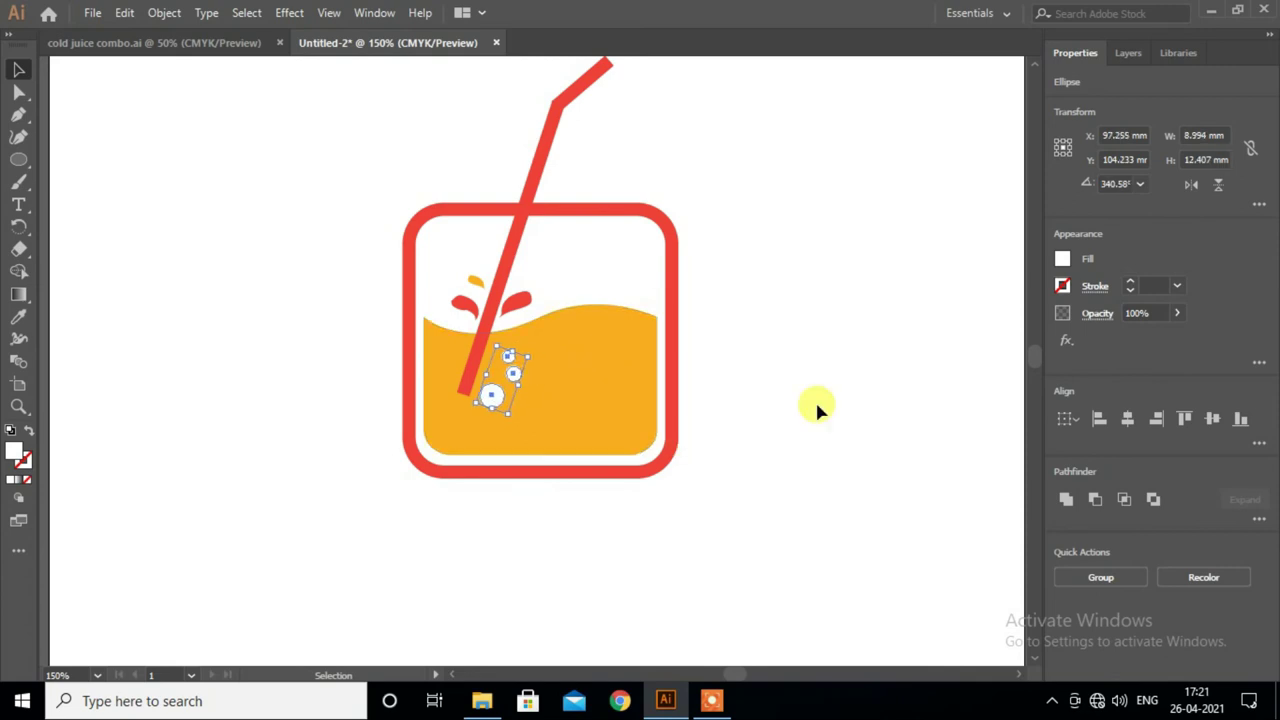
left_click(815, 408)
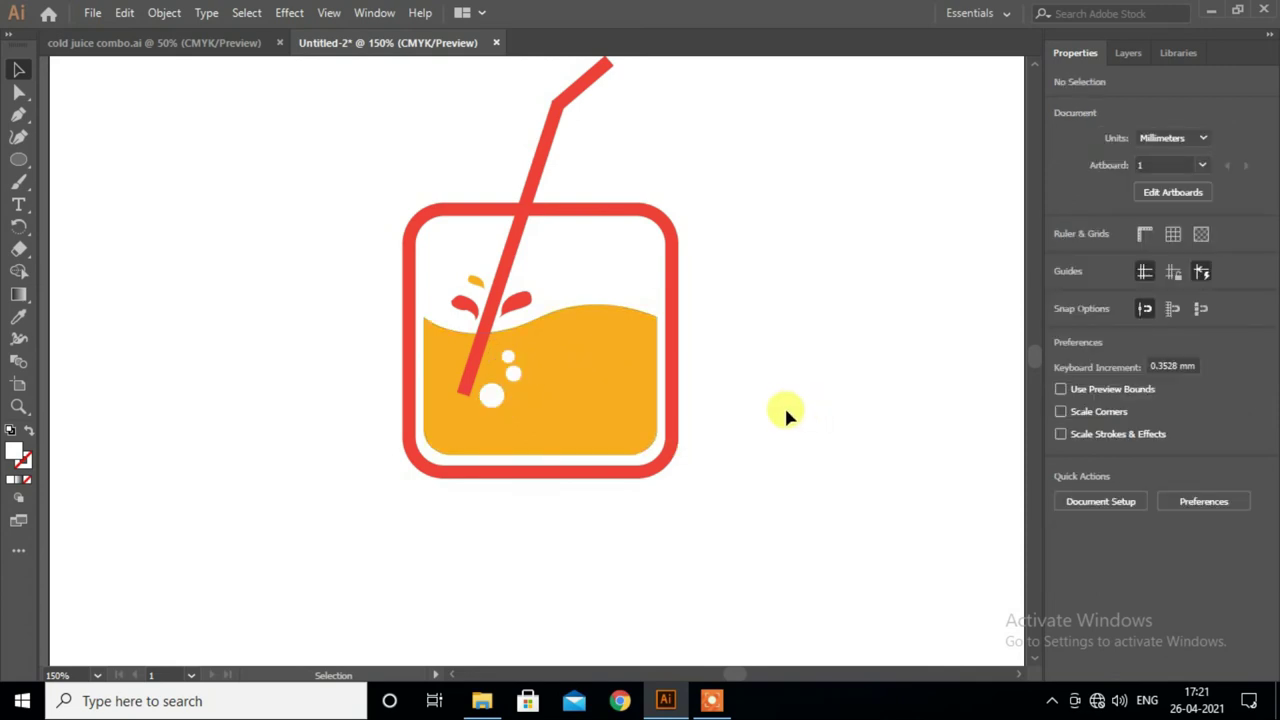
scroll(784, 405, "down", 1, "alt")
scroll(768, 403, "up", 1)
scroll(780, 406, "down", 1)
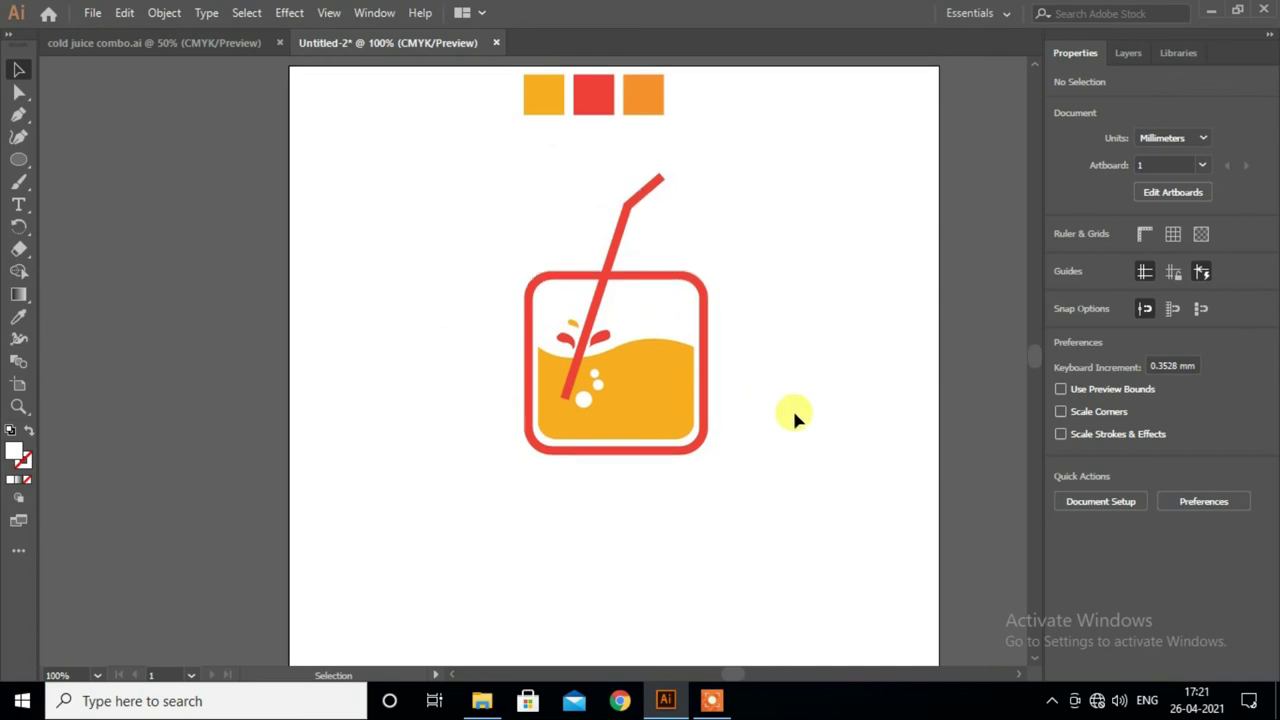
scroll(700, 460, "down", 1)
- Type 'Health Juice' below the glass in 48 pt Myriad Pro Regular
left_click(18, 204)
left_click(484, 482)
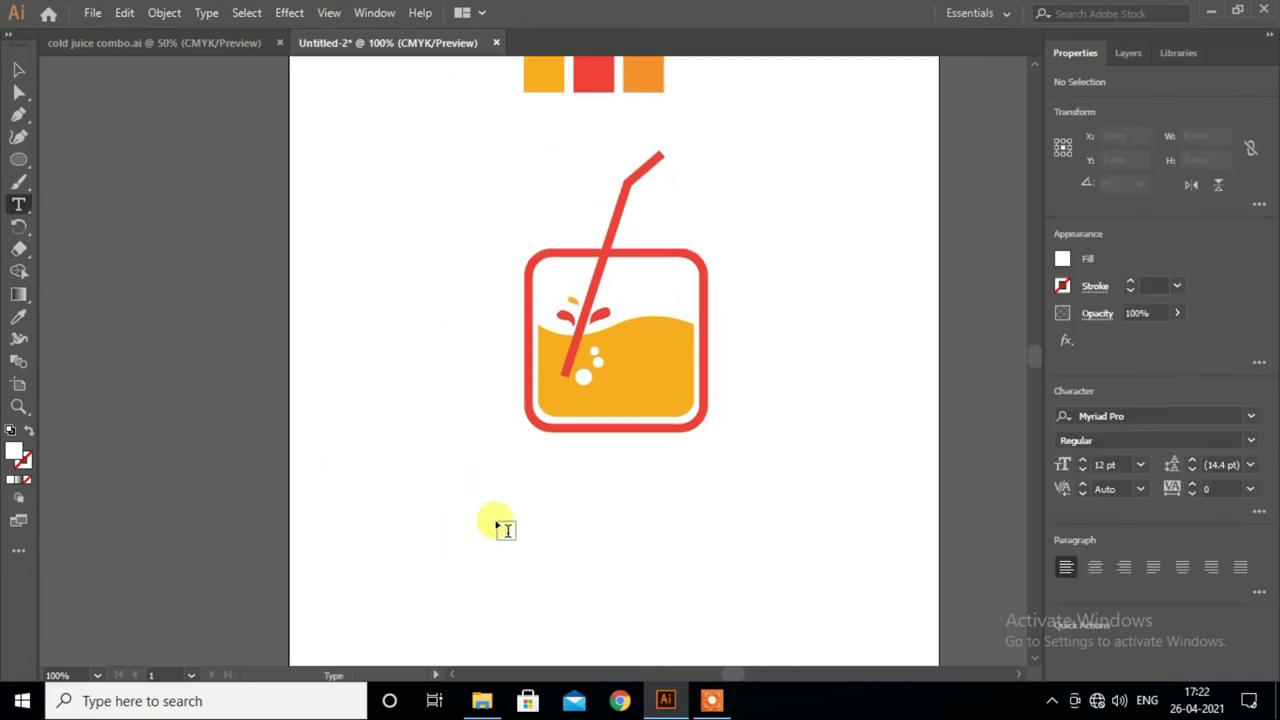
left_click(1141, 467)
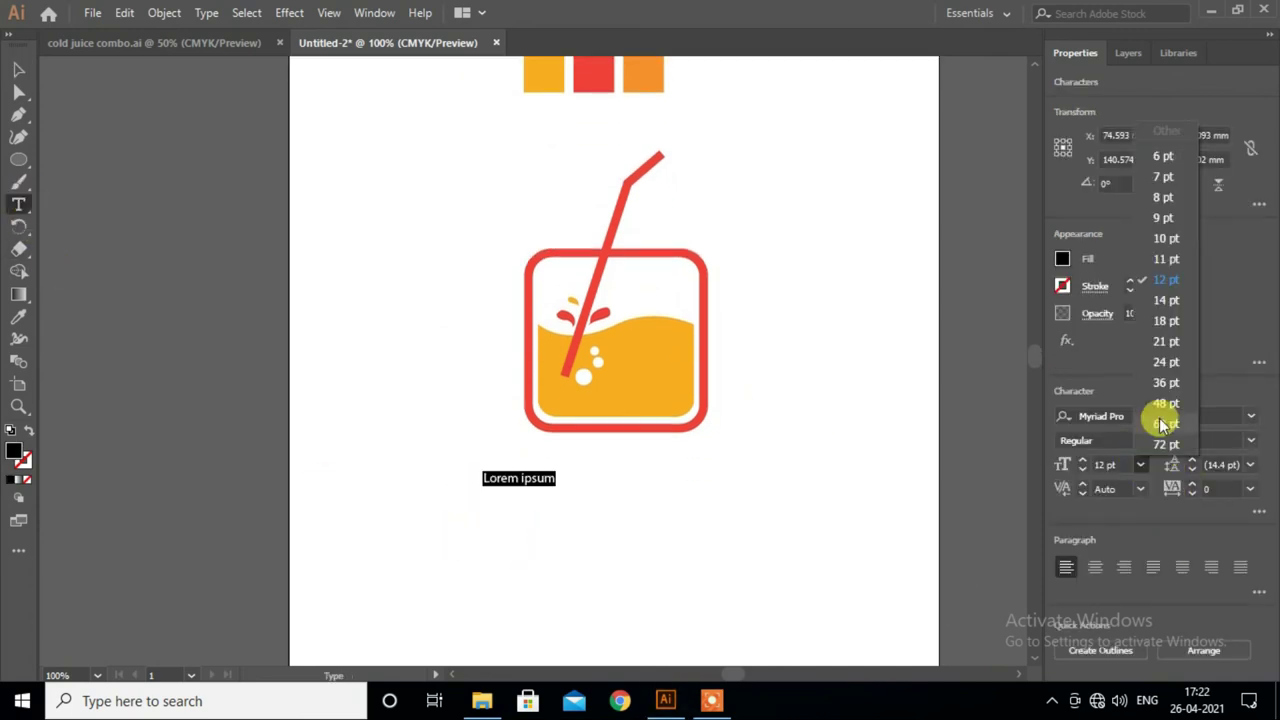
left_click(1157, 398)
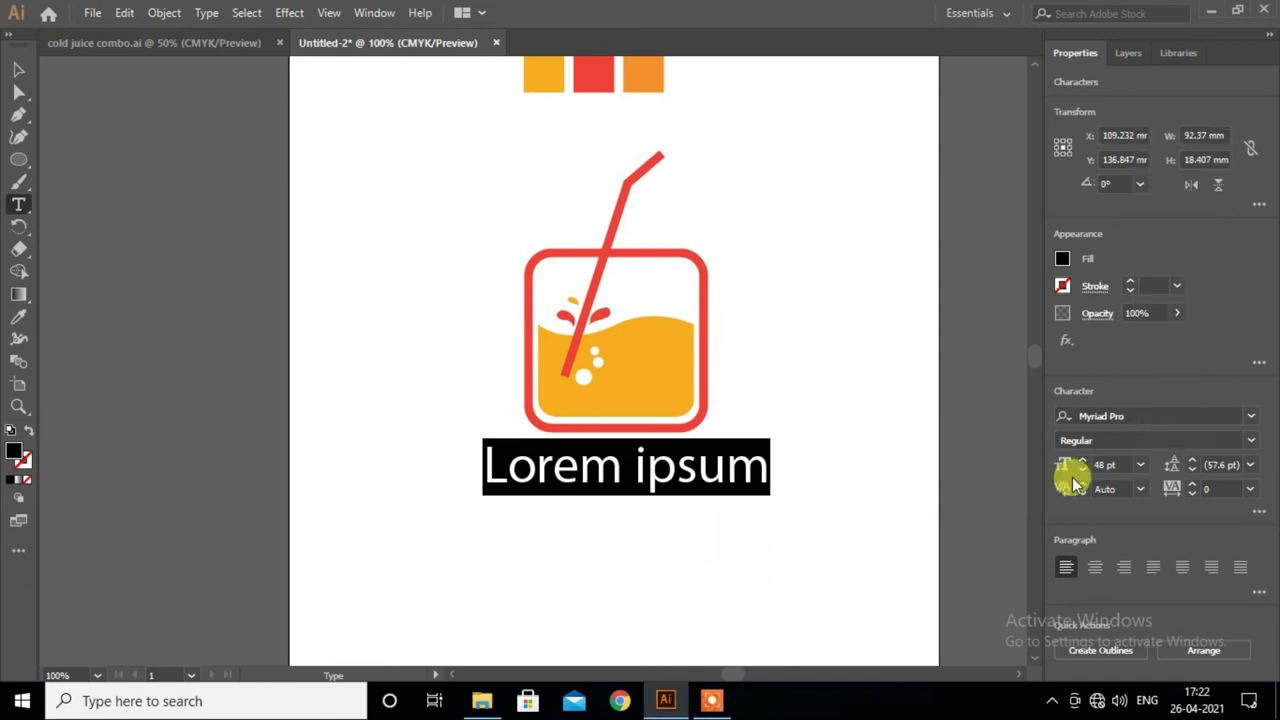
type("Health Juice")
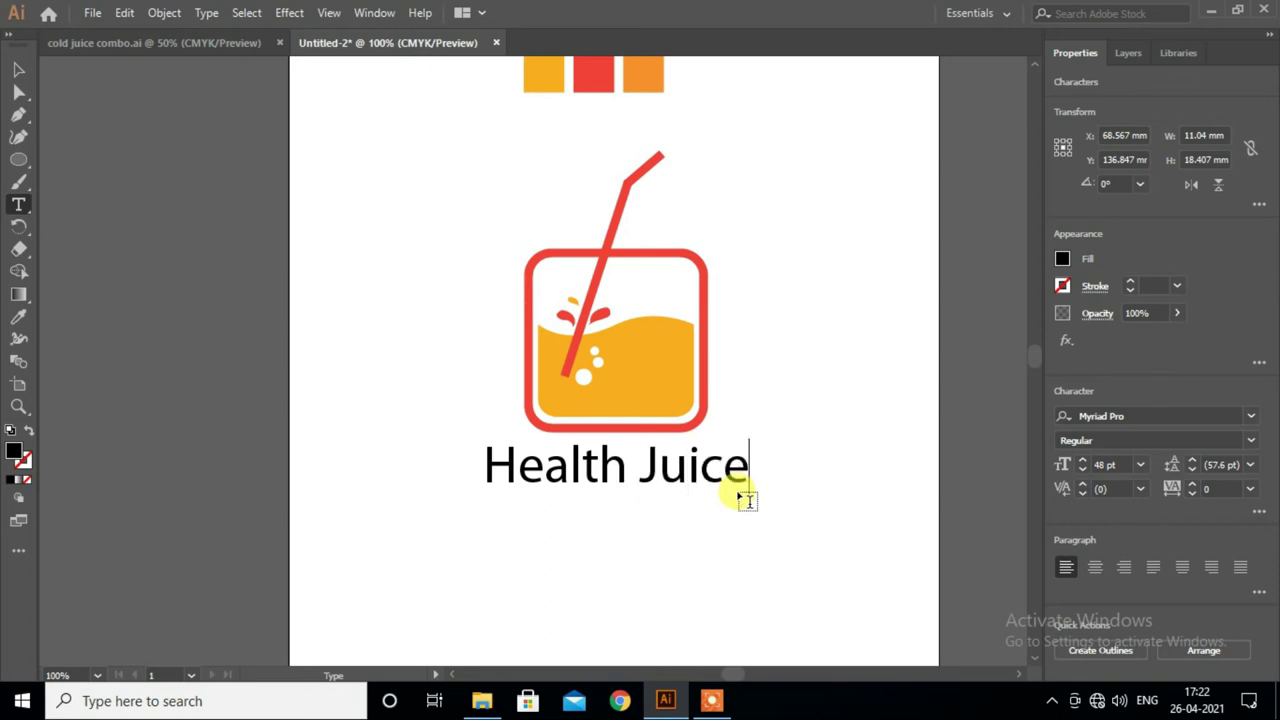
left_click(18, 70)
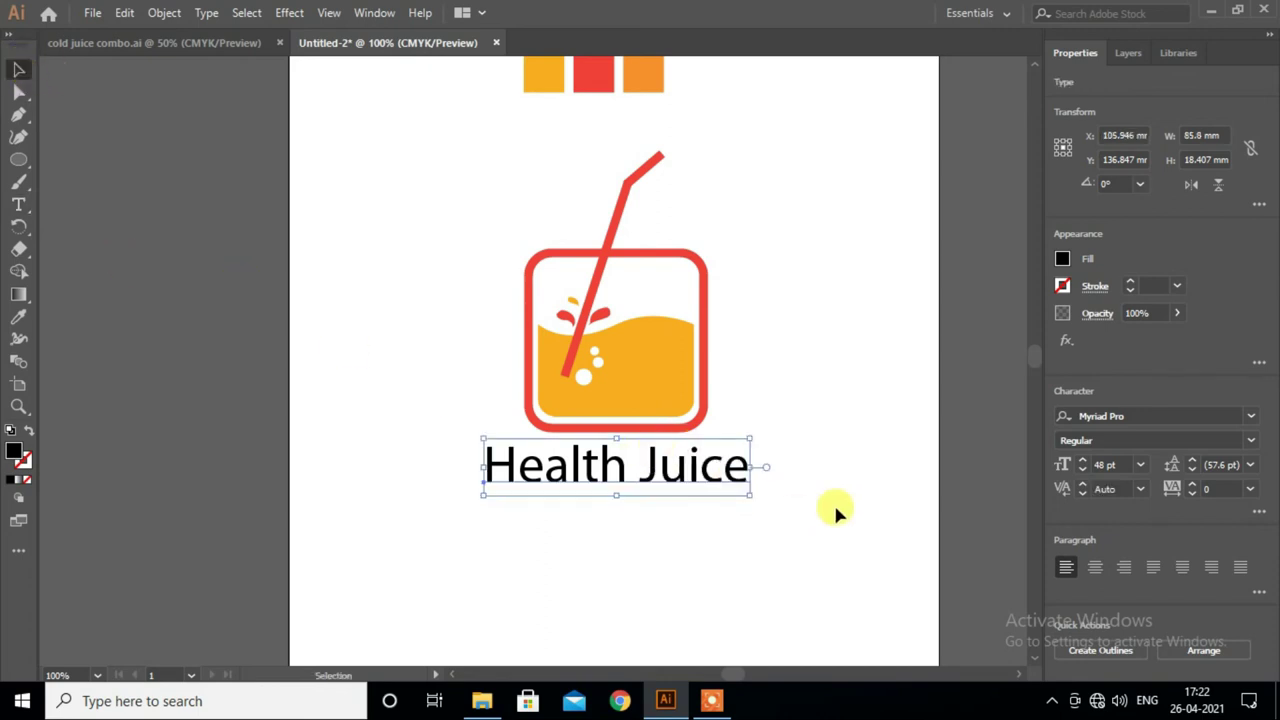
- Set the Health Juice text to the Pristina font and centre it under the glass
left_click(1251, 440)
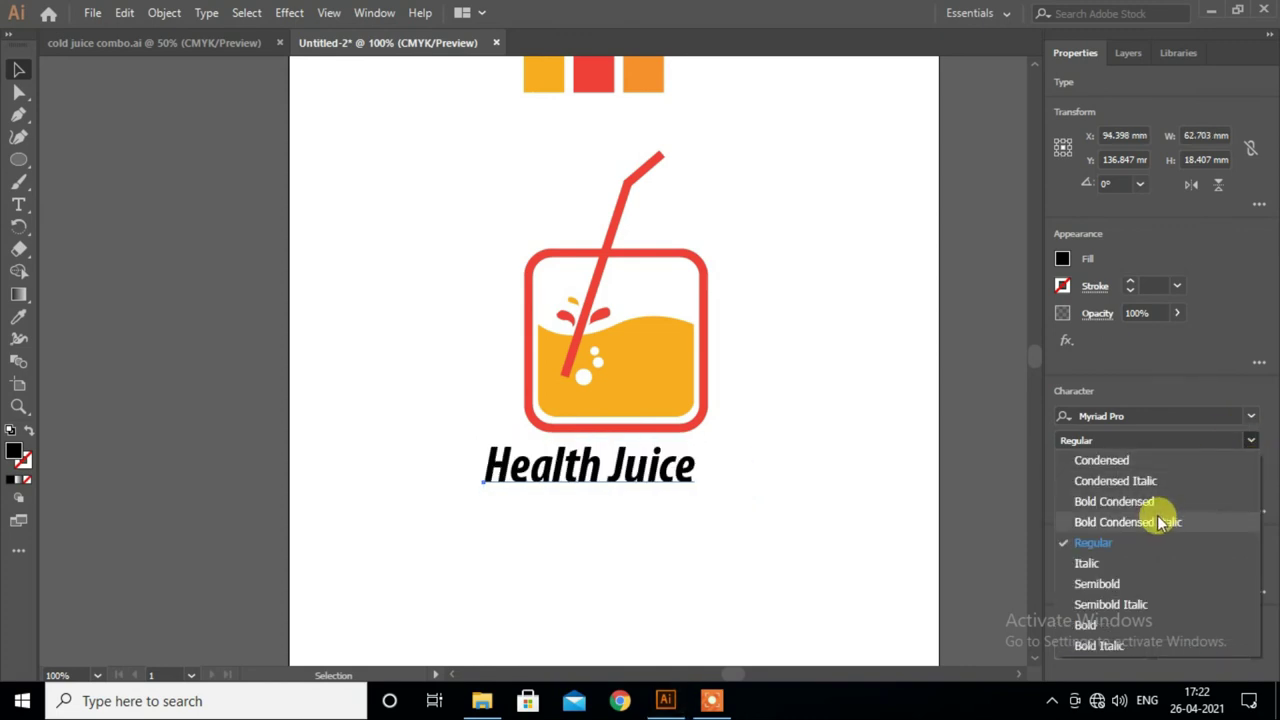
left_click(1251, 416)
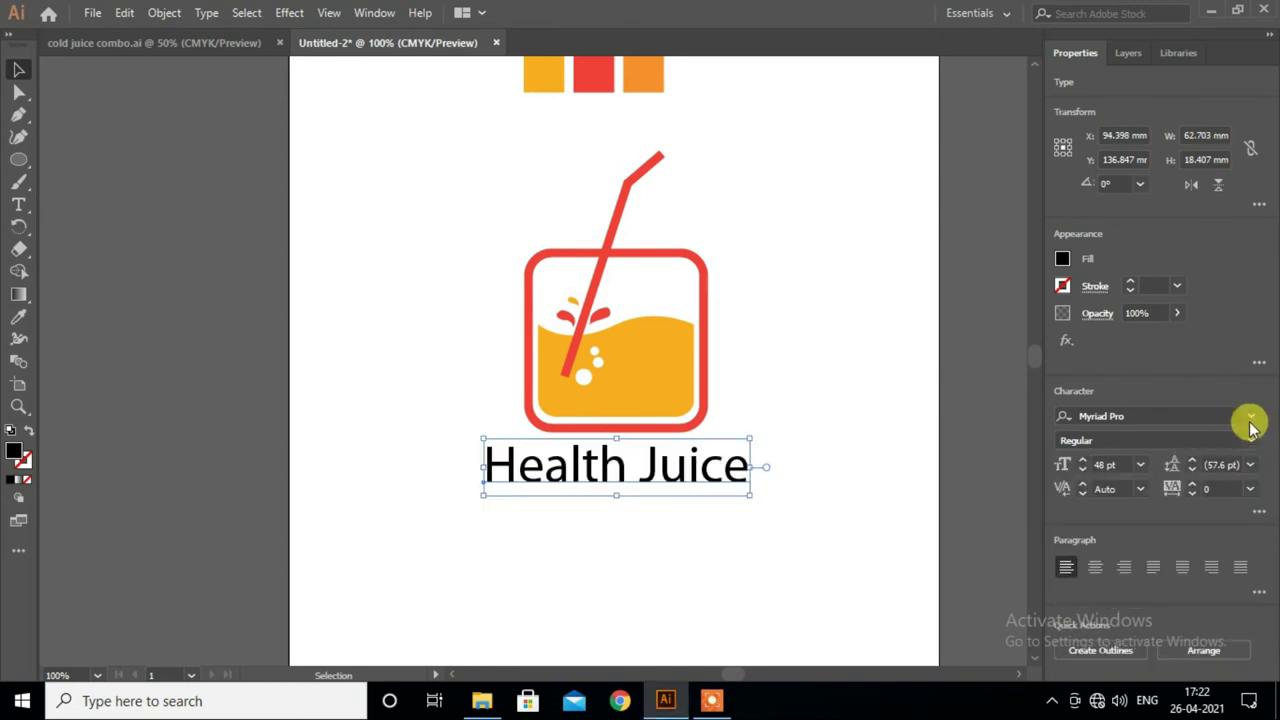
left_click(1250, 416)
scroll(1133, 620, "up", 5)
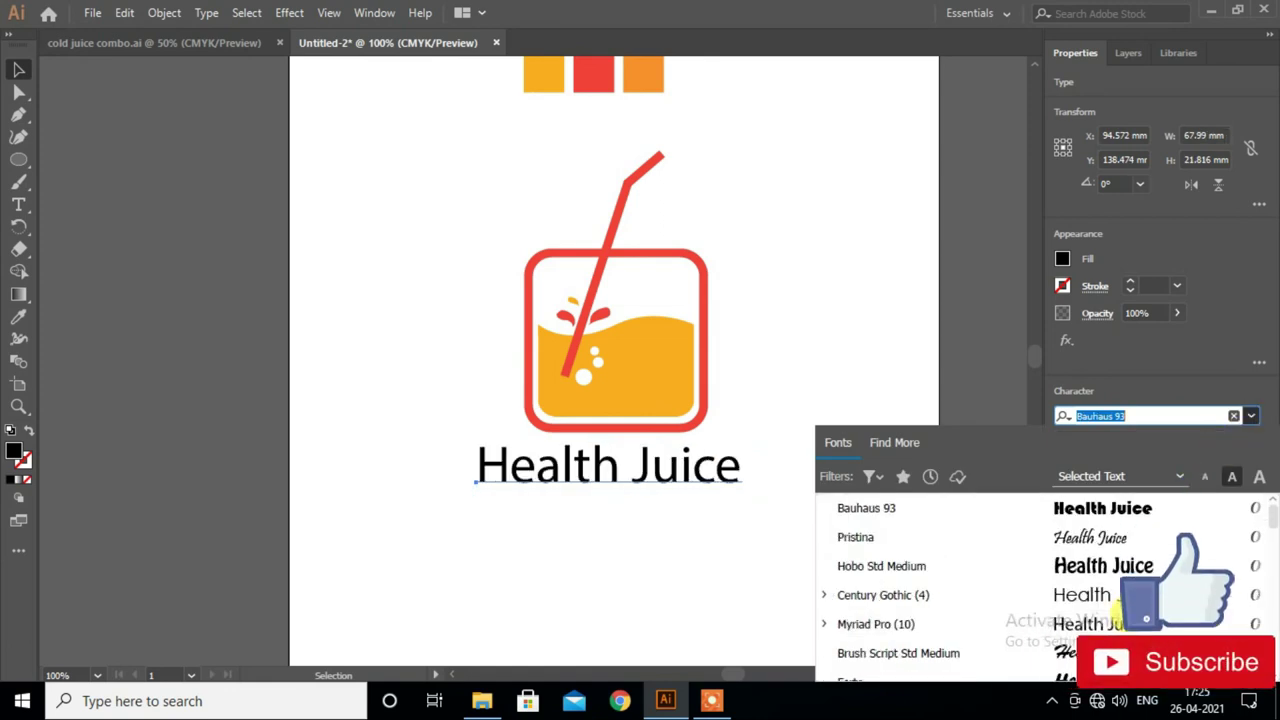
left_click(1118, 535)
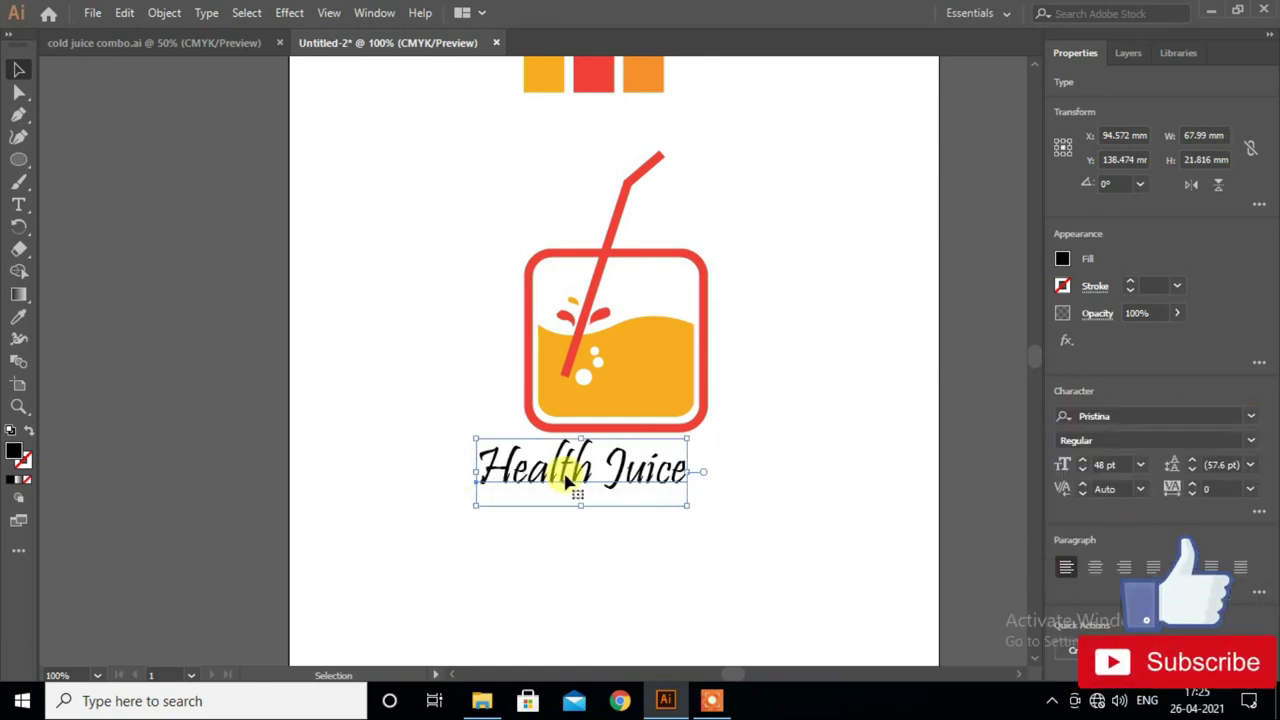
left_click_drag(587, 480, 617, 480)
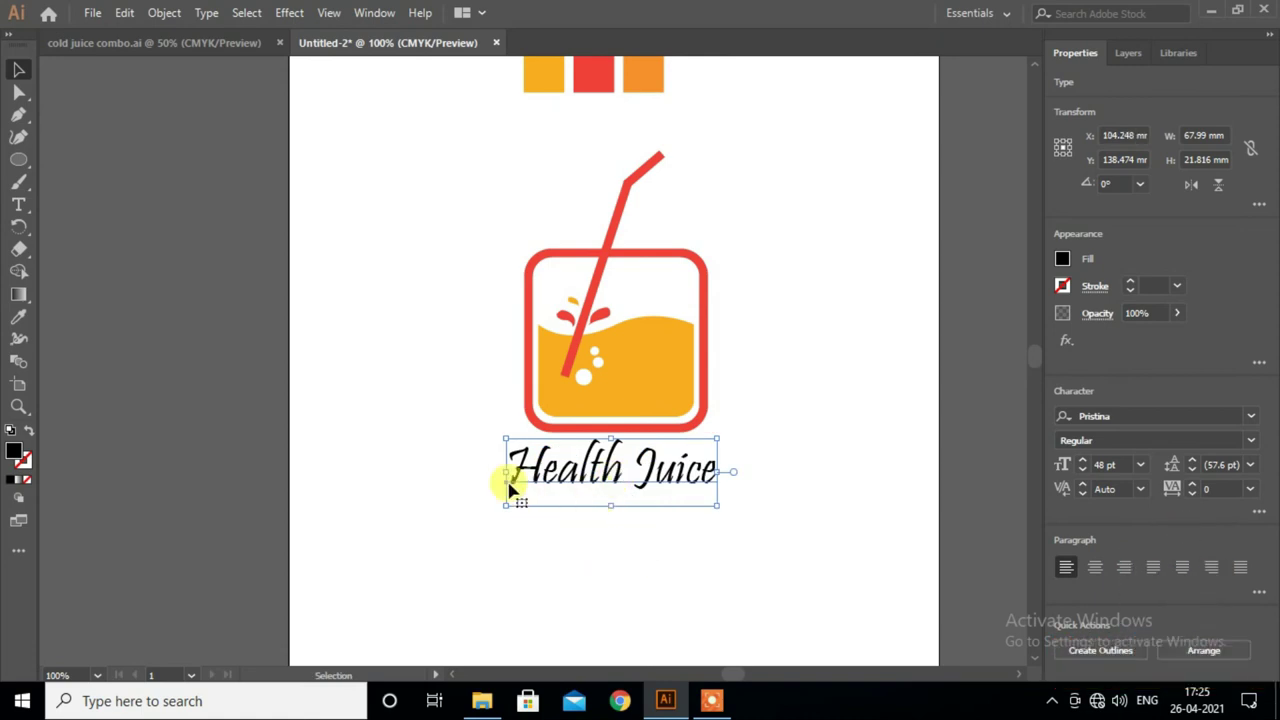
left_click(20, 316)
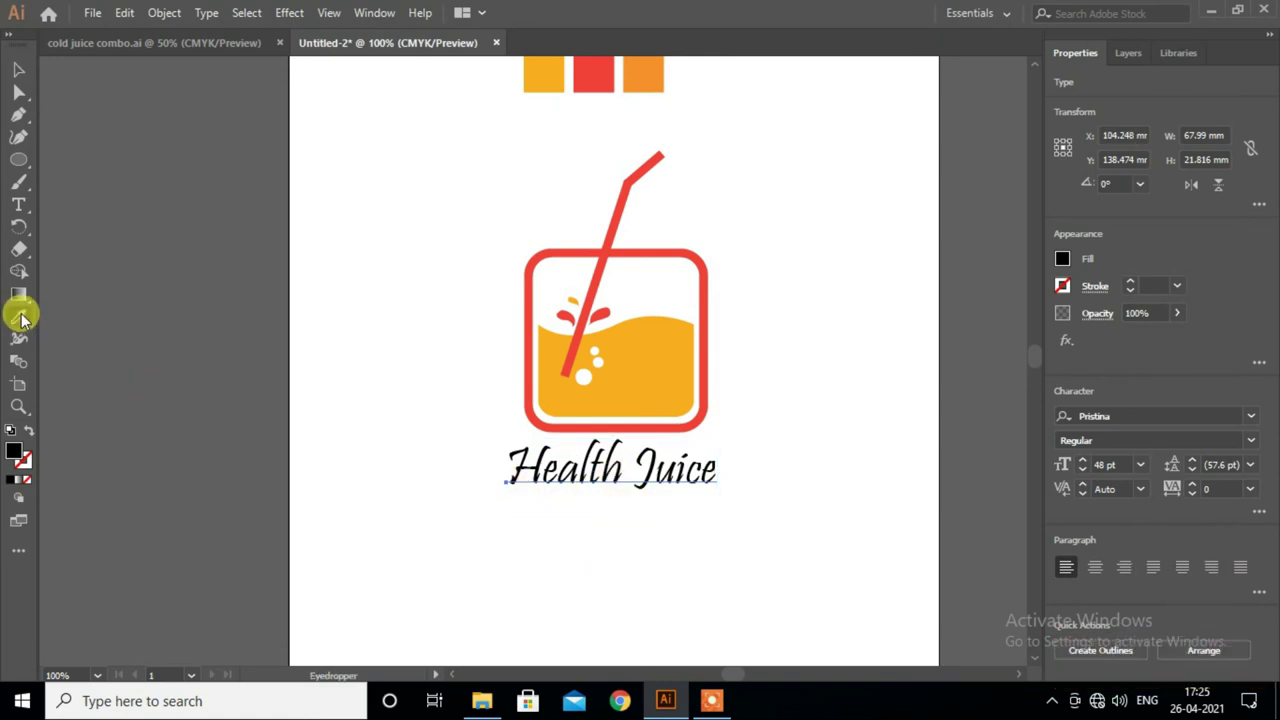
- Give the Health Juice text a yellow-orange fill and a 1 pt red outline
left_click(588, 250)
key("ctrl+z")
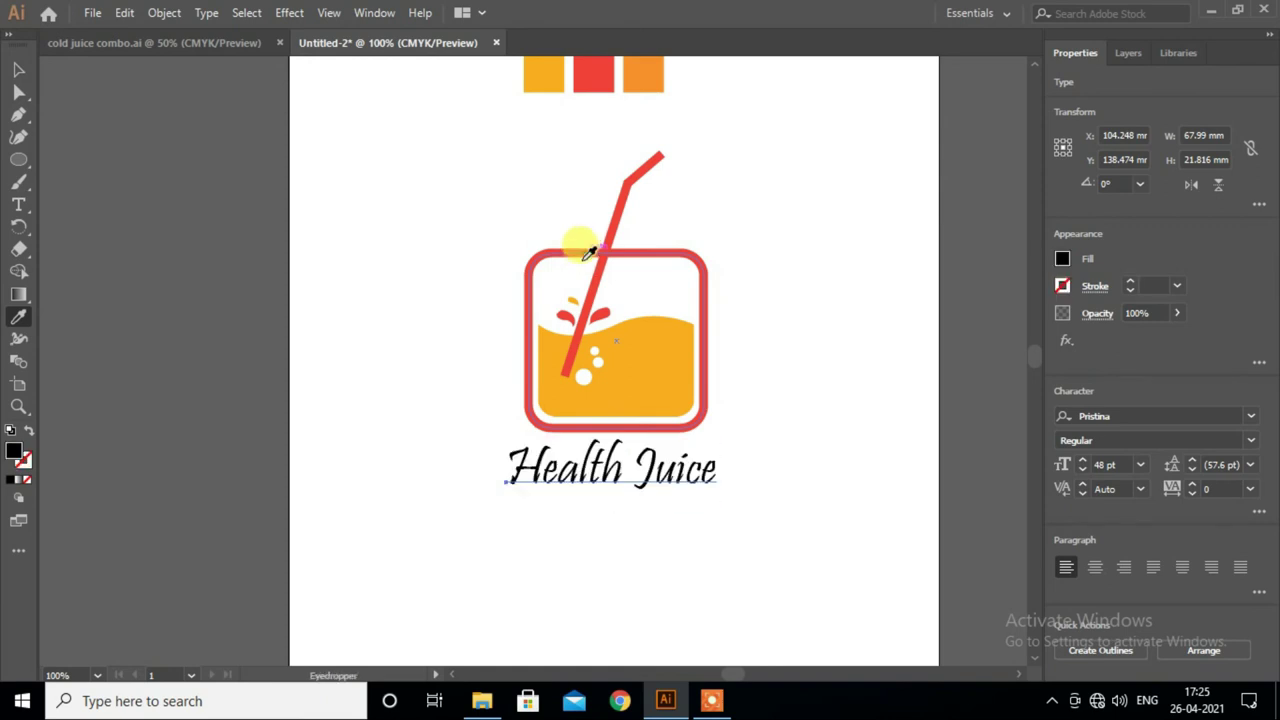
scroll(589, 282, "up", 1)
left_click(598, 93)
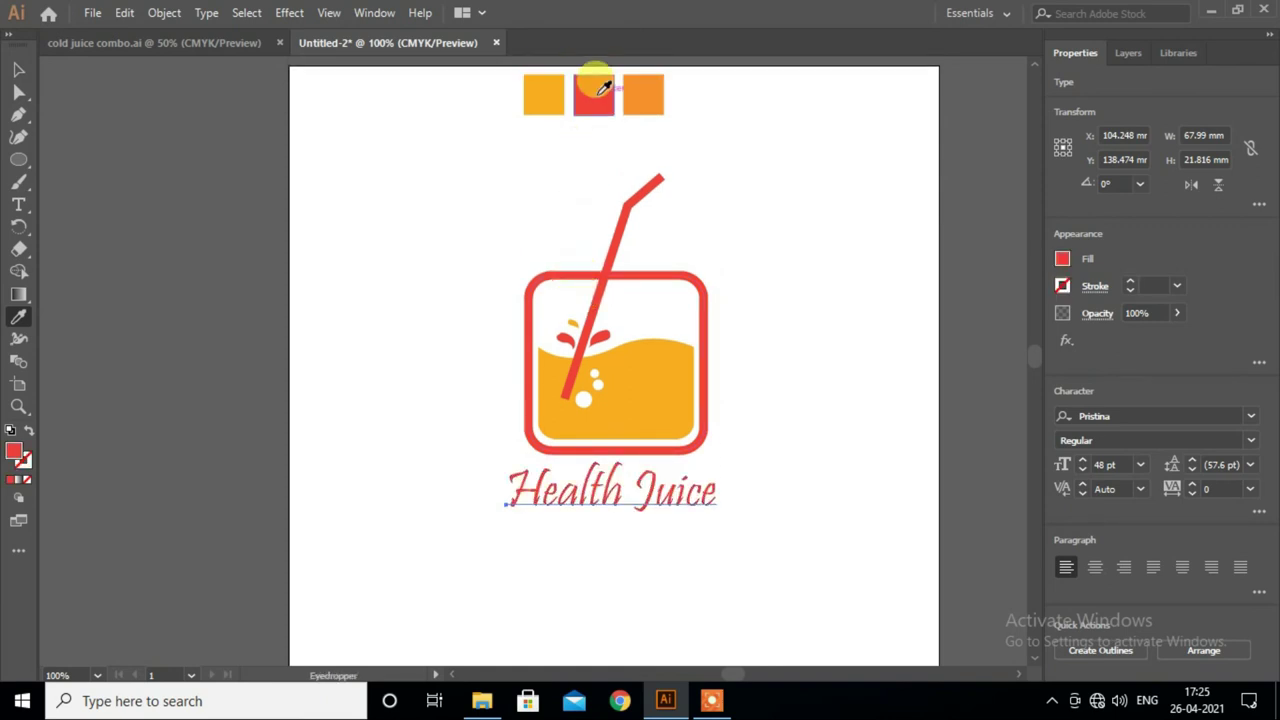
left_click(548, 94)
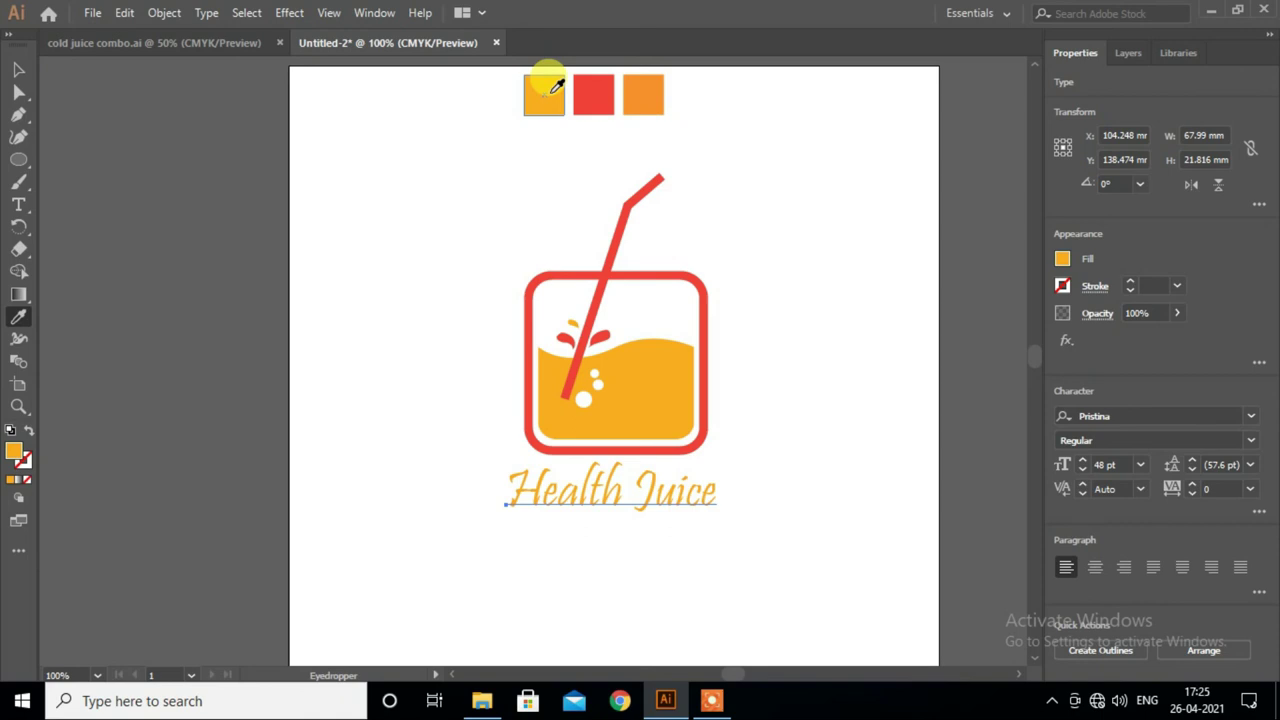
left_click(1063, 286)
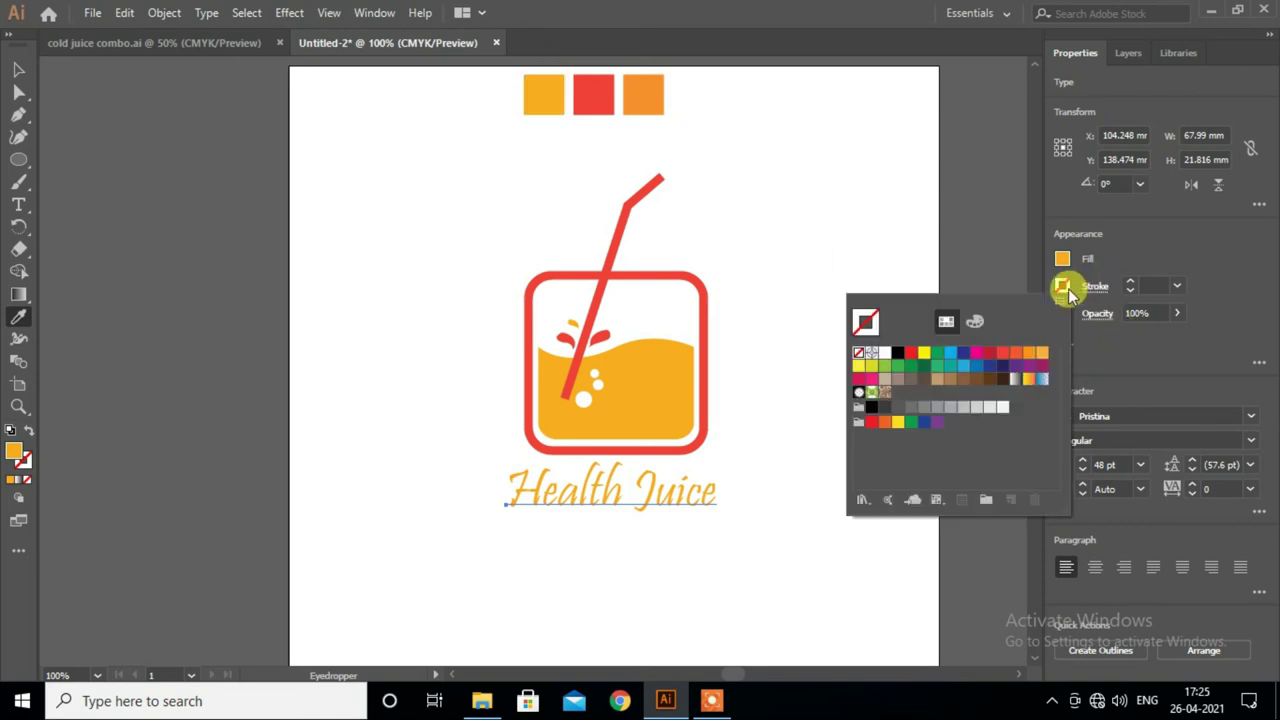
left_click(1002, 352)
left_click(755, 590)
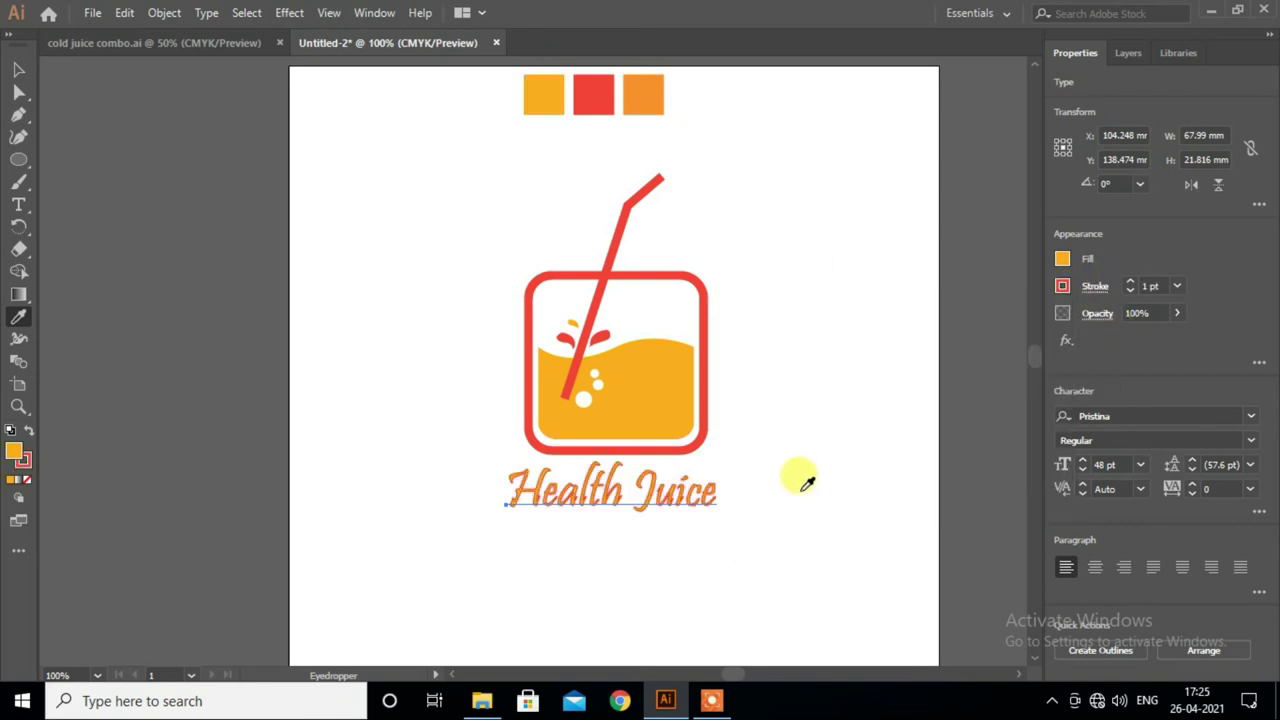
- Scale the Health Juice text slightly larger beneath the glass
left_click(17, 72)
left_click(828, 430)
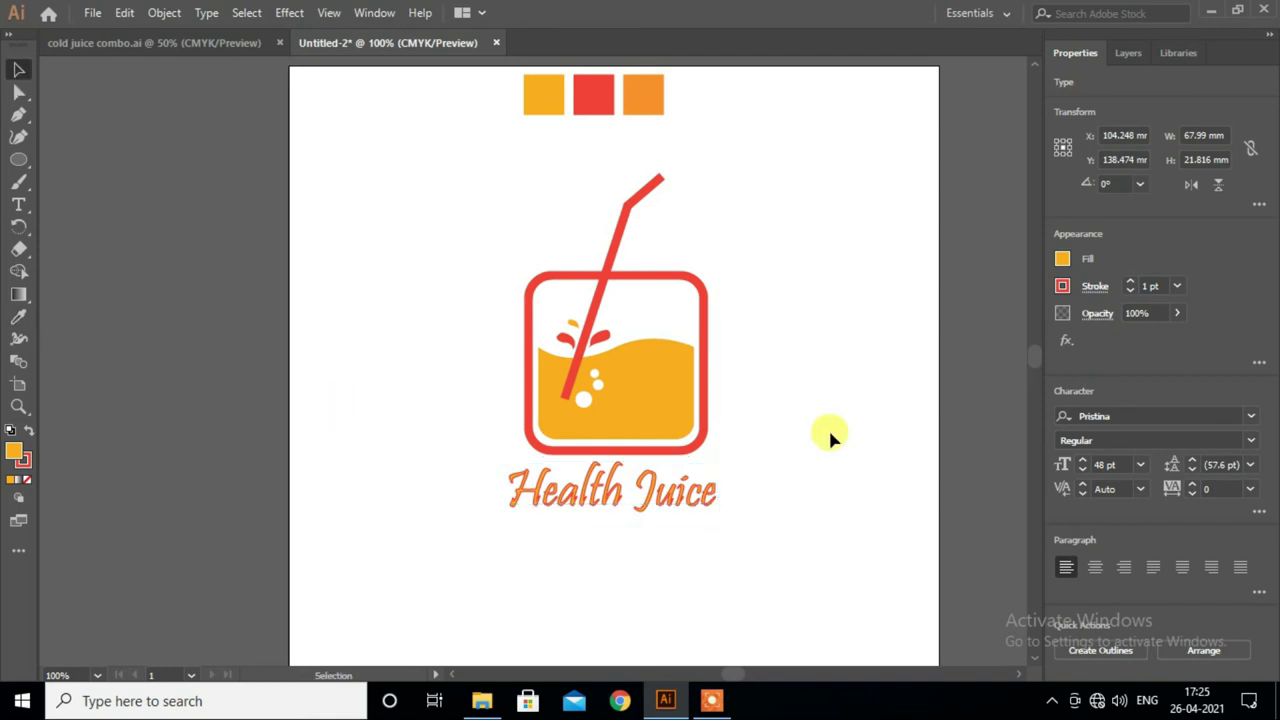
left_click(690, 510)
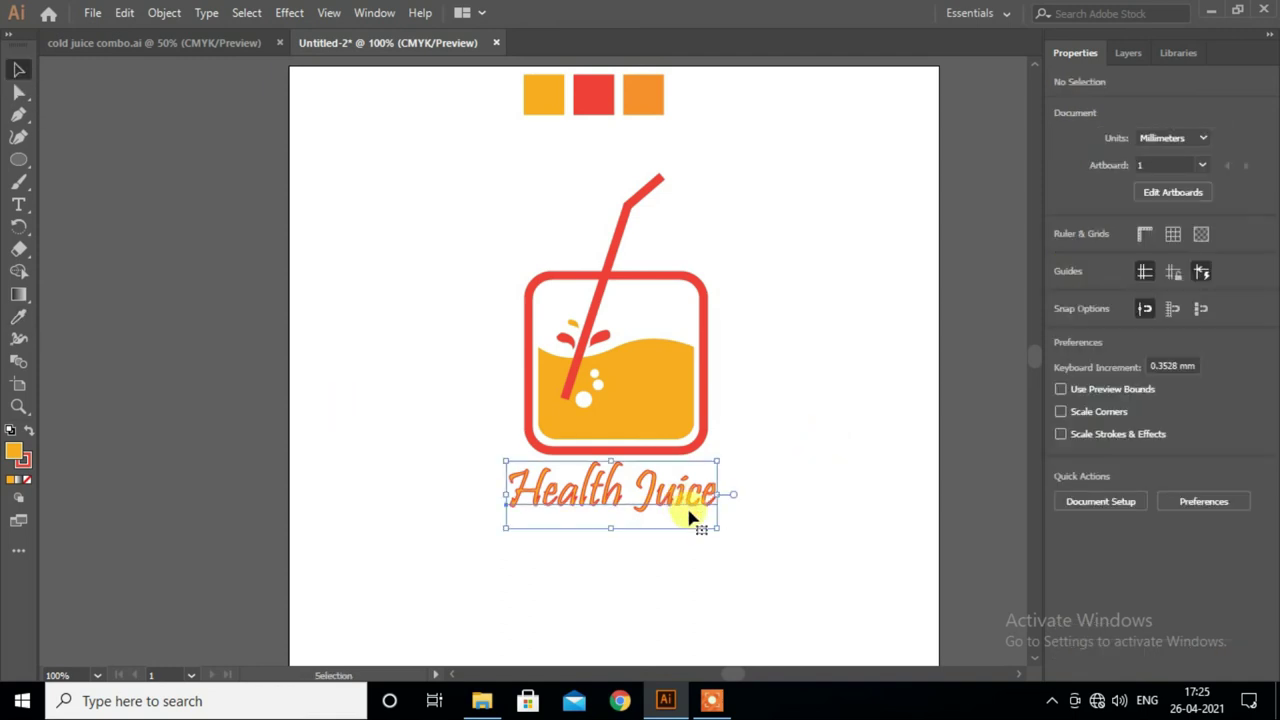
left_click_drag(715, 523, 732, 533)
left_click(785, 470)
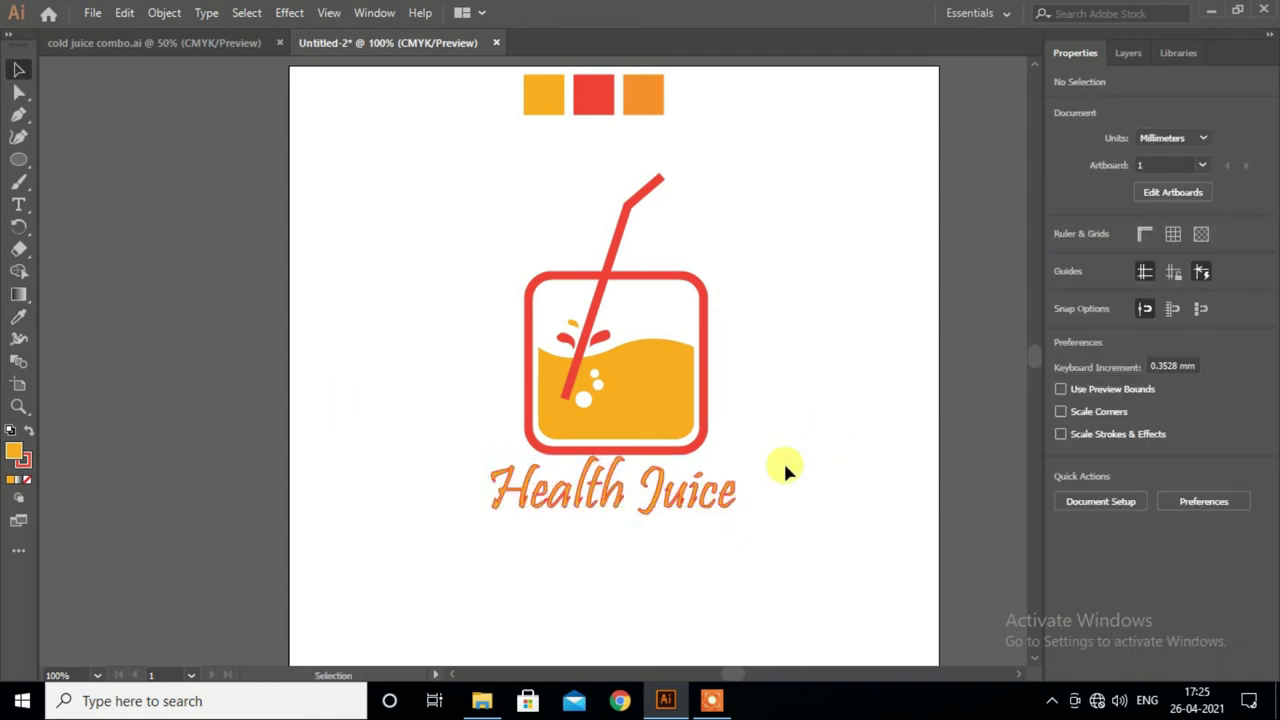
- Group the juice glass and Health Juice text, and move the group to the upper left
left_click_drag(624, 546, 624, 546)
left_click(843, 452)
scroll(796, 446, "down", 1, "alt")
left_click_drag(563, 252, 785, 502)
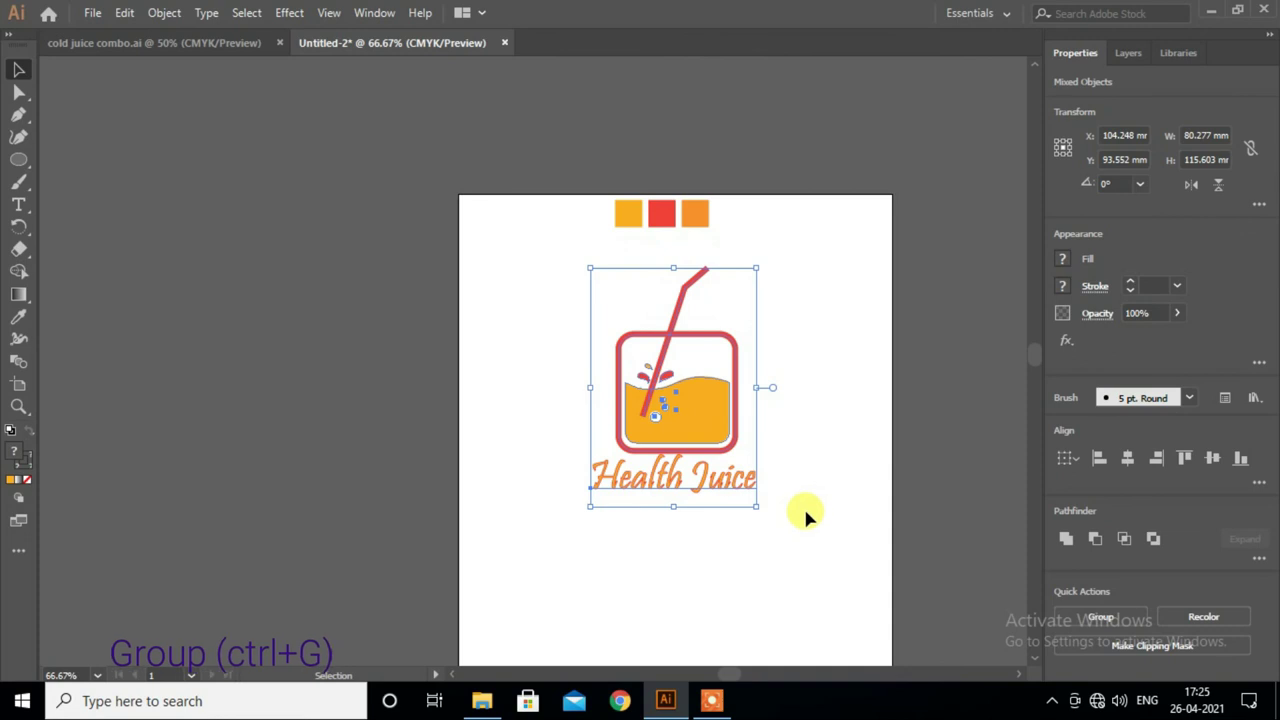
key("ctrl+g")
left_click_drag(720, 410, 605, 400)
left_click(795, 421)
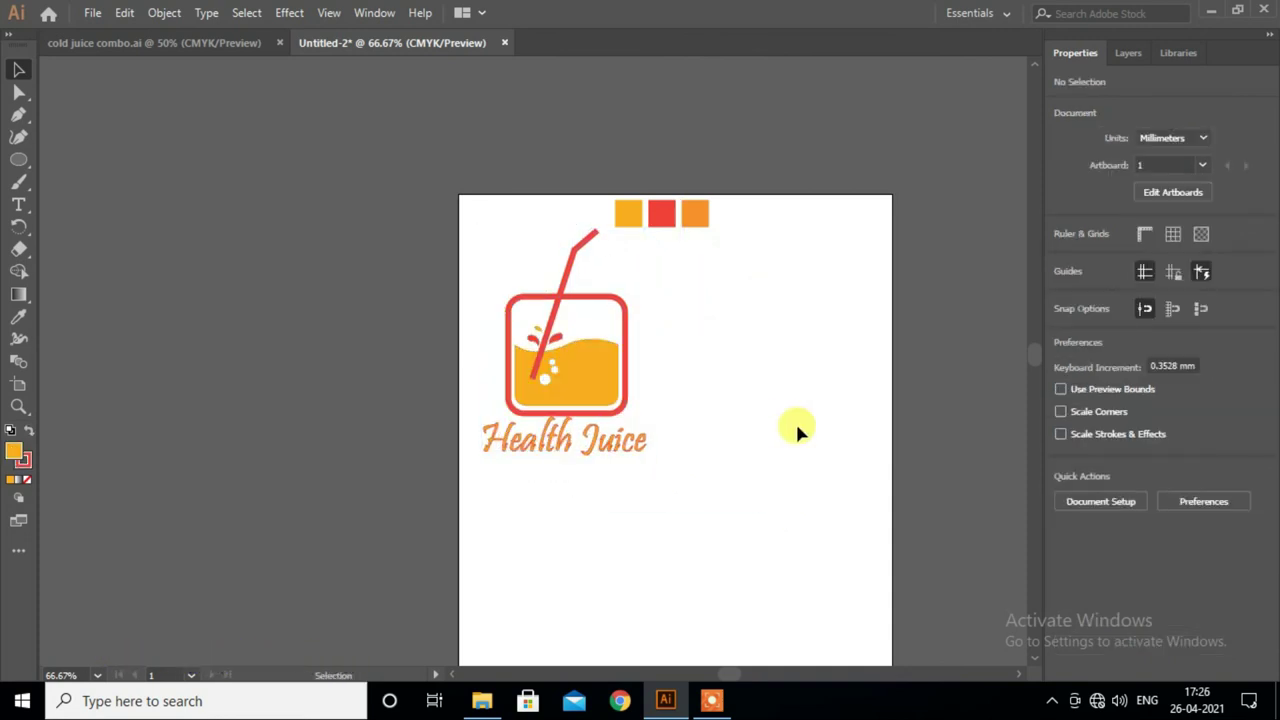
scroll(795, 421, "down", 2)
left_click(18, 159)
- Draw a dark grey square in the lower right and send it to the back
left_click(60, 157)
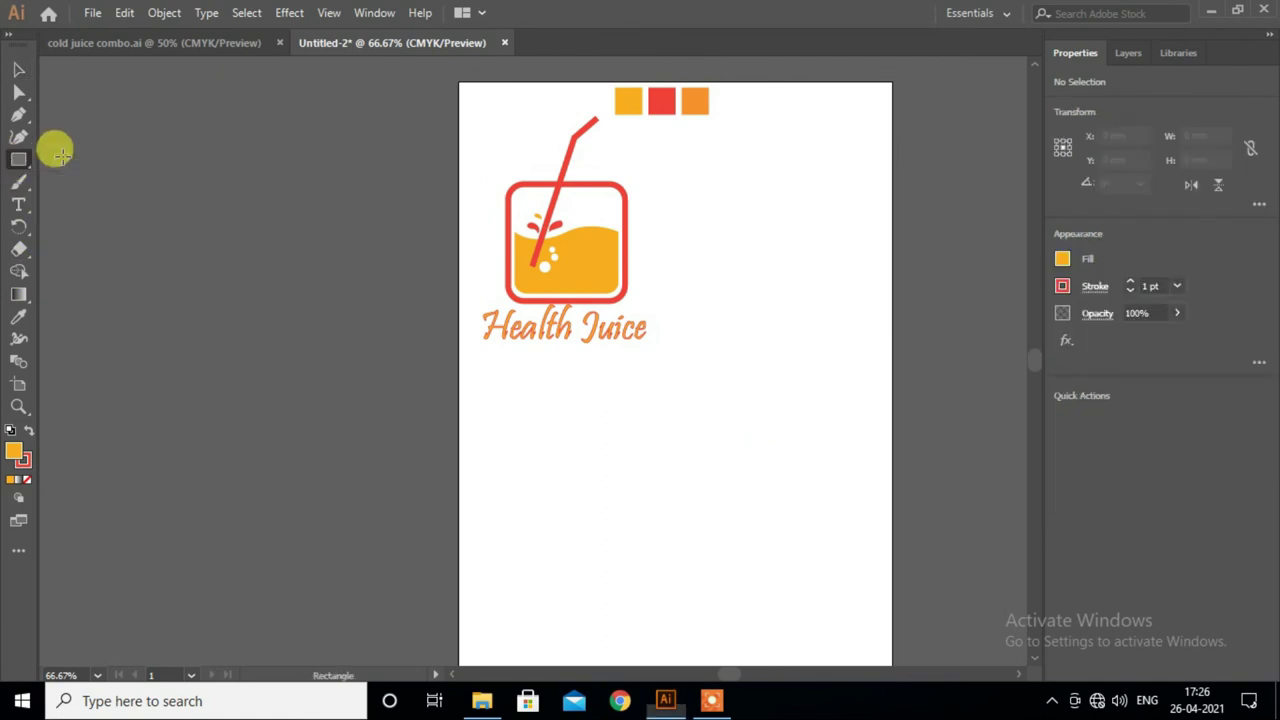
left_click_drag(614, 388, 860, 632)
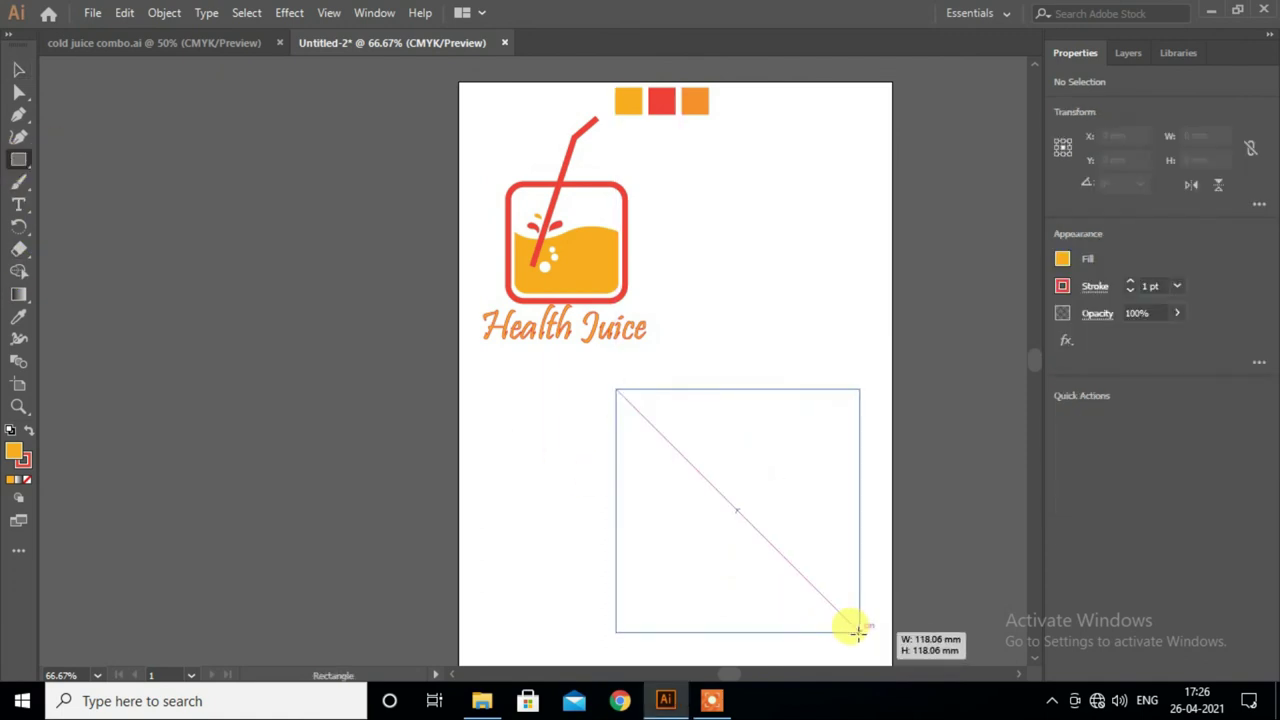
left_click(1062, 259)
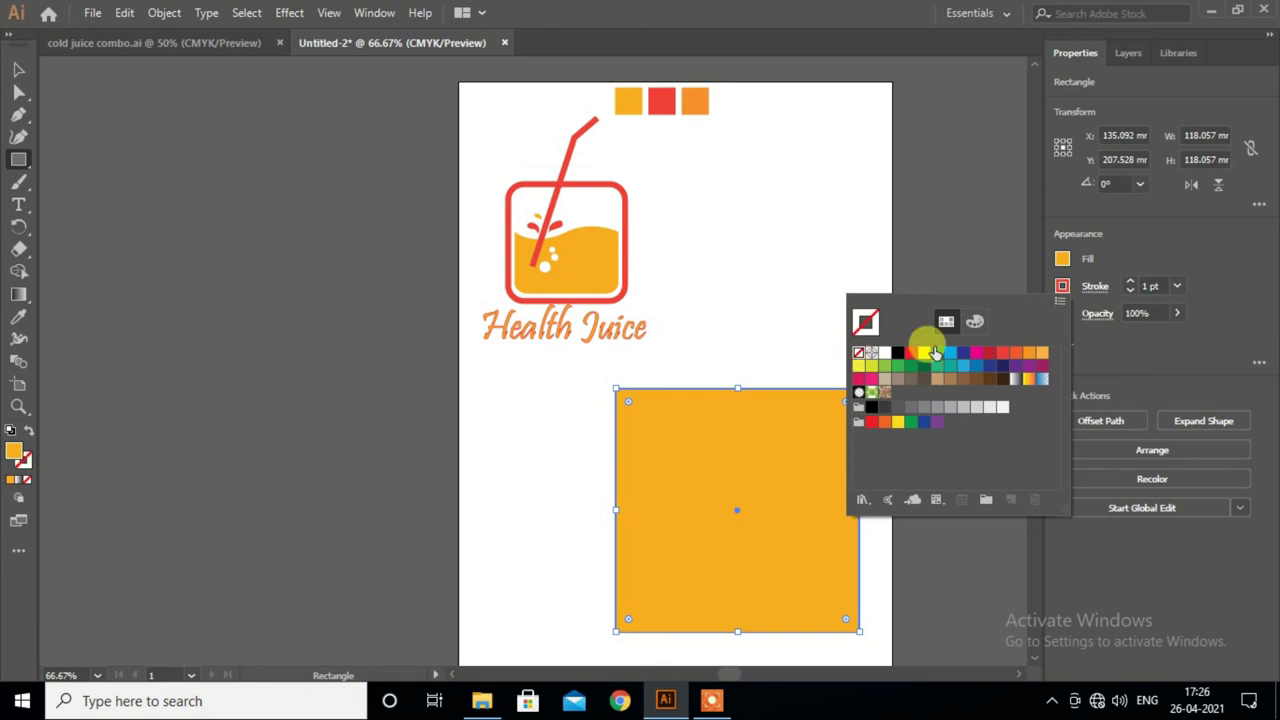
left_click(1062, 259)
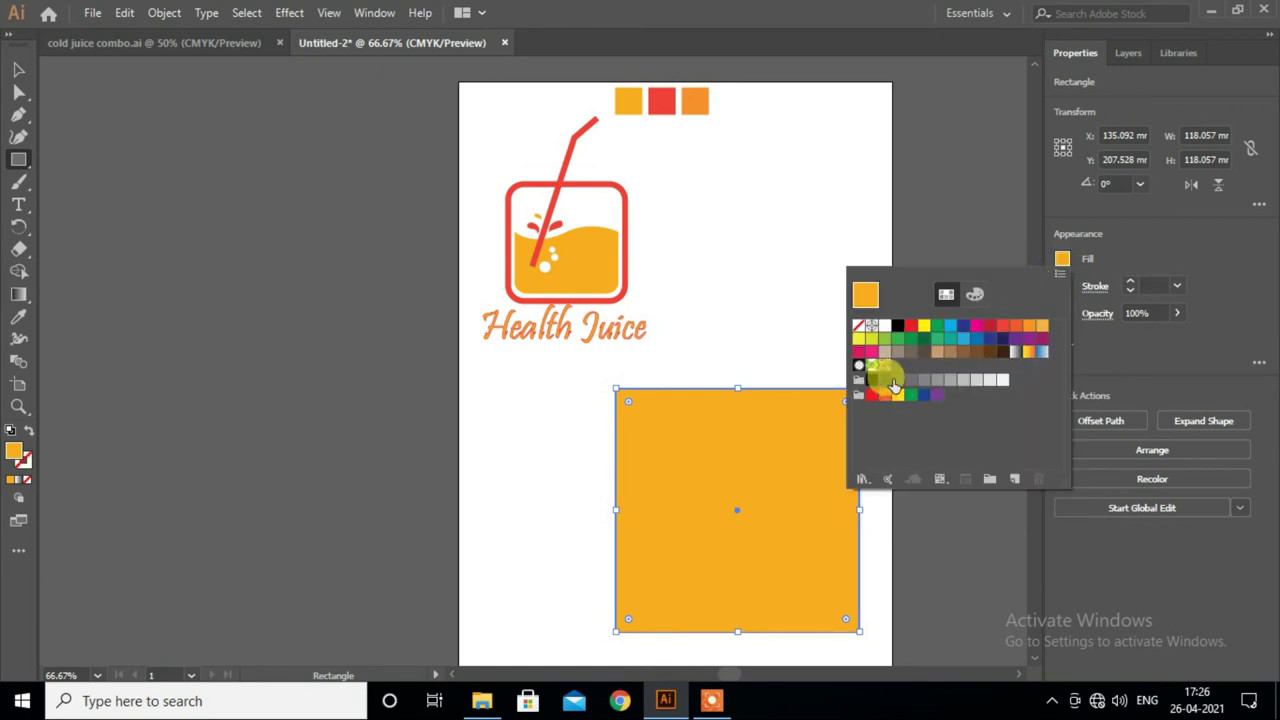
left_click(893, 385)
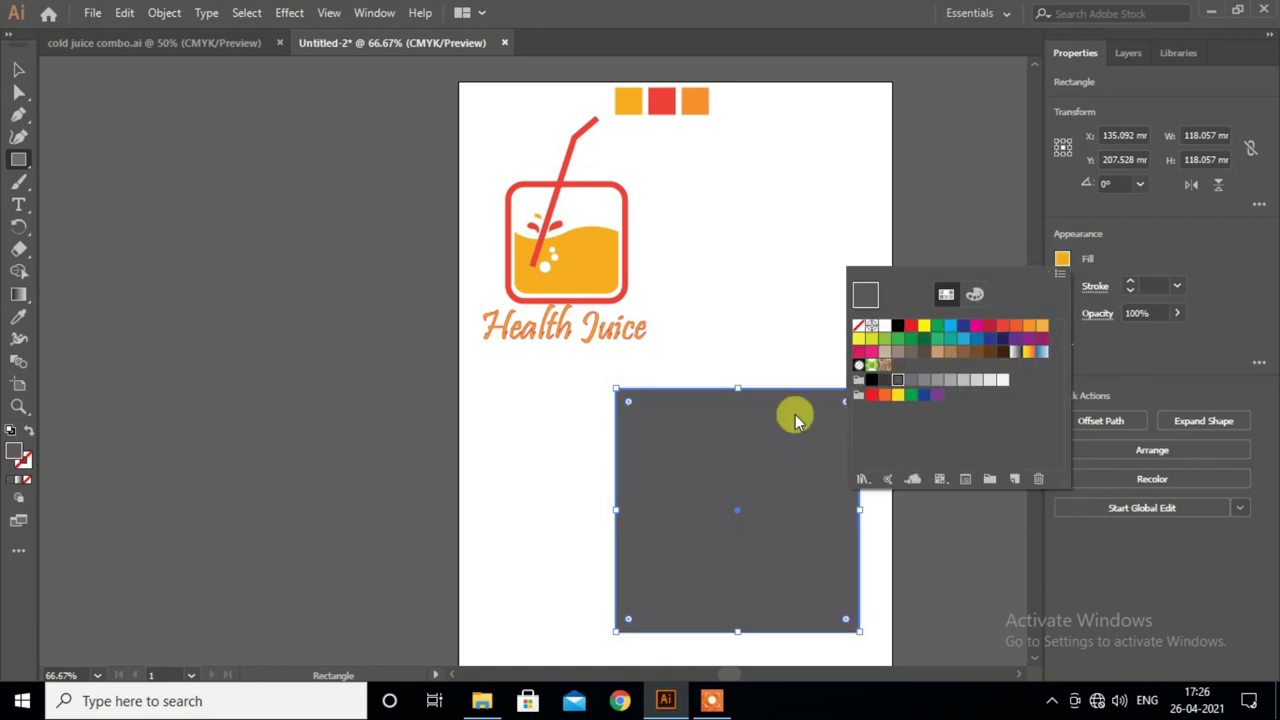
key("v")
right_click(714, 448)
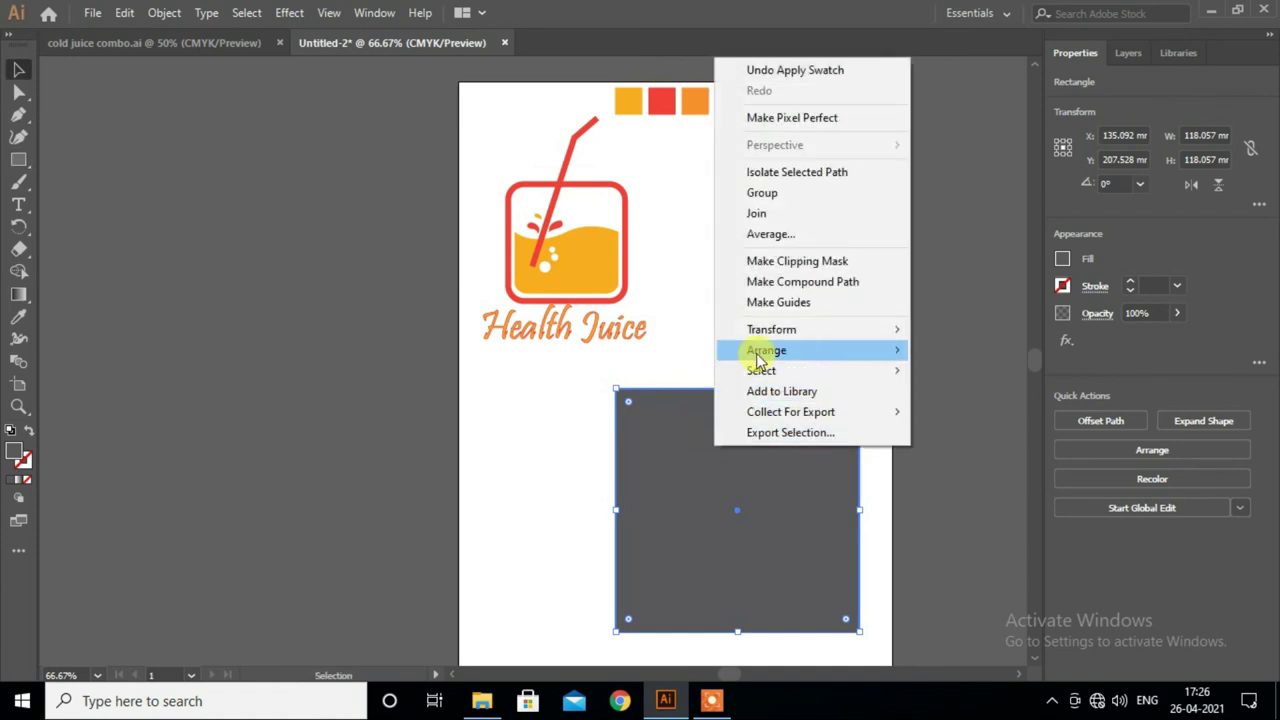
left_click(950, 411)
- Duplicate the juice logo group onto the centre of the grey square
left_click(629, 272)
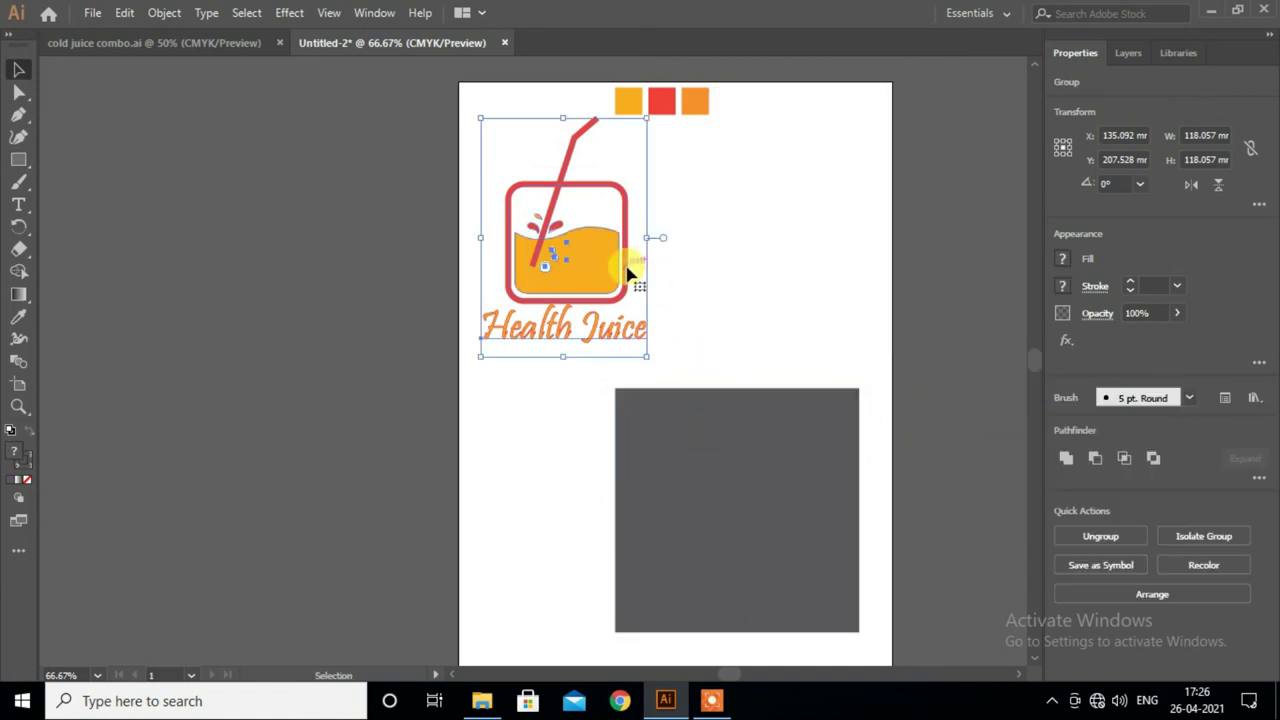
left_click_drag(629, 272, 793, 545)
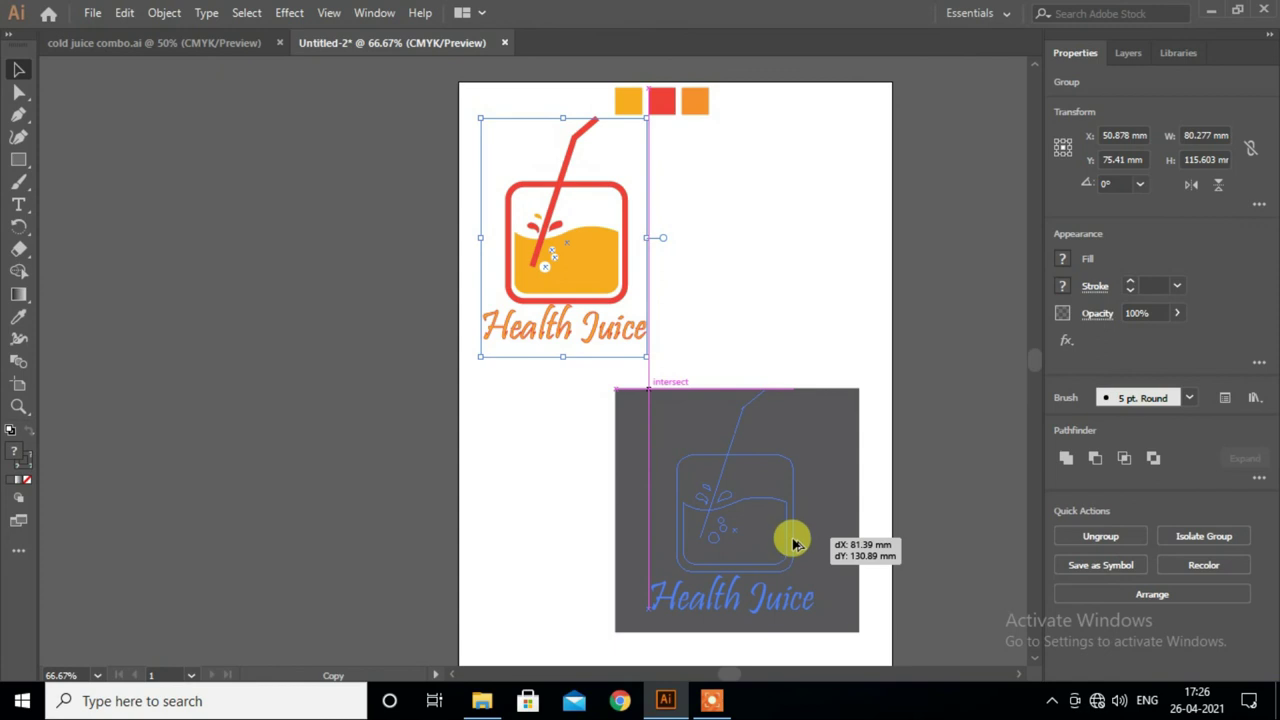
scroll(811, 523, "down", 1)
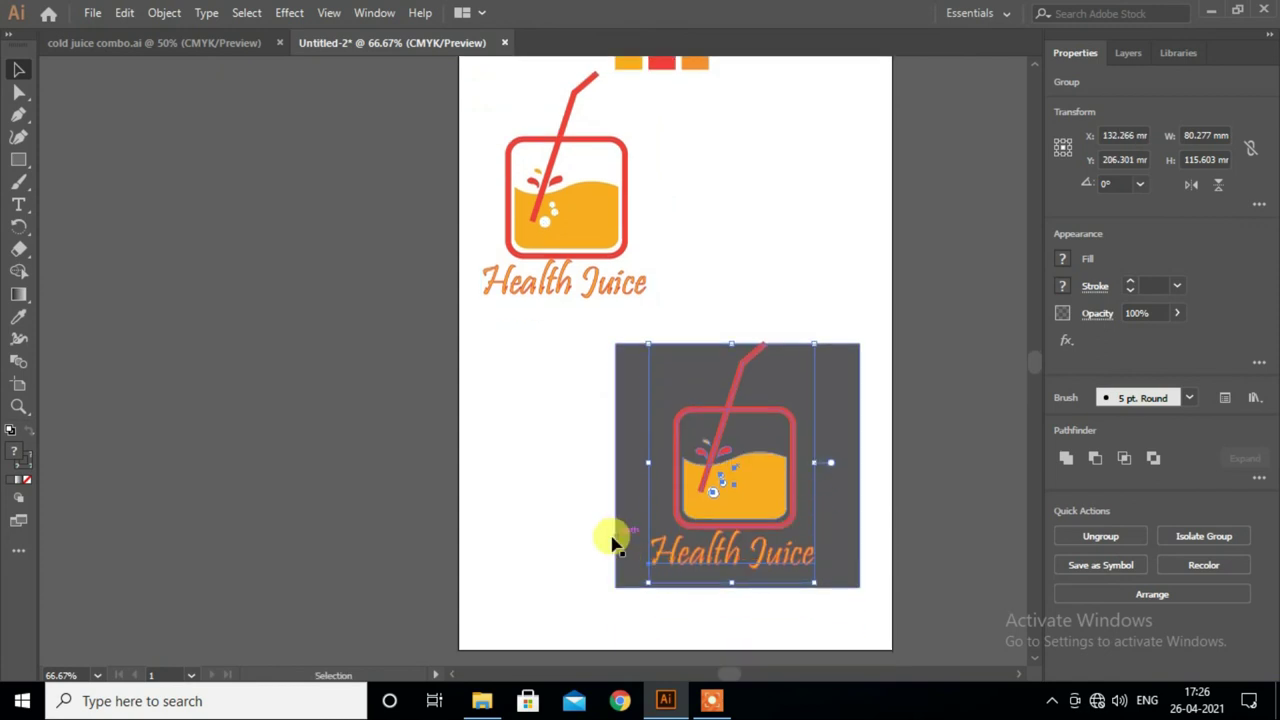
- Enlarge the grey square to about 126.5 mm
left_click(625, 585)
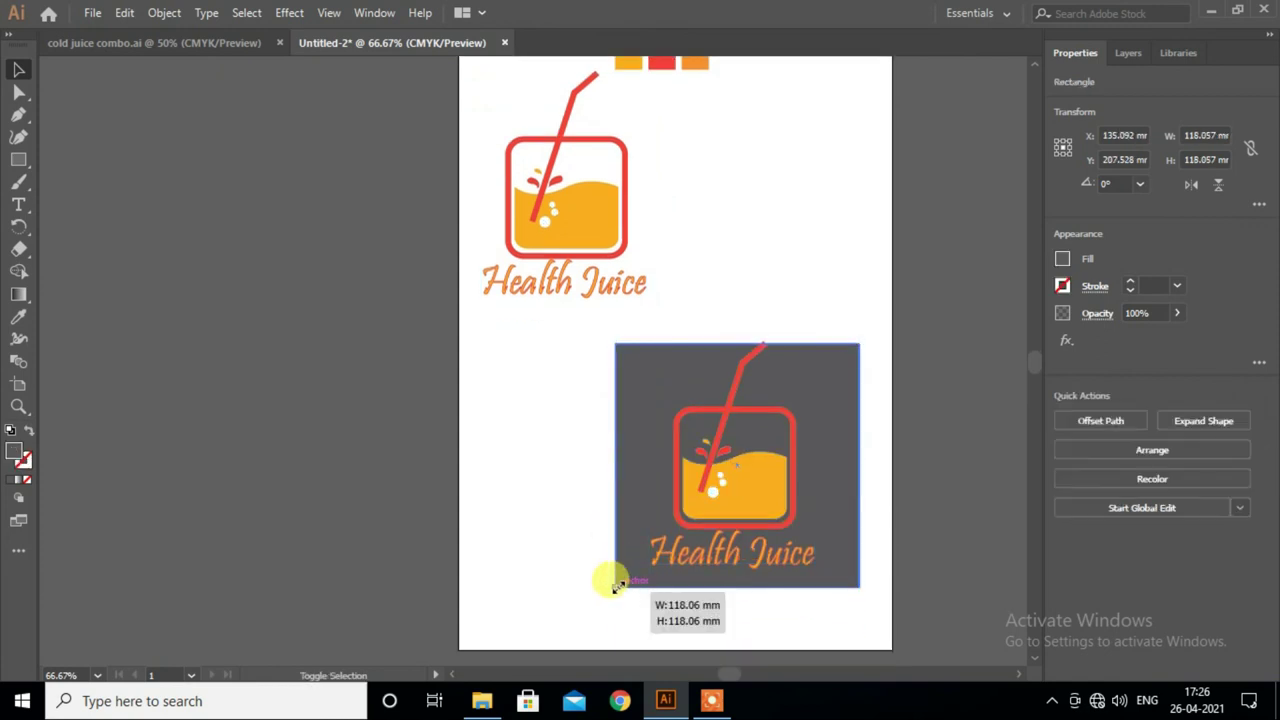
left_click_drag(617, 585, 606, 595)
left_click(912, 517)
scroll(862, 530, "up", 1)
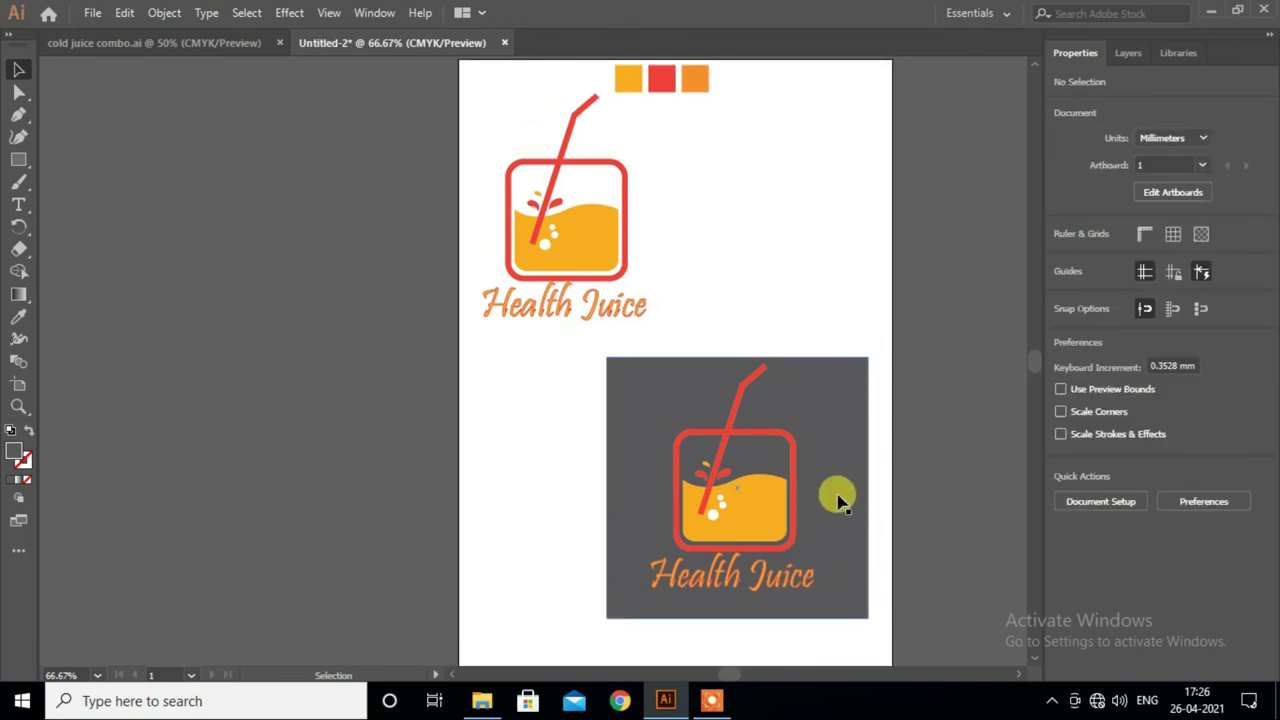
scroll(838, 500, "down", 1)
- Try a lighter 60% grey fill on the background square
left_click(838, 500)
scroll(1020, 369, "up", 1)
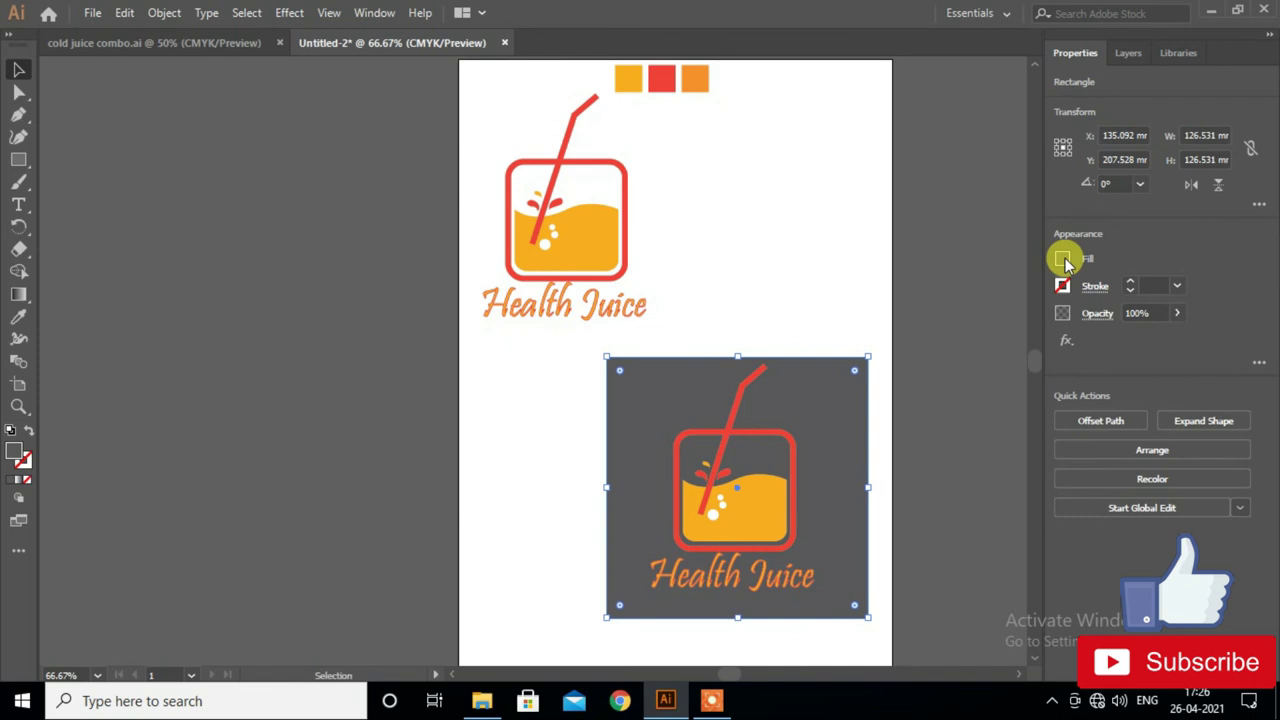
left_click(1062, 259)
left_click(912, 382)
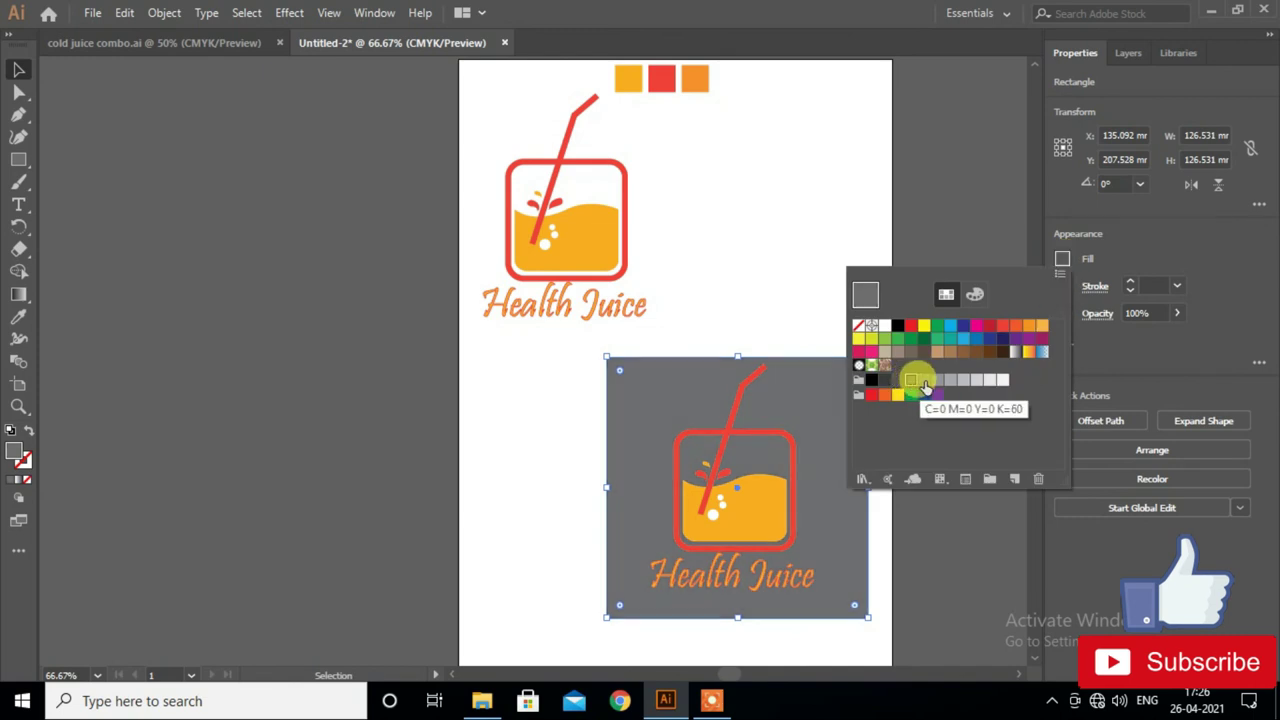
left_click(923, 382)
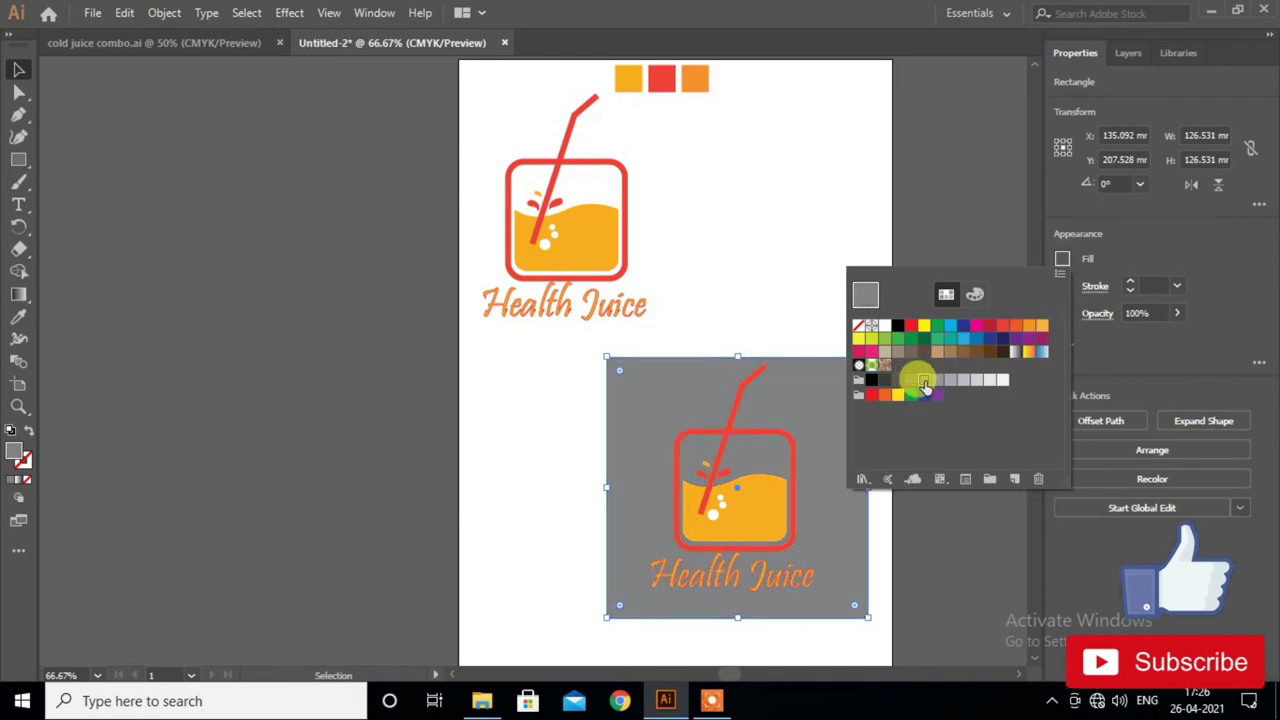
left_click(920, 574)
scroll(900, 567, "down", 1)
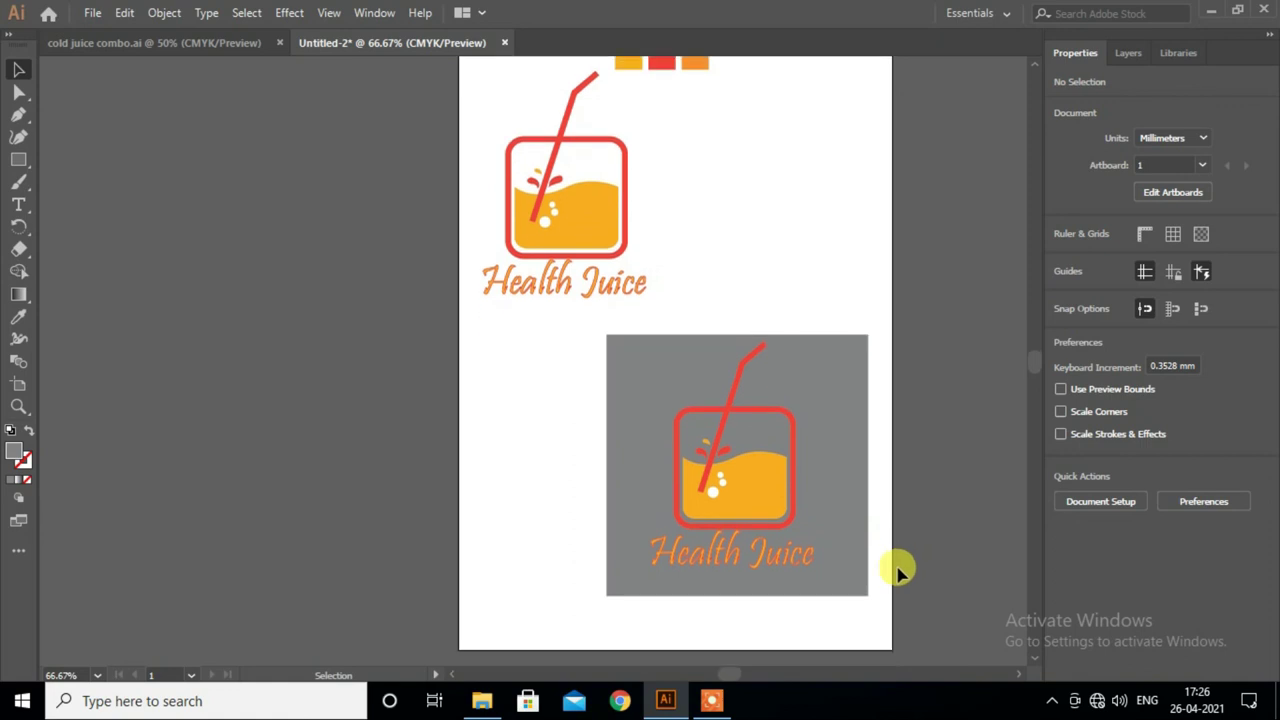
- Fill the background square with bright blue
left_click(823, 506)
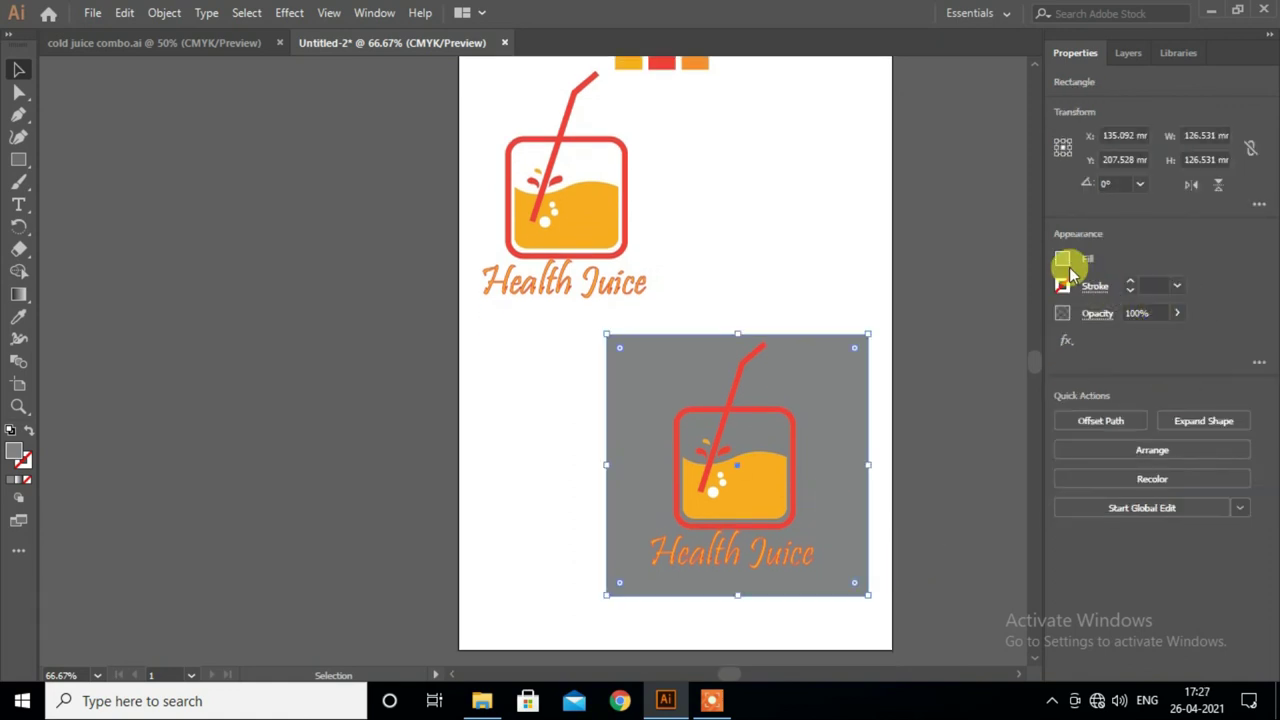
left_click(1063, 260)
left_click(943, 557)
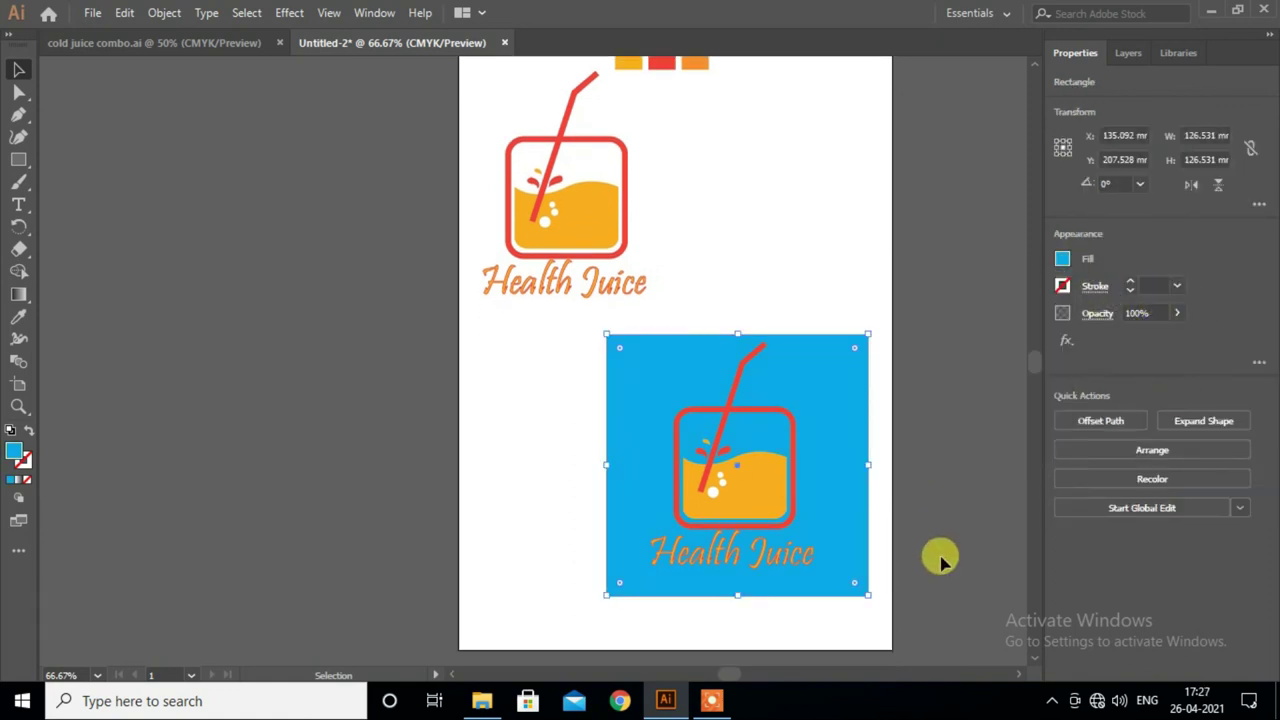
scroll(559, 545, "up", 1)
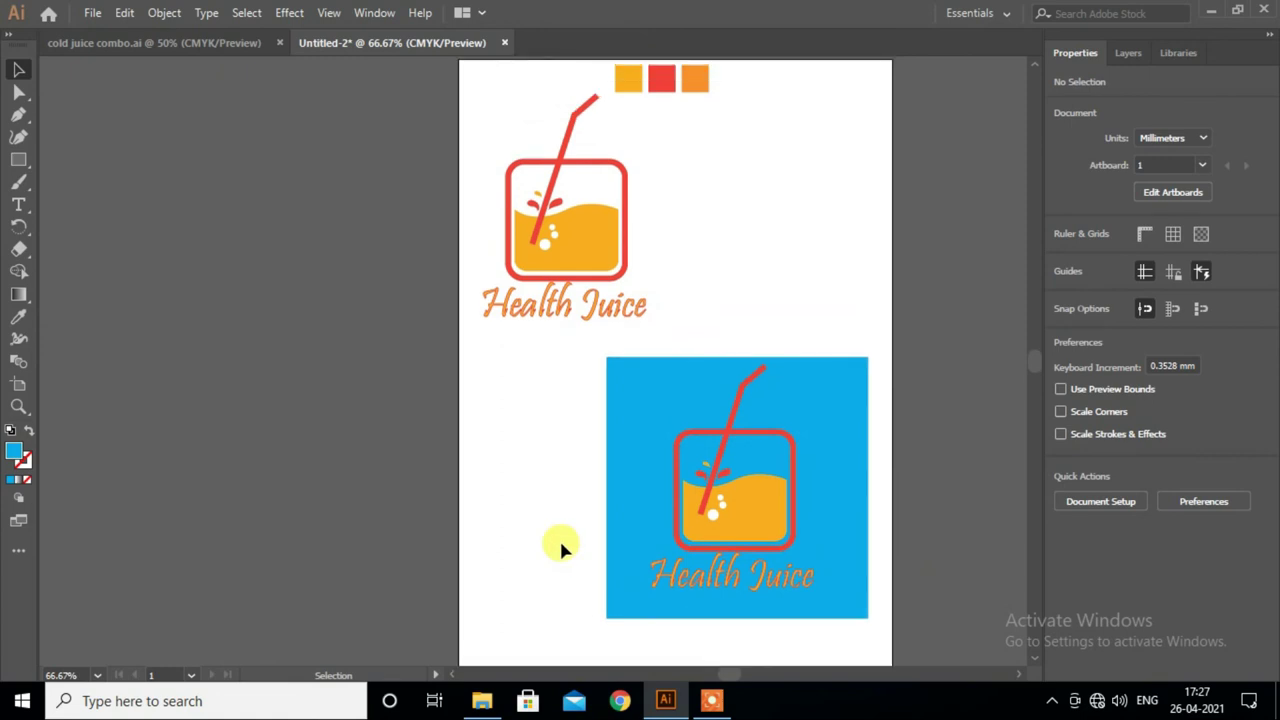